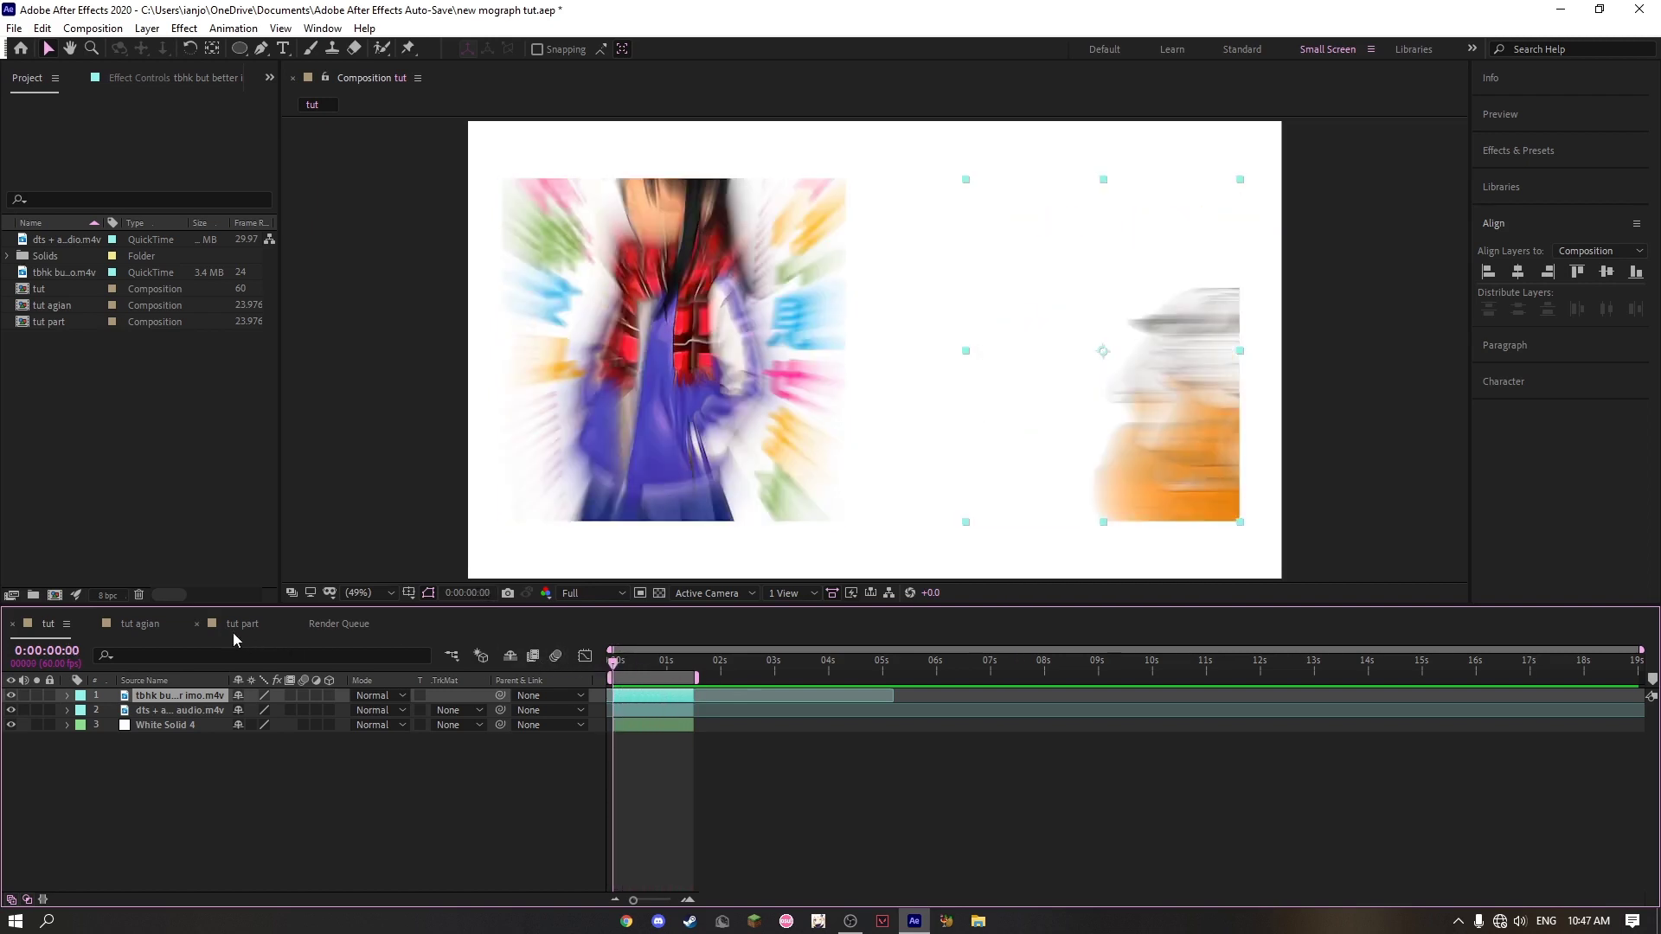
Step: Switch from the finished 'tut' preview to the empty 'tut part' composition
click(235, 624)
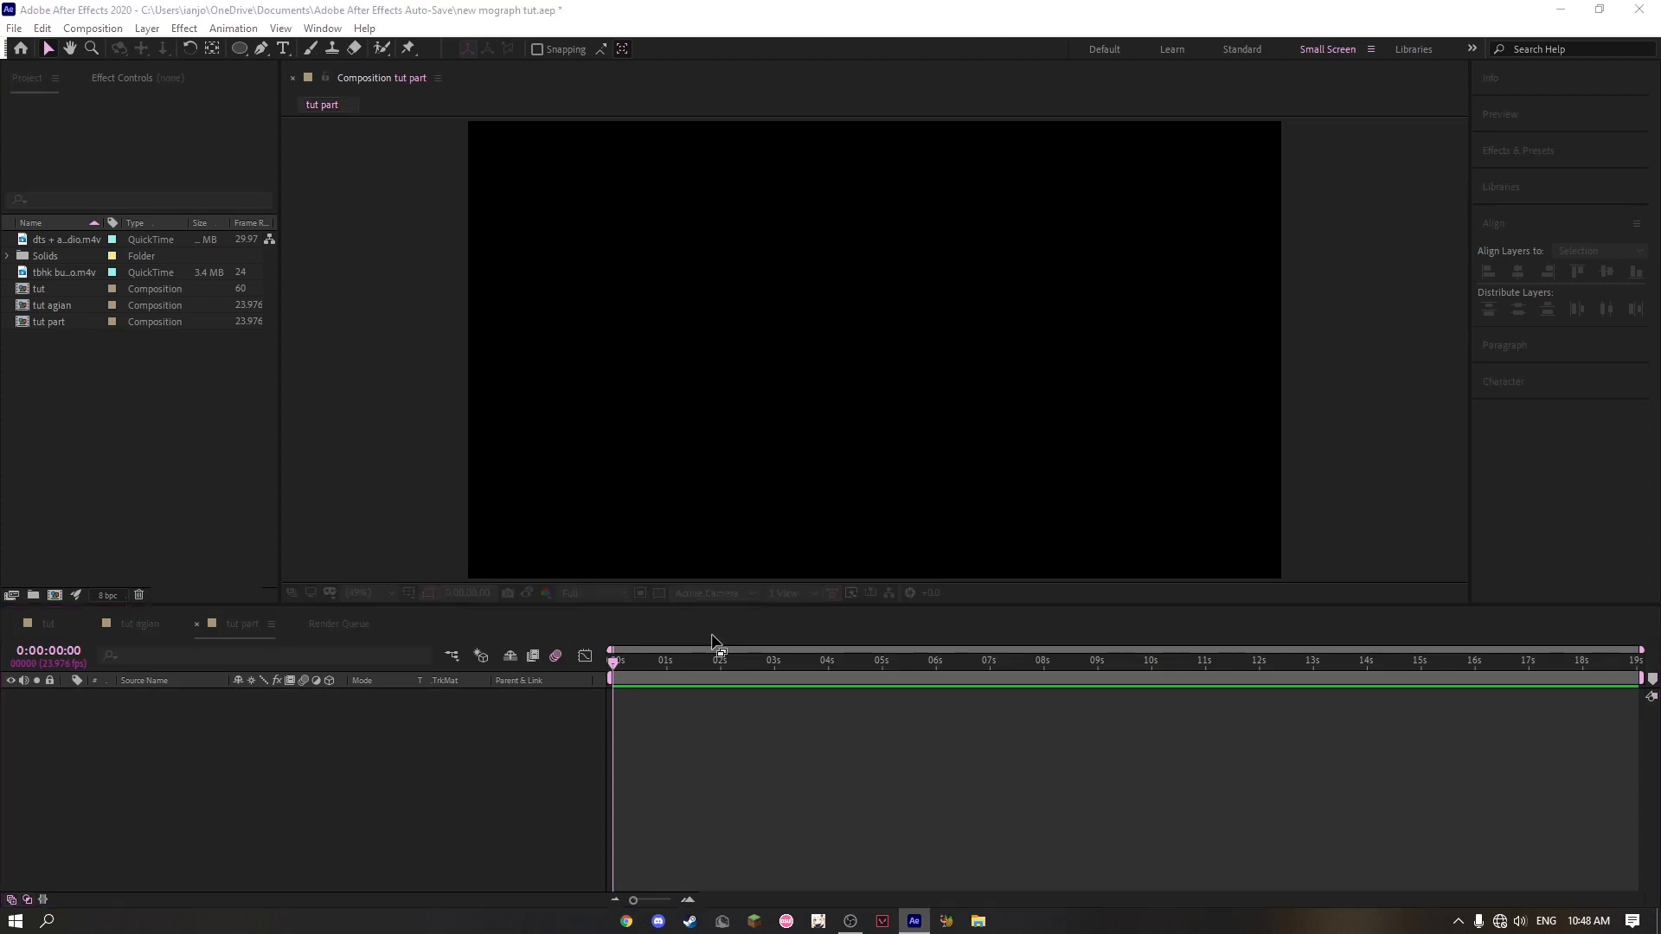
Step: Add a white solid and an empty shape layer whose out point is trimmed to 2 seconds
key(ctrl+y)
click(273, 350)
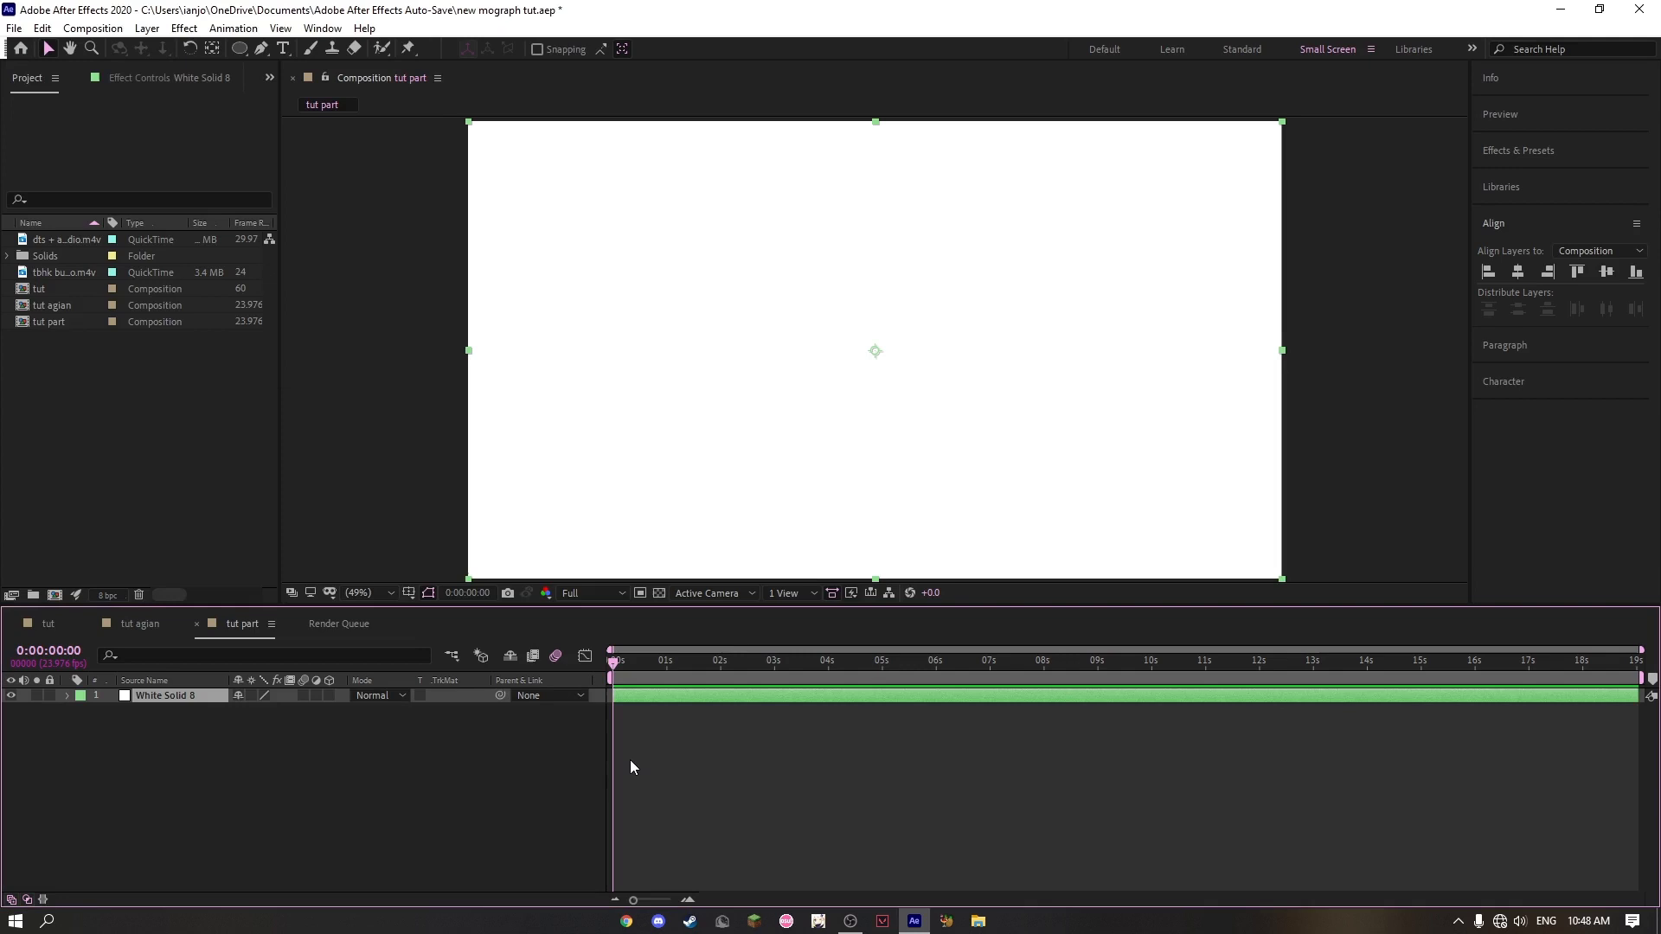
key(q)
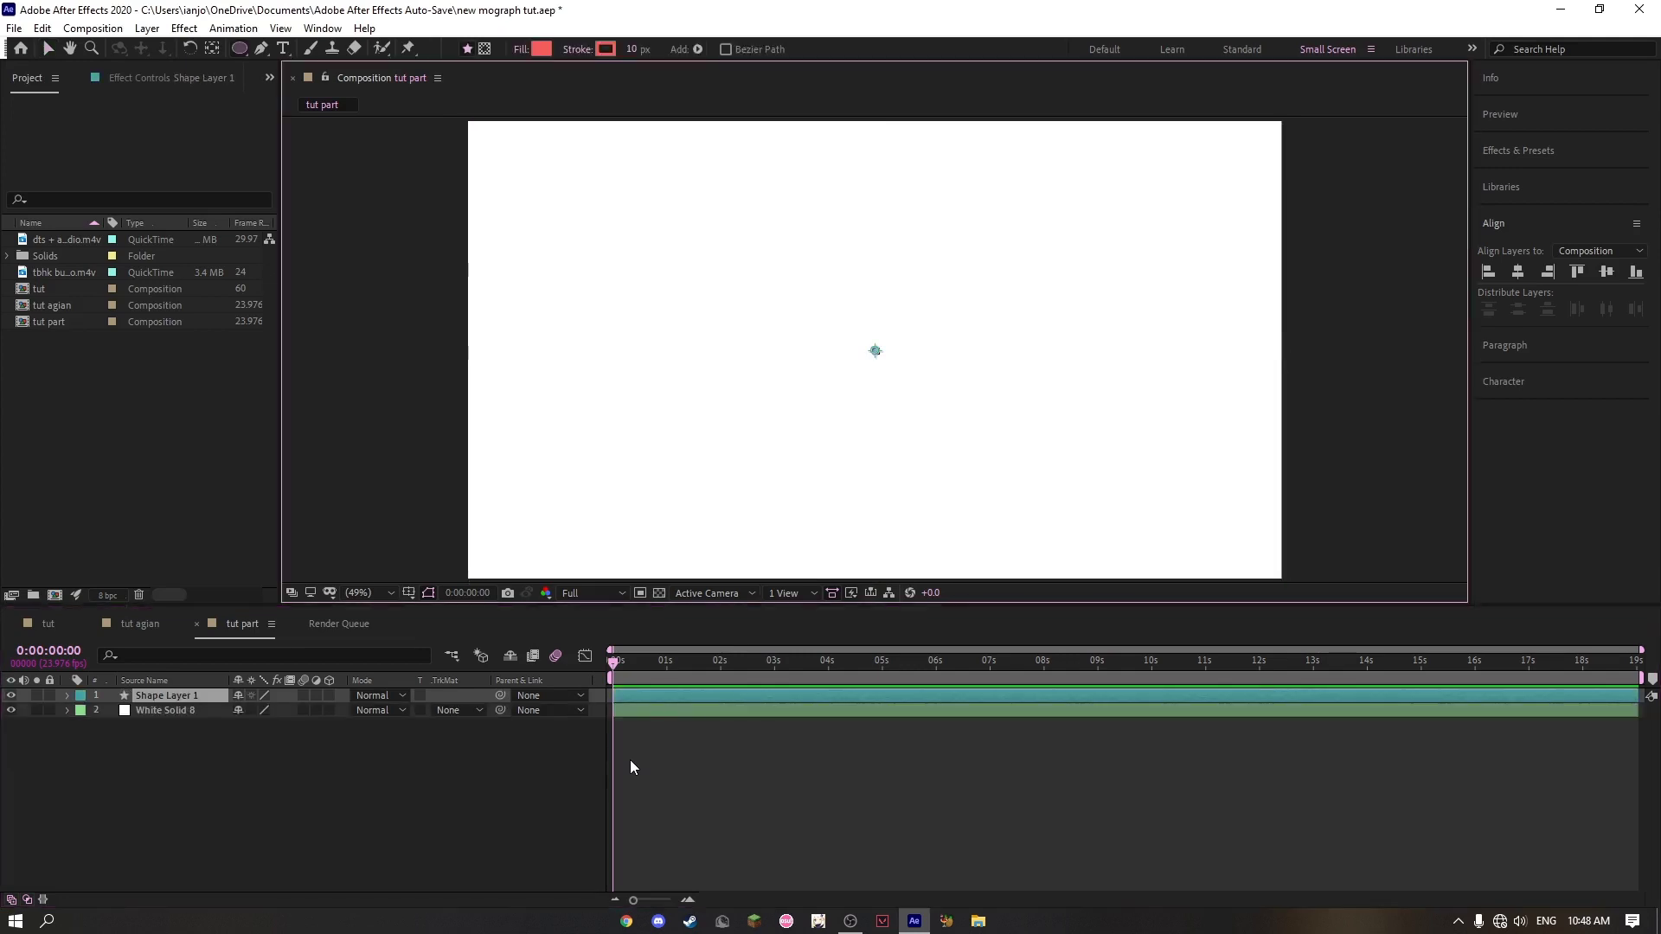
right_click(467, 591)
mouse_move(572, 601)
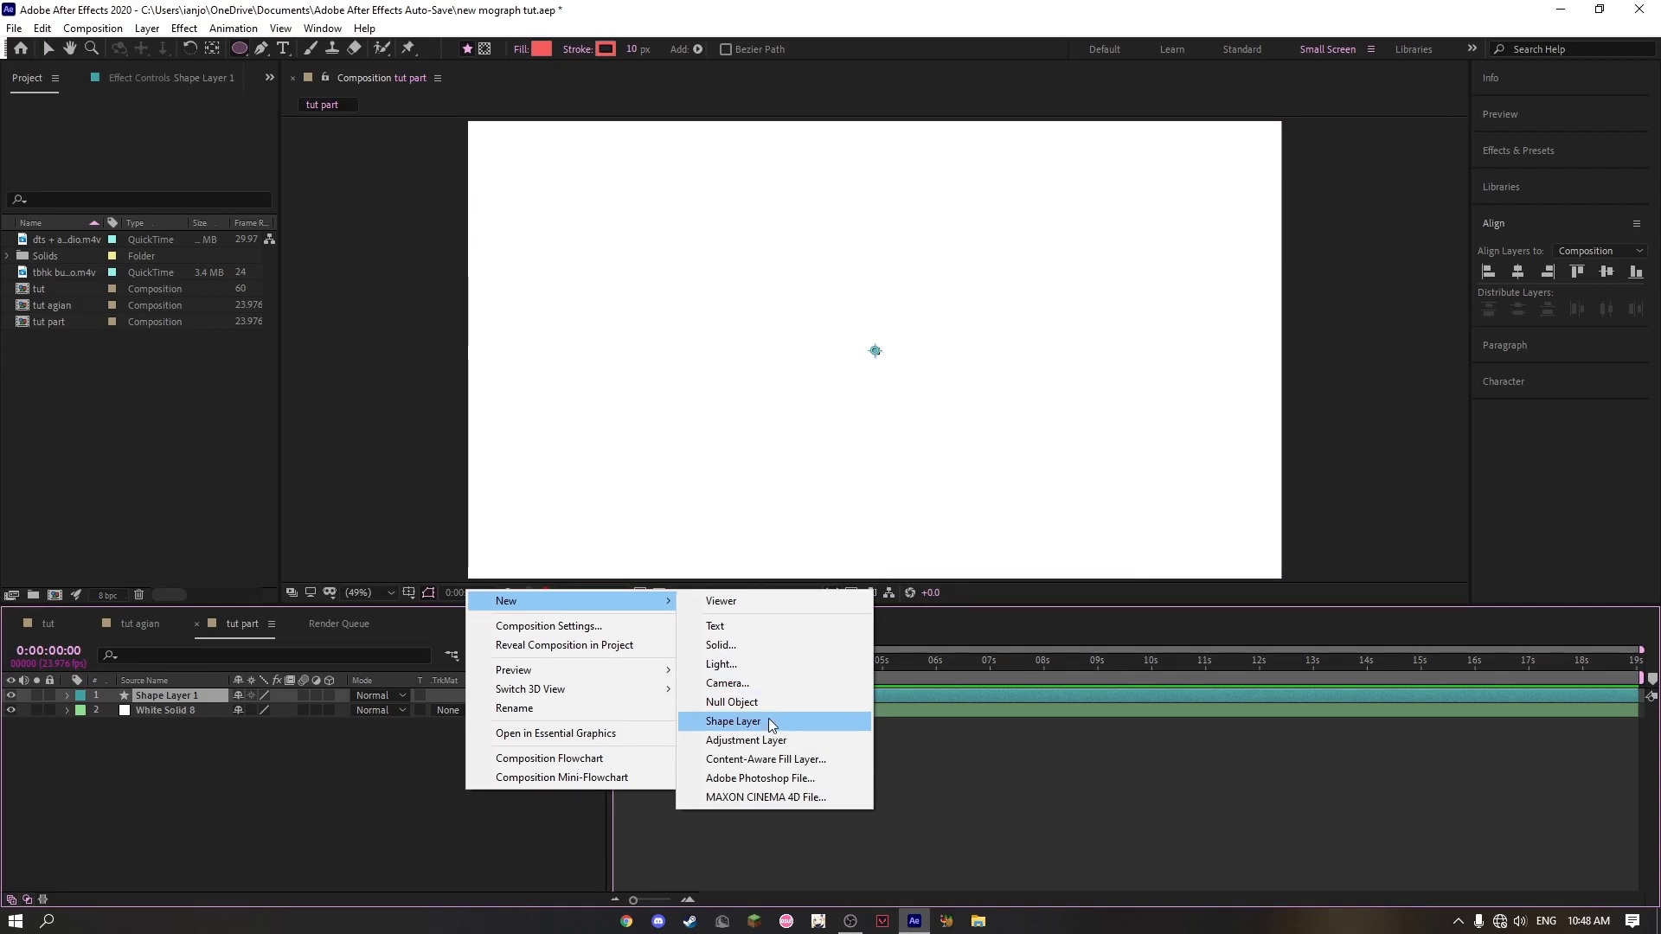
click(770, 721)
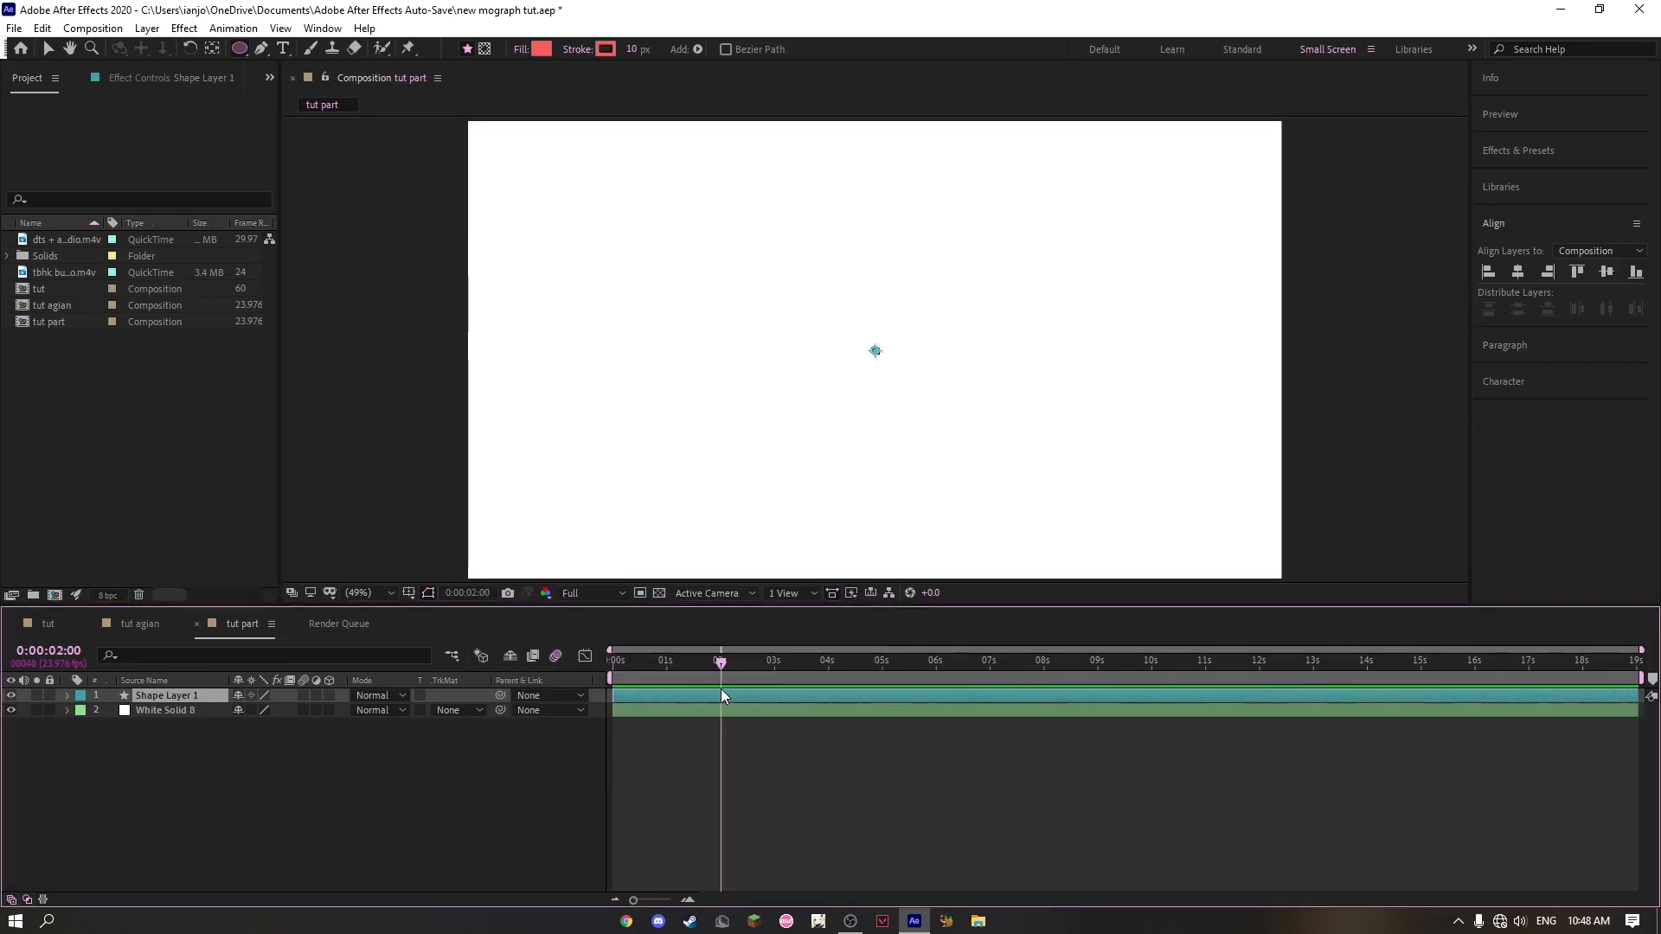
key(alt+bracketright)
Step: Draw a small red circle with the Ellipse tool on Shape Layer 1 at time zero
click(780, 780)
drag(719, 662, 616, 663)
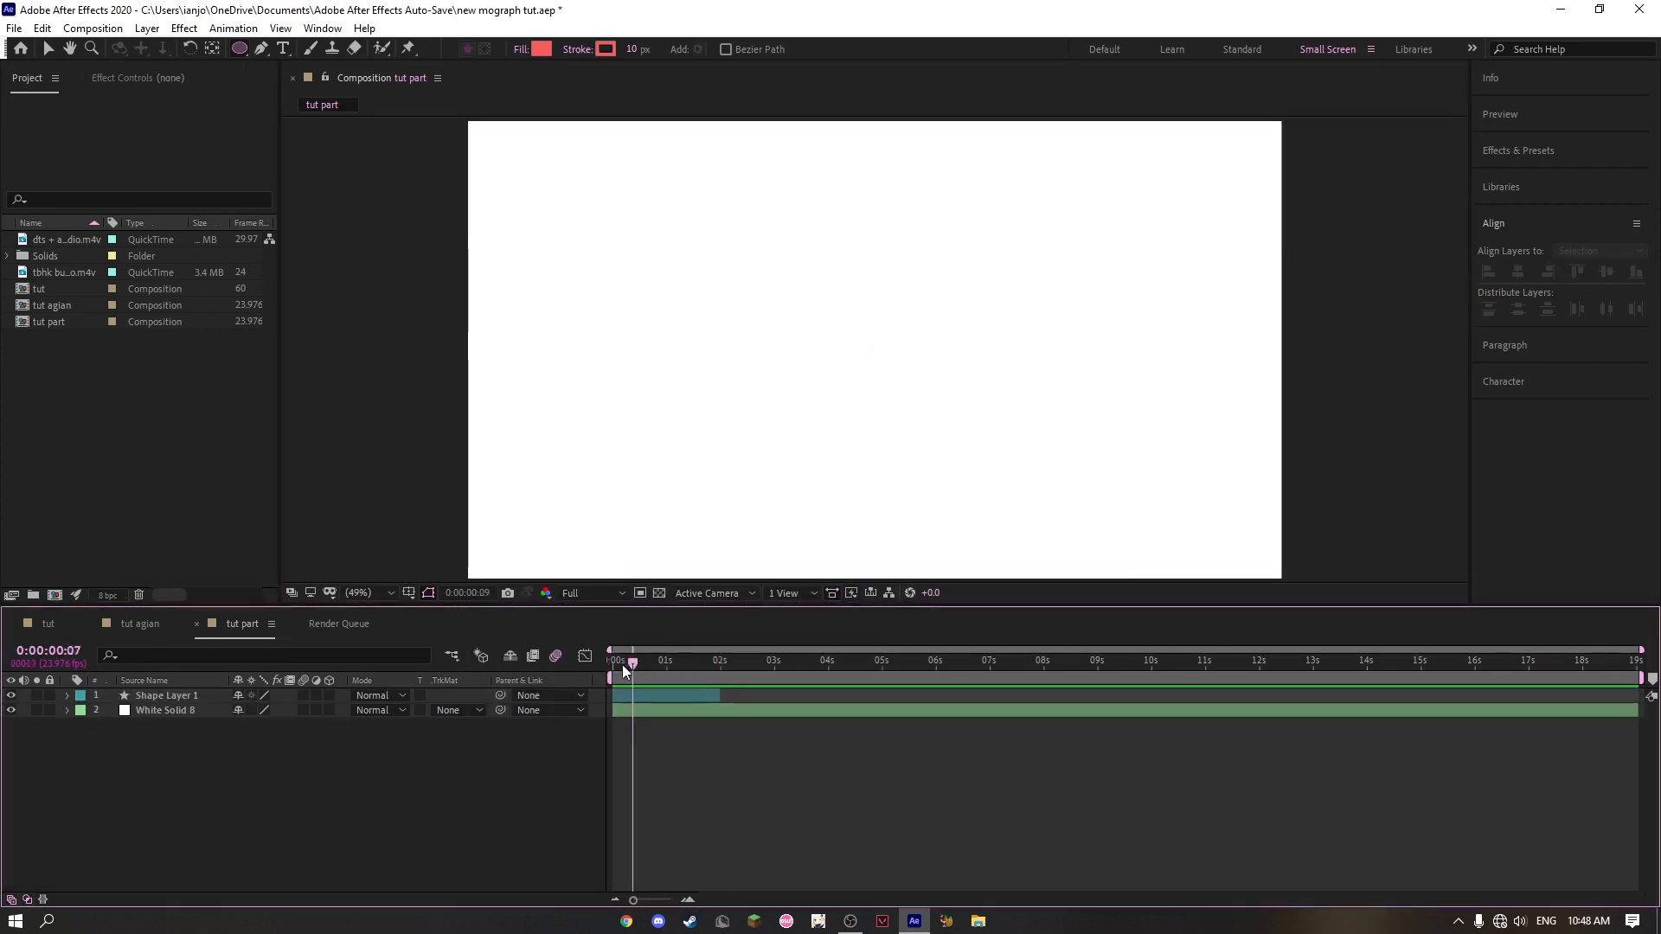
click(656, 701)
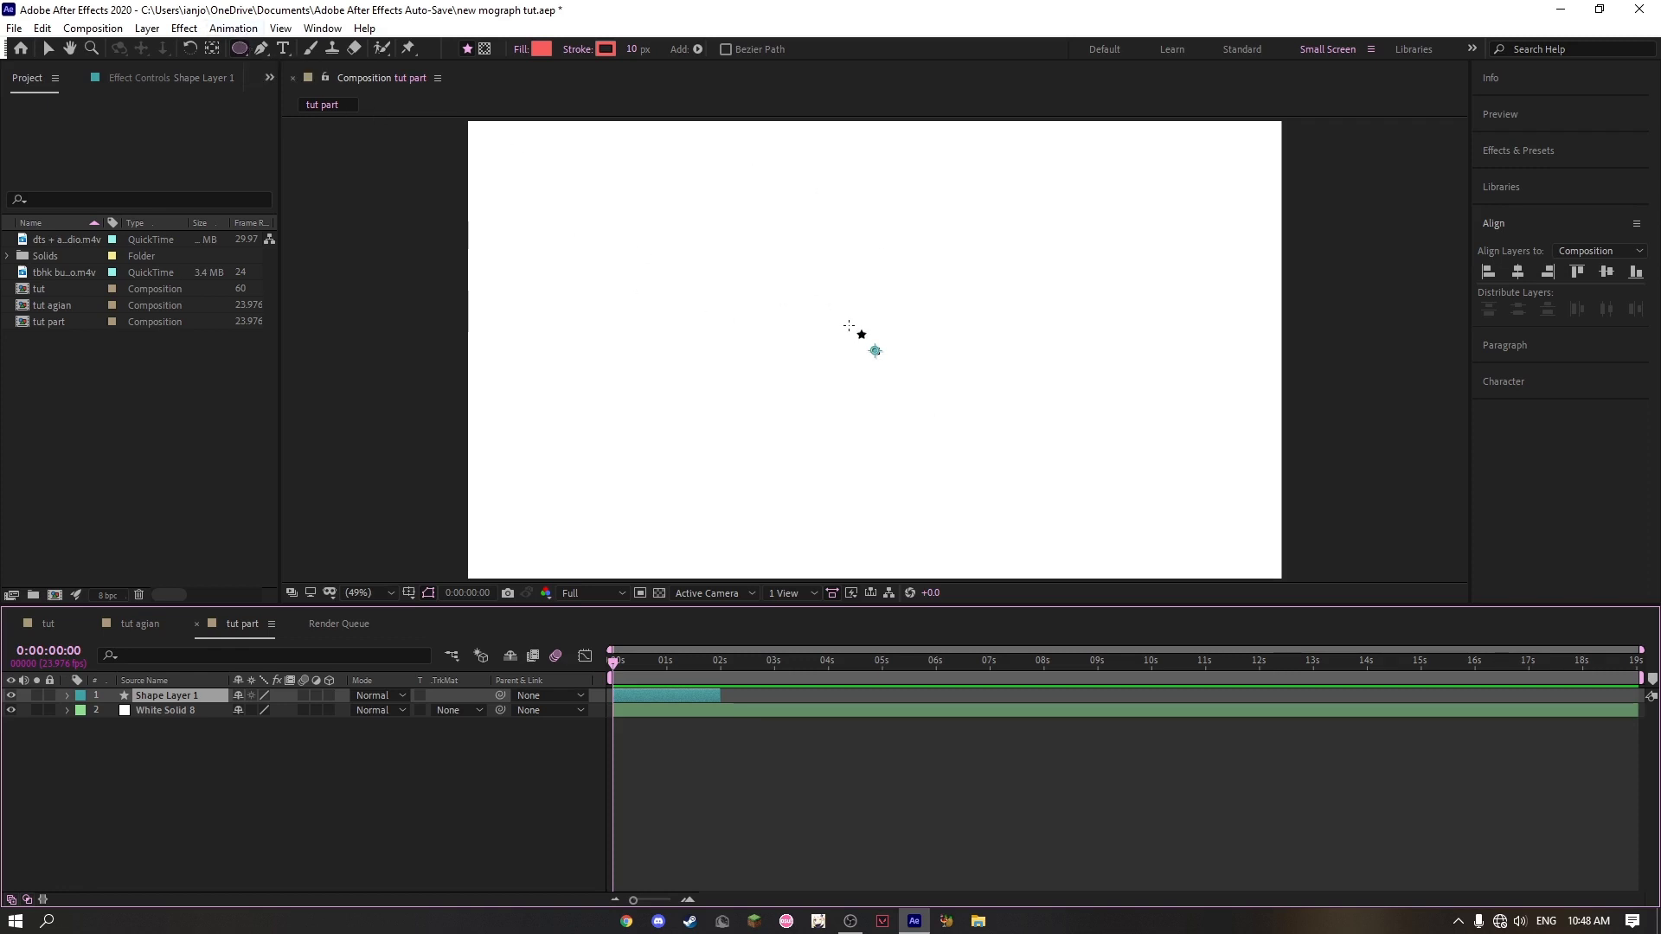
drag(848, 325, 909, 384)
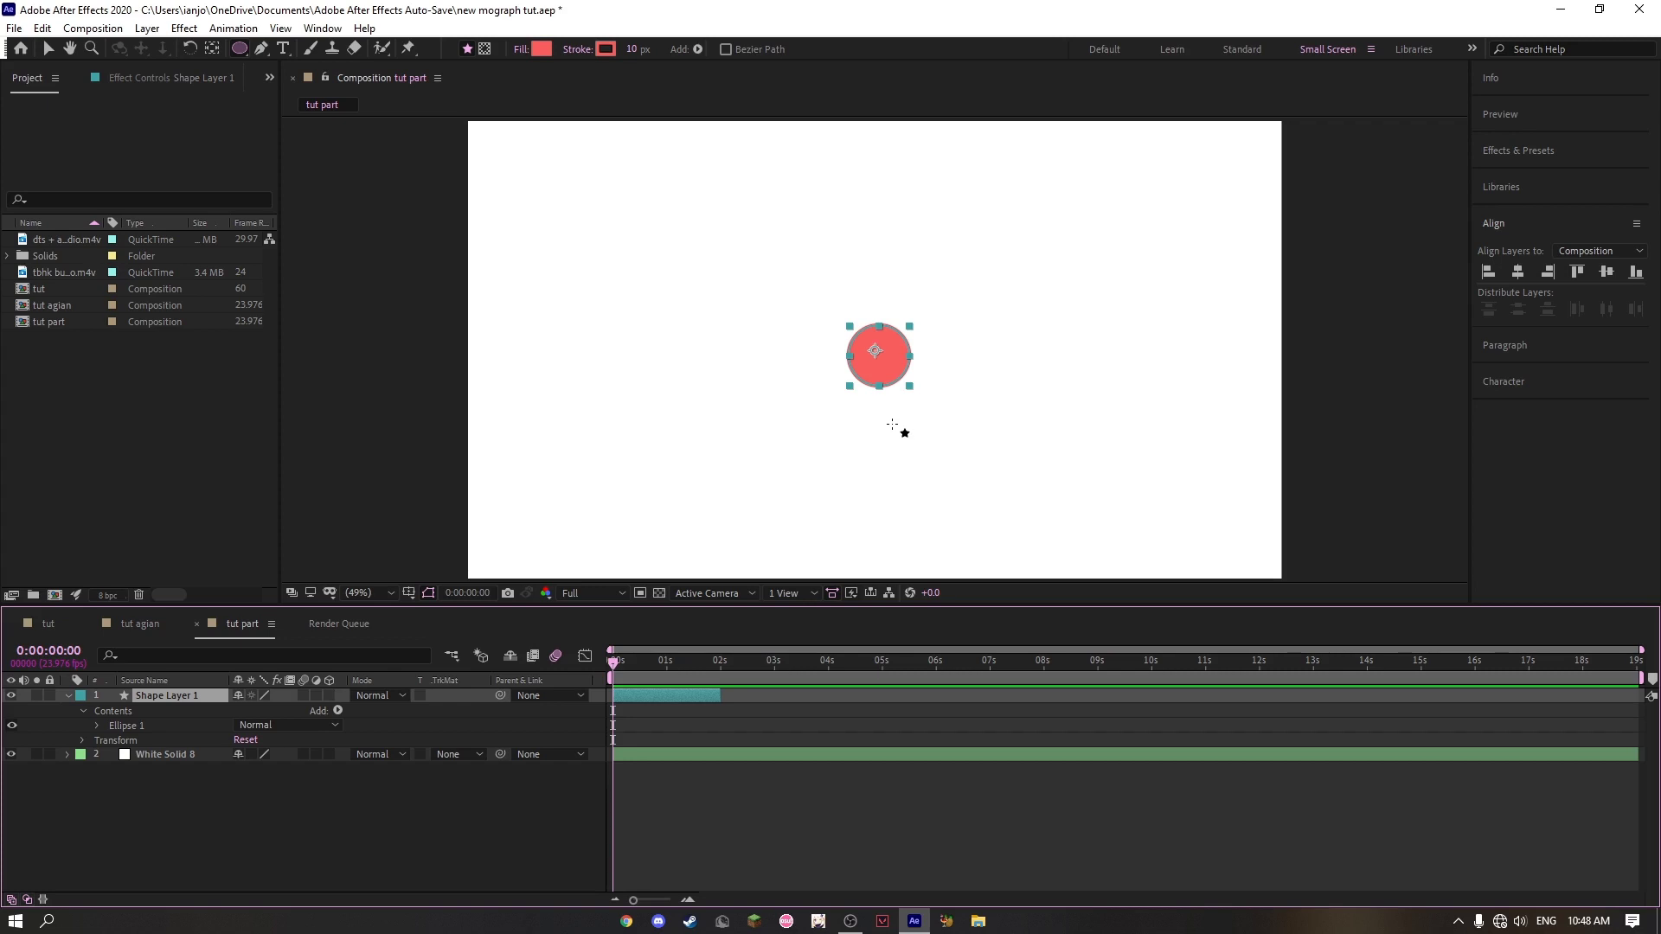
key(v)
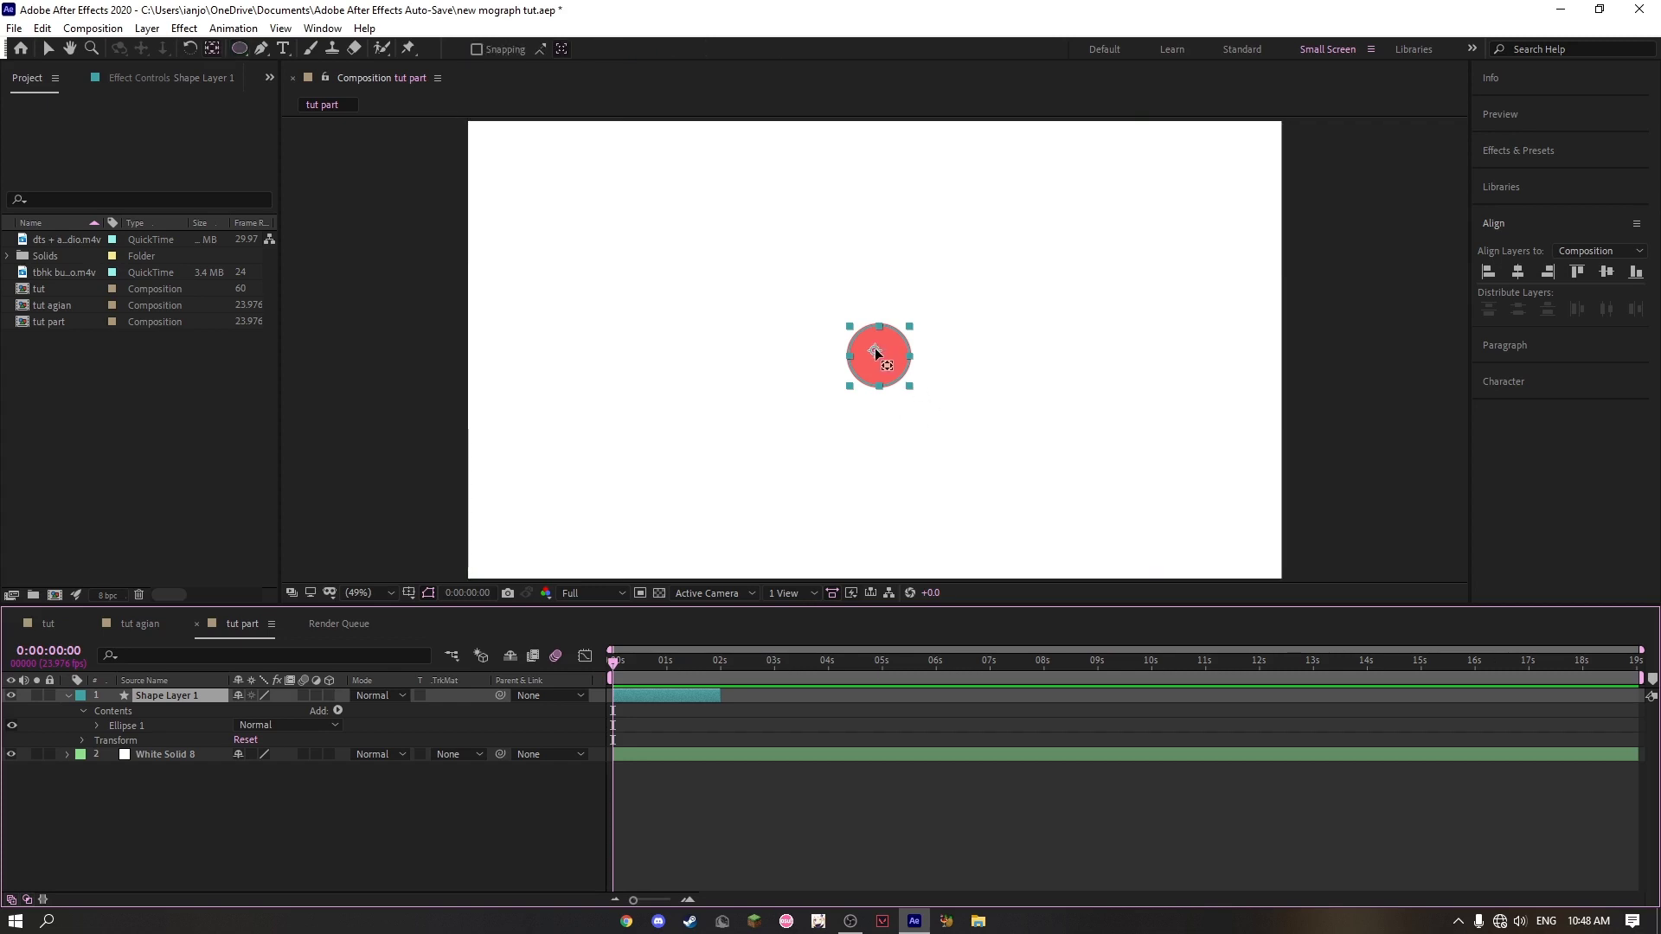
Step: Centre the circle horizontally and vertically with the Align panel, then collapse the layer
click(877, 354)
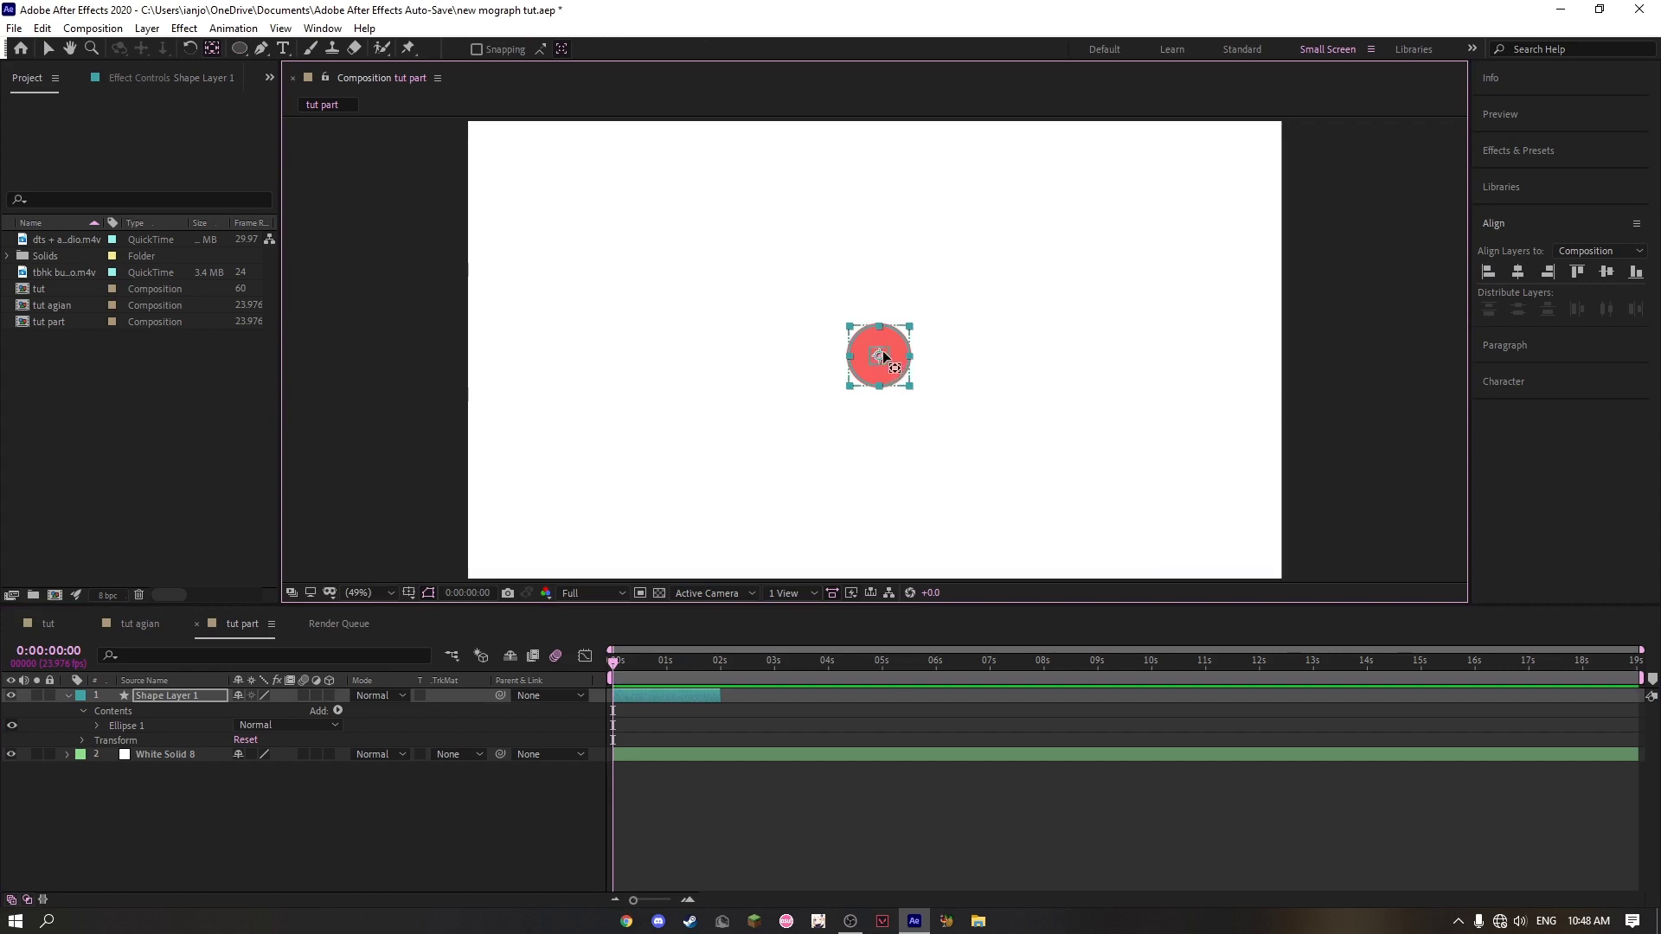
click(649, 696)
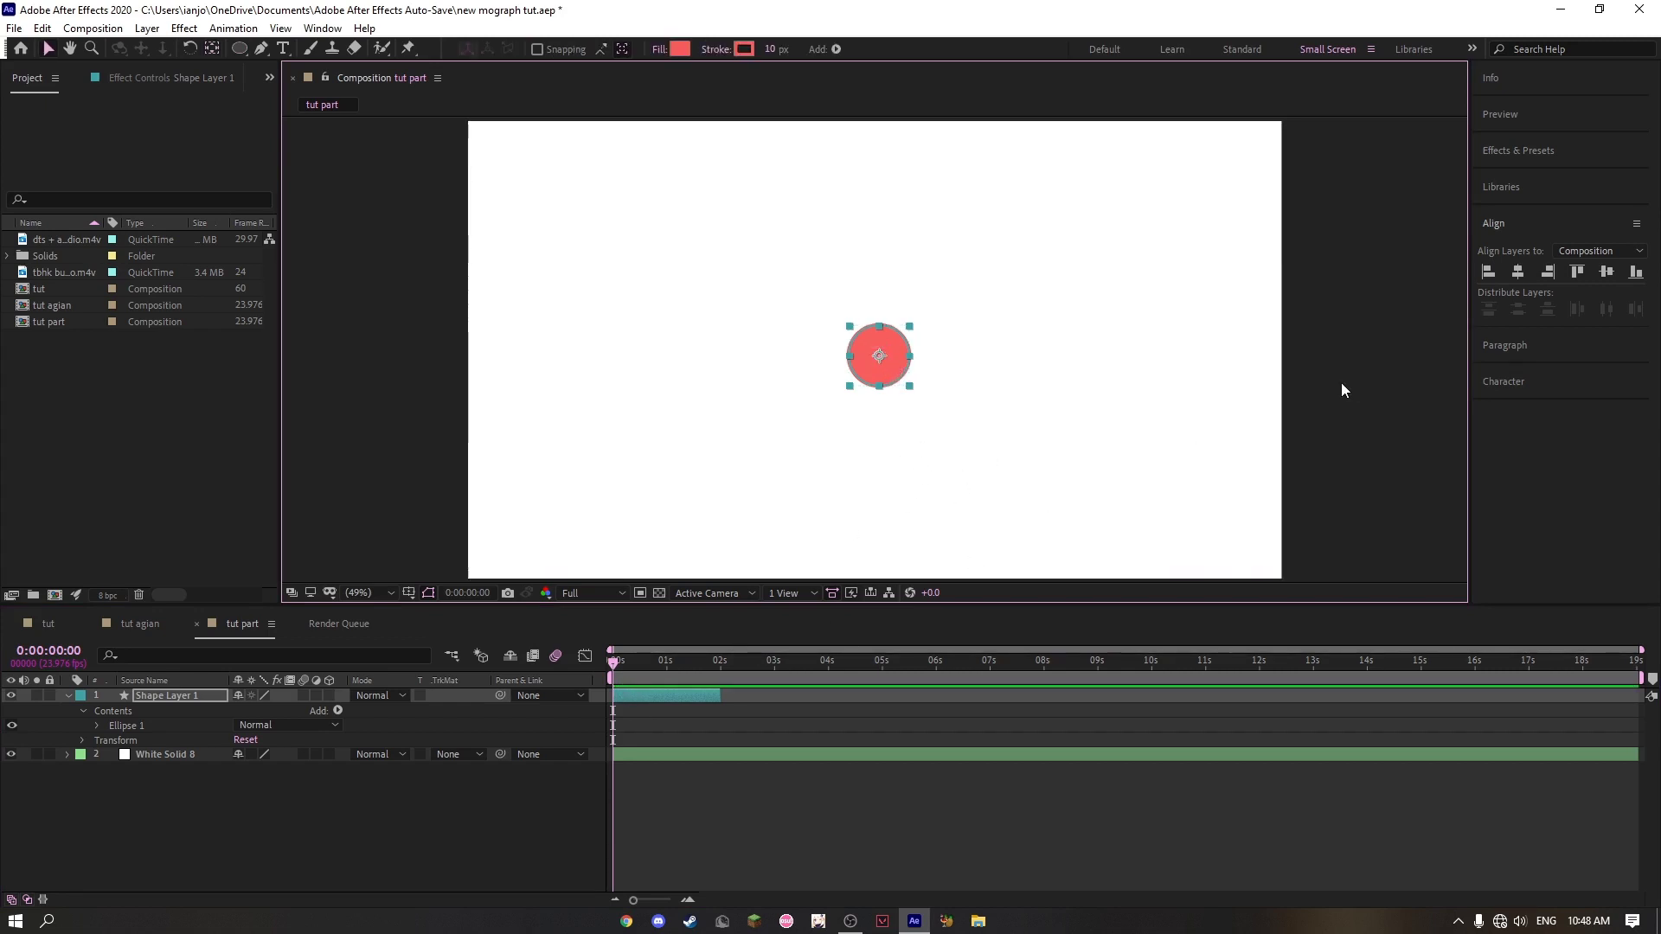
click(1517, 272)
click(1609, 274)
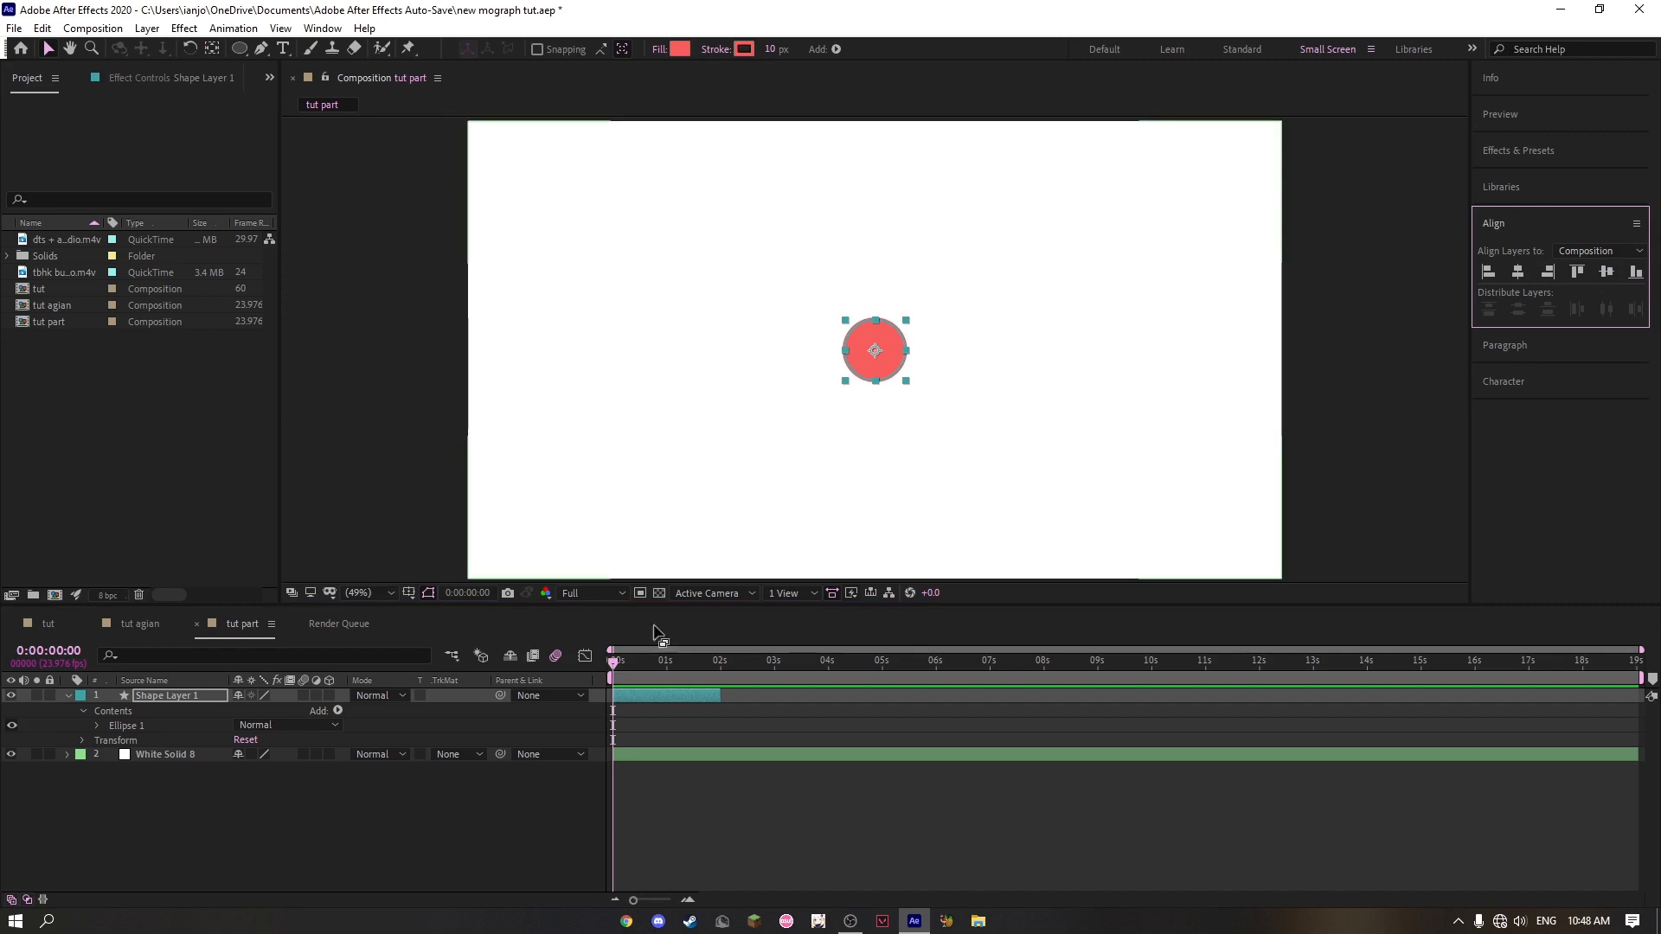
key(u)
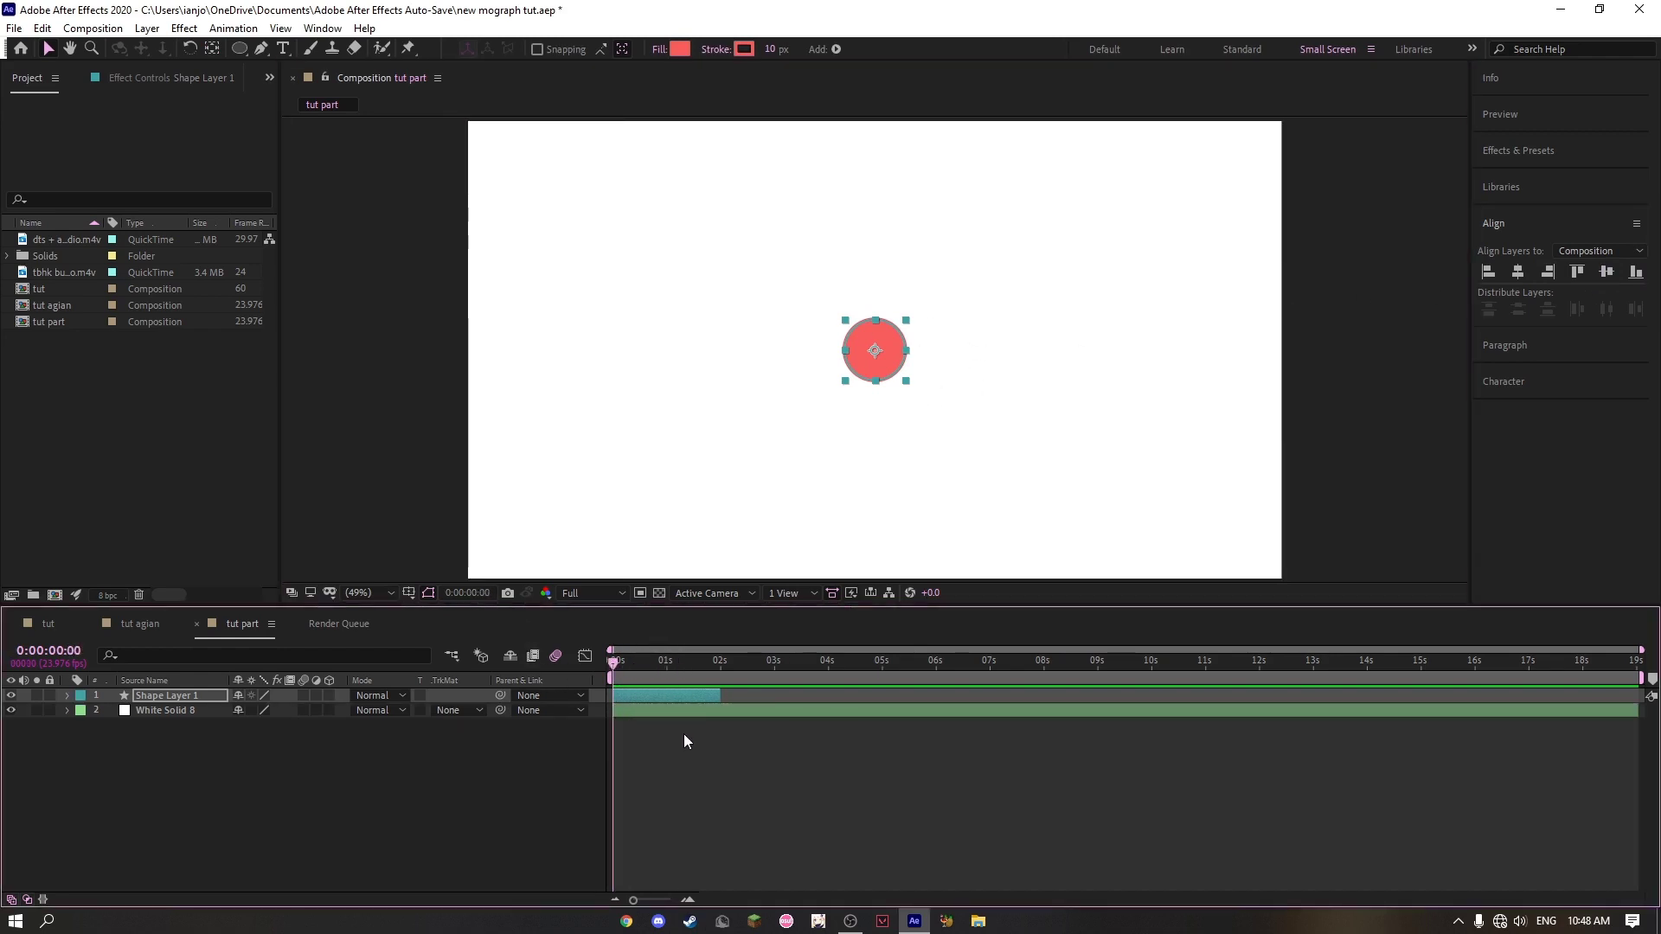
Step: Add a solid using the circle's eyedropped red colour and hide it
key(ctrl+y)
click(235, 303)
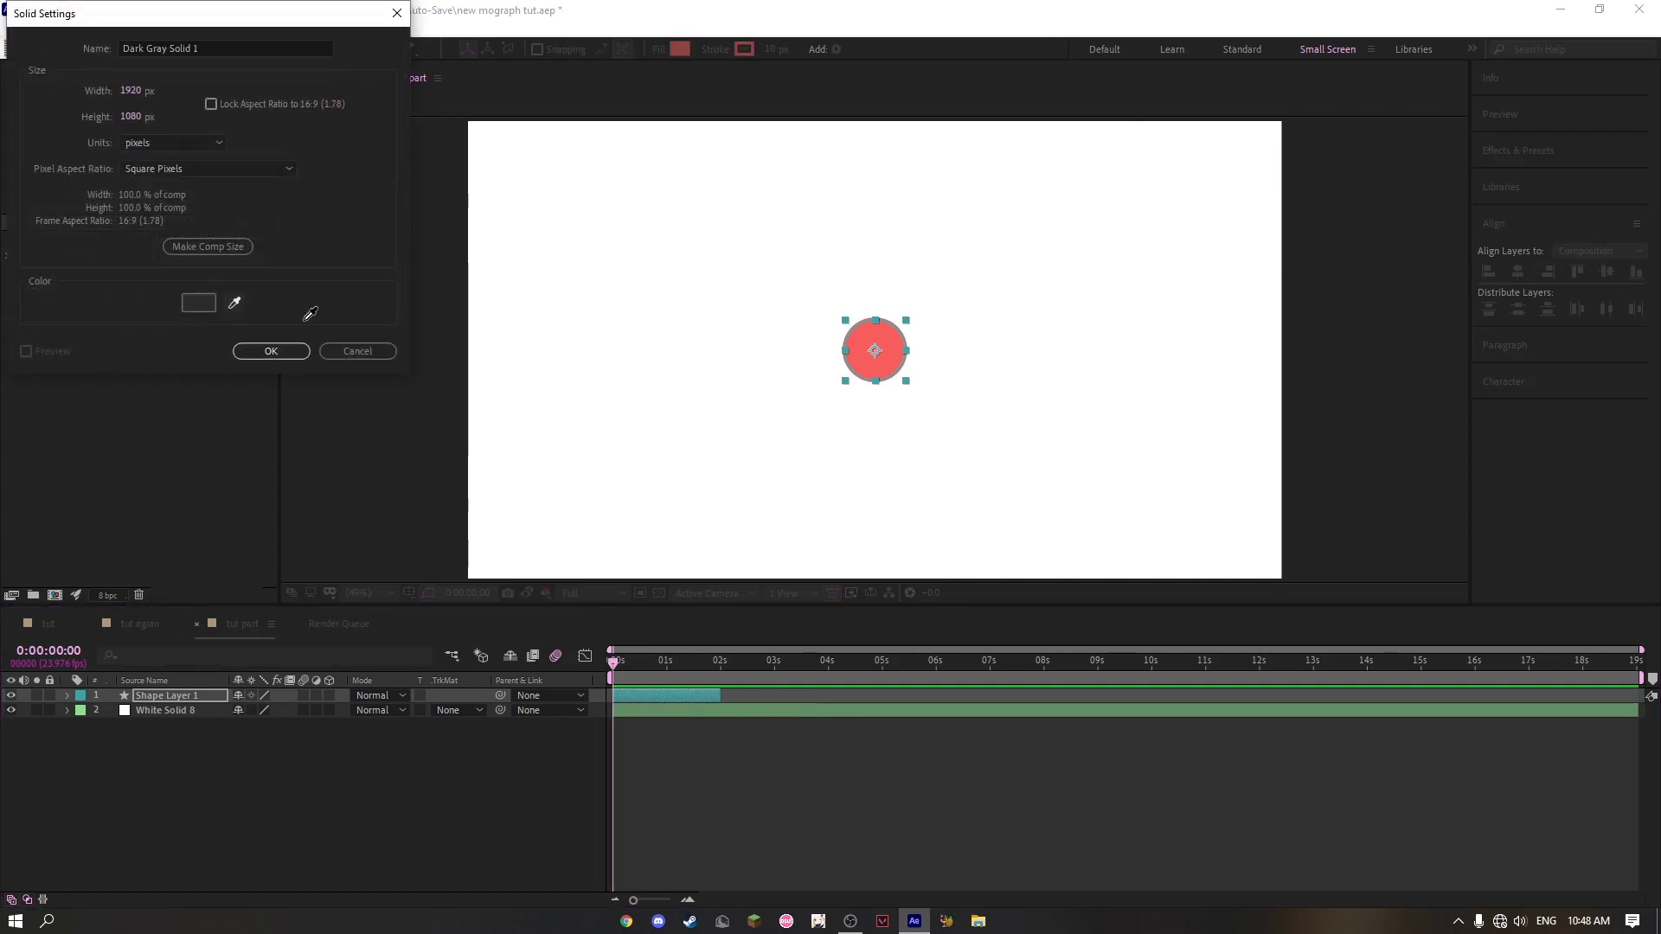
click(893, 327)
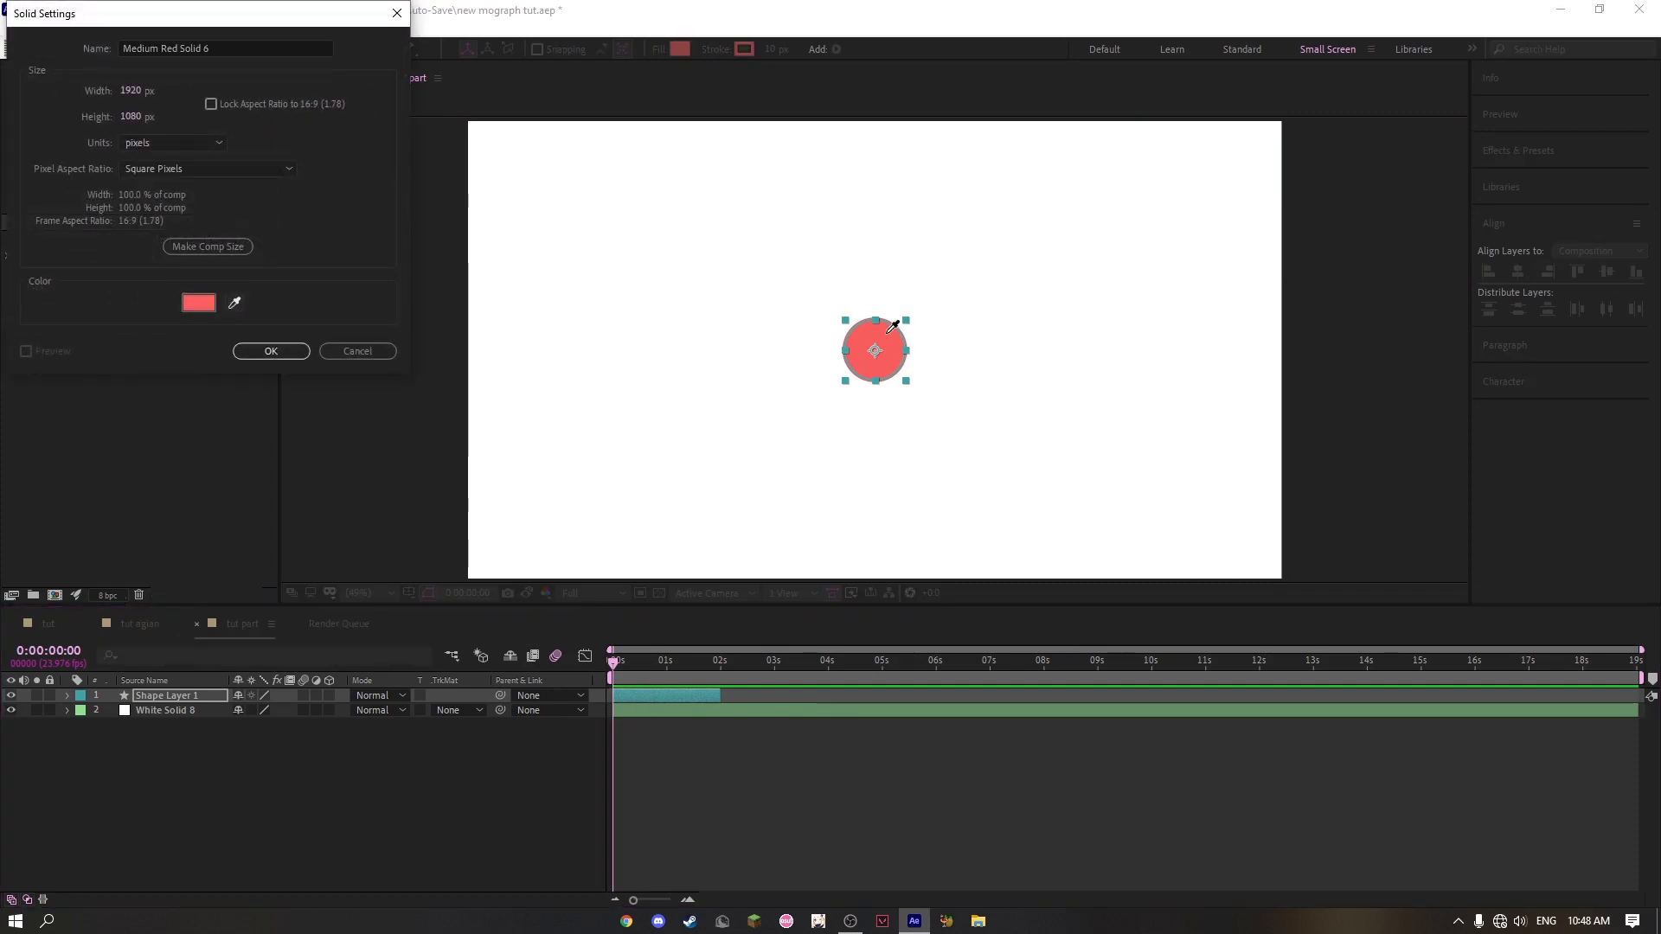
click(270, 352)
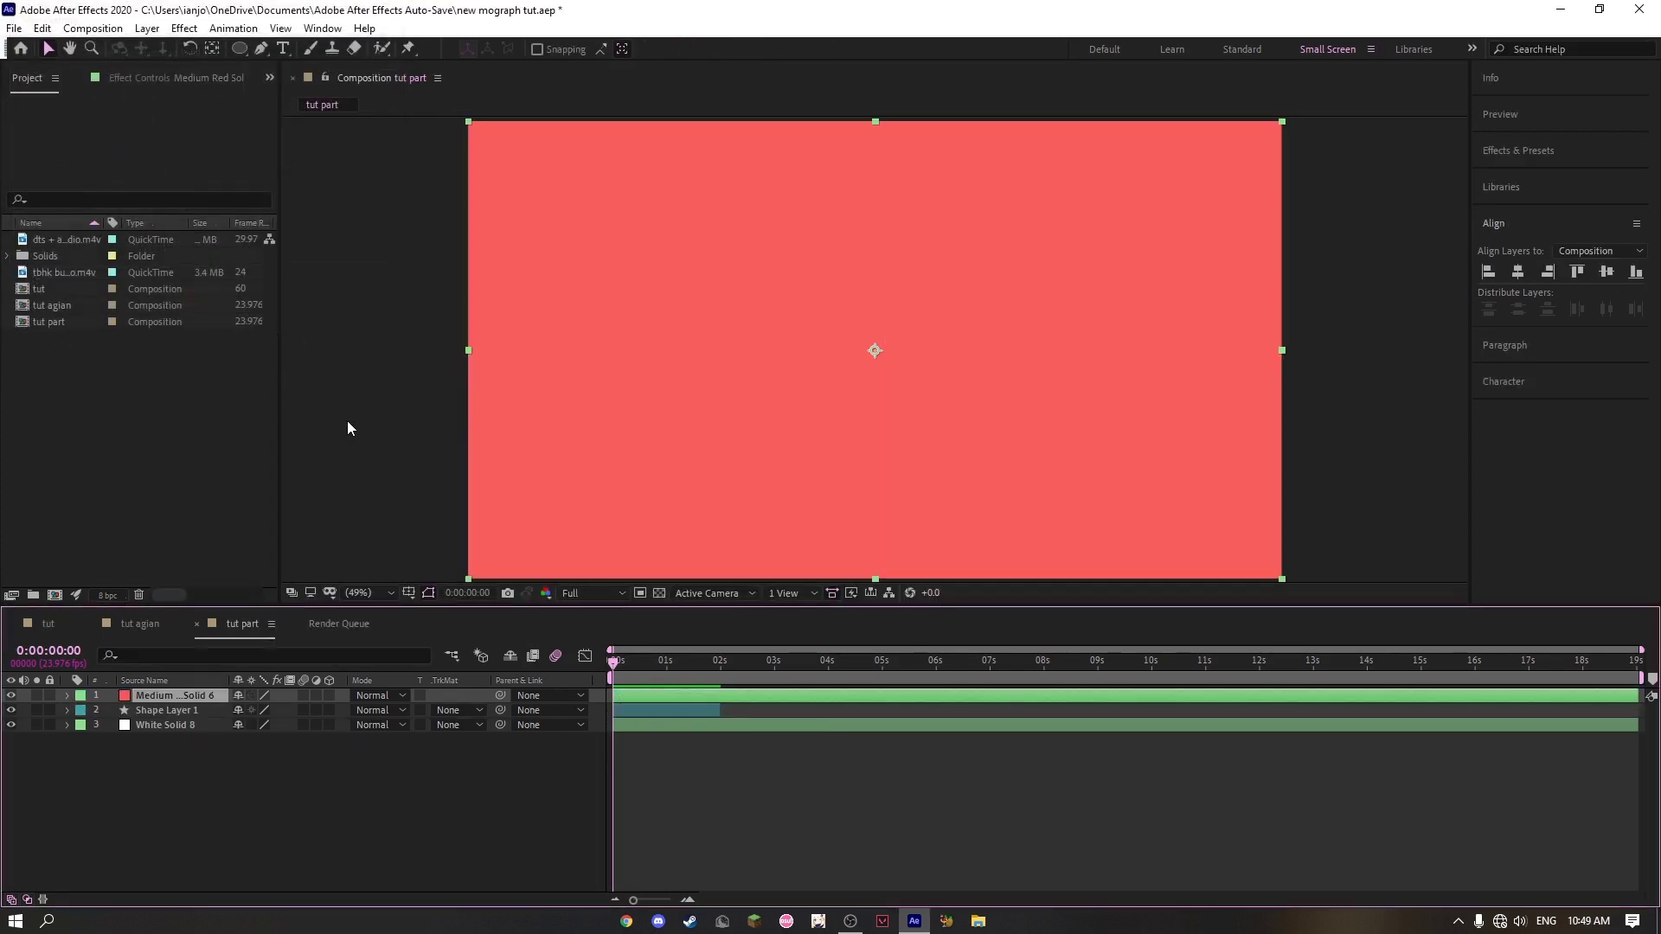
click(11, 697)
Step: Add a two-second null layer and parent Shape Layer 1 to Null 6
click(658, 709)
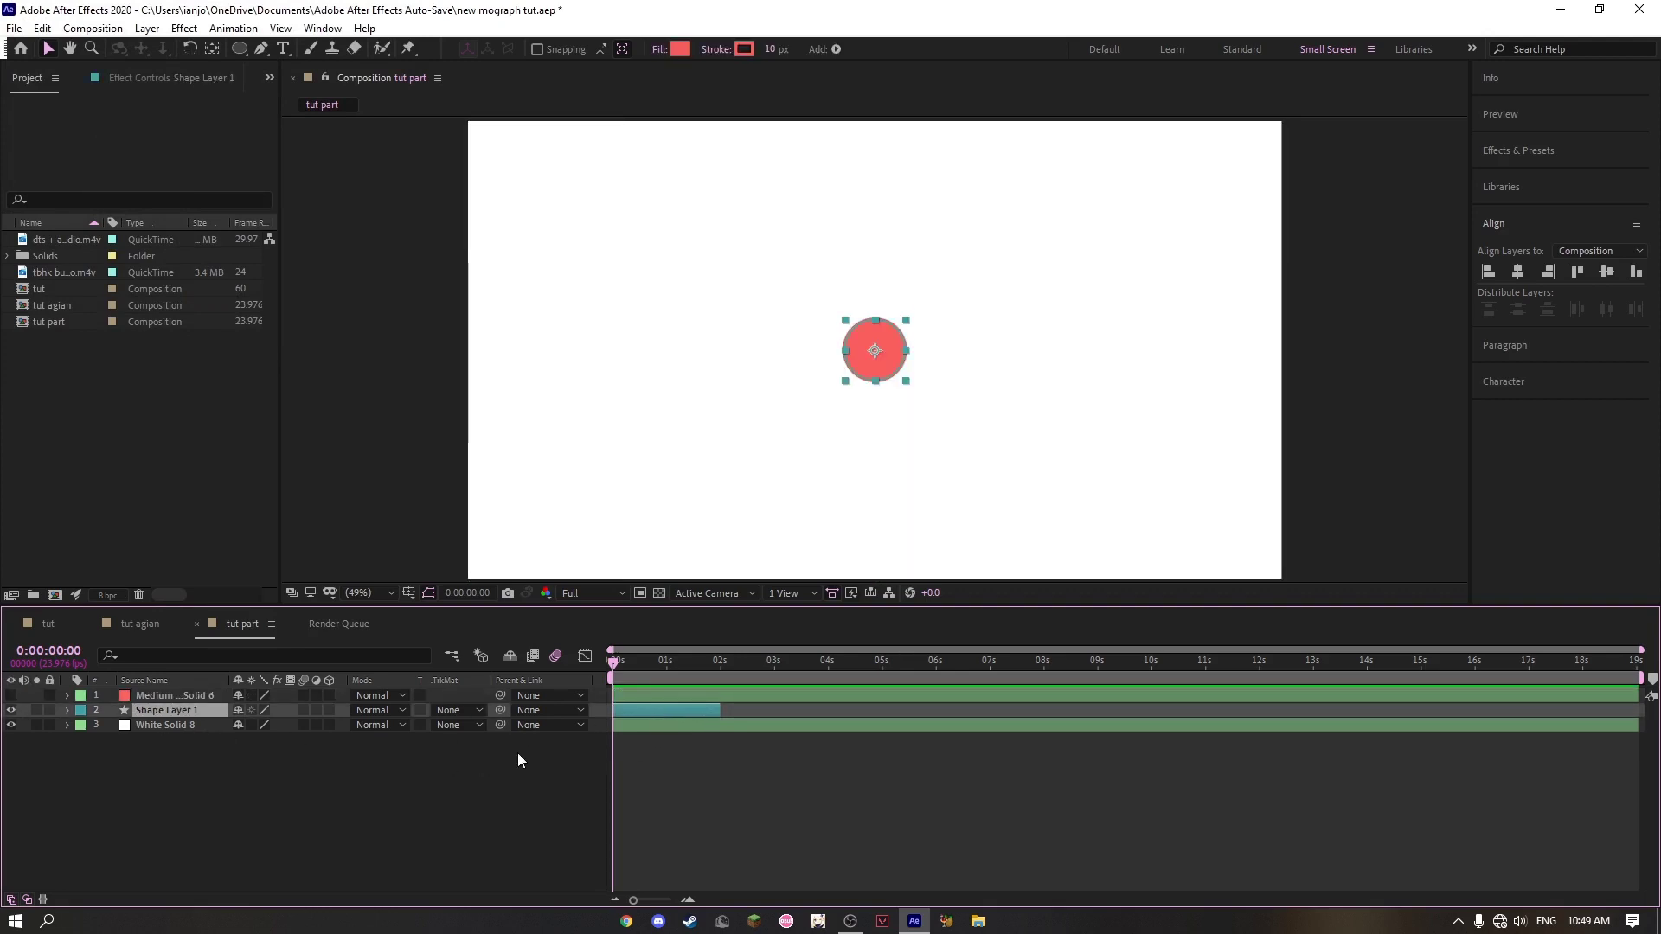
key(ctrl+alt+shift+y)
drag(615, 664, 717, 665)
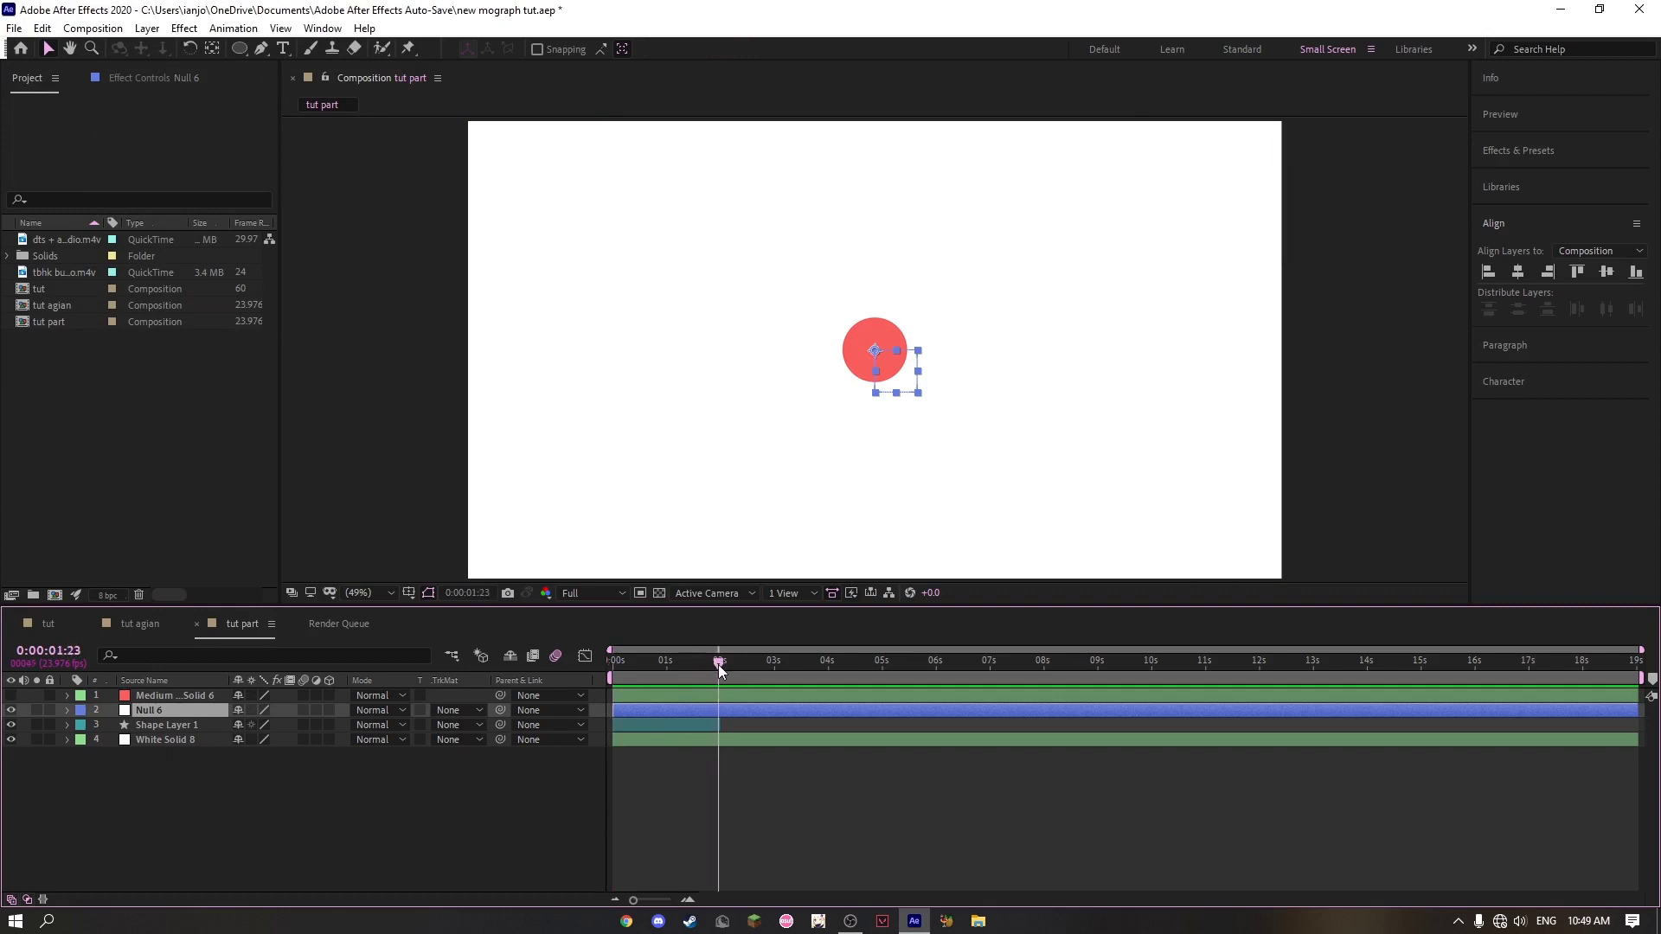
key(alt+bracketright)
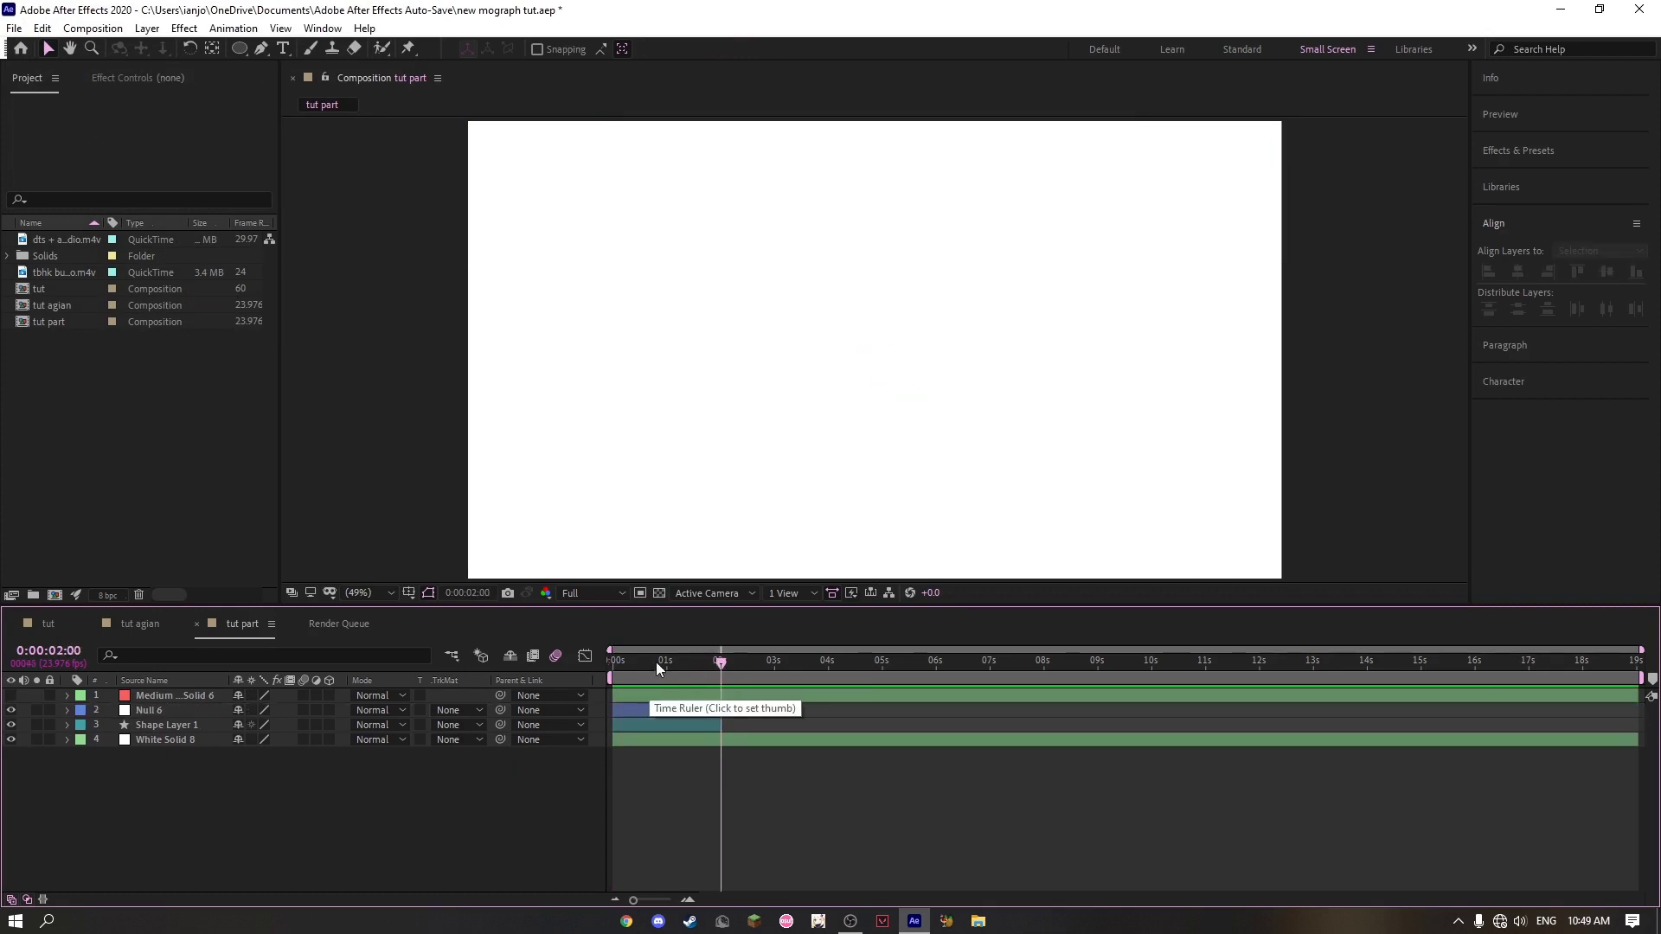
key(Home)
click(634, 724)
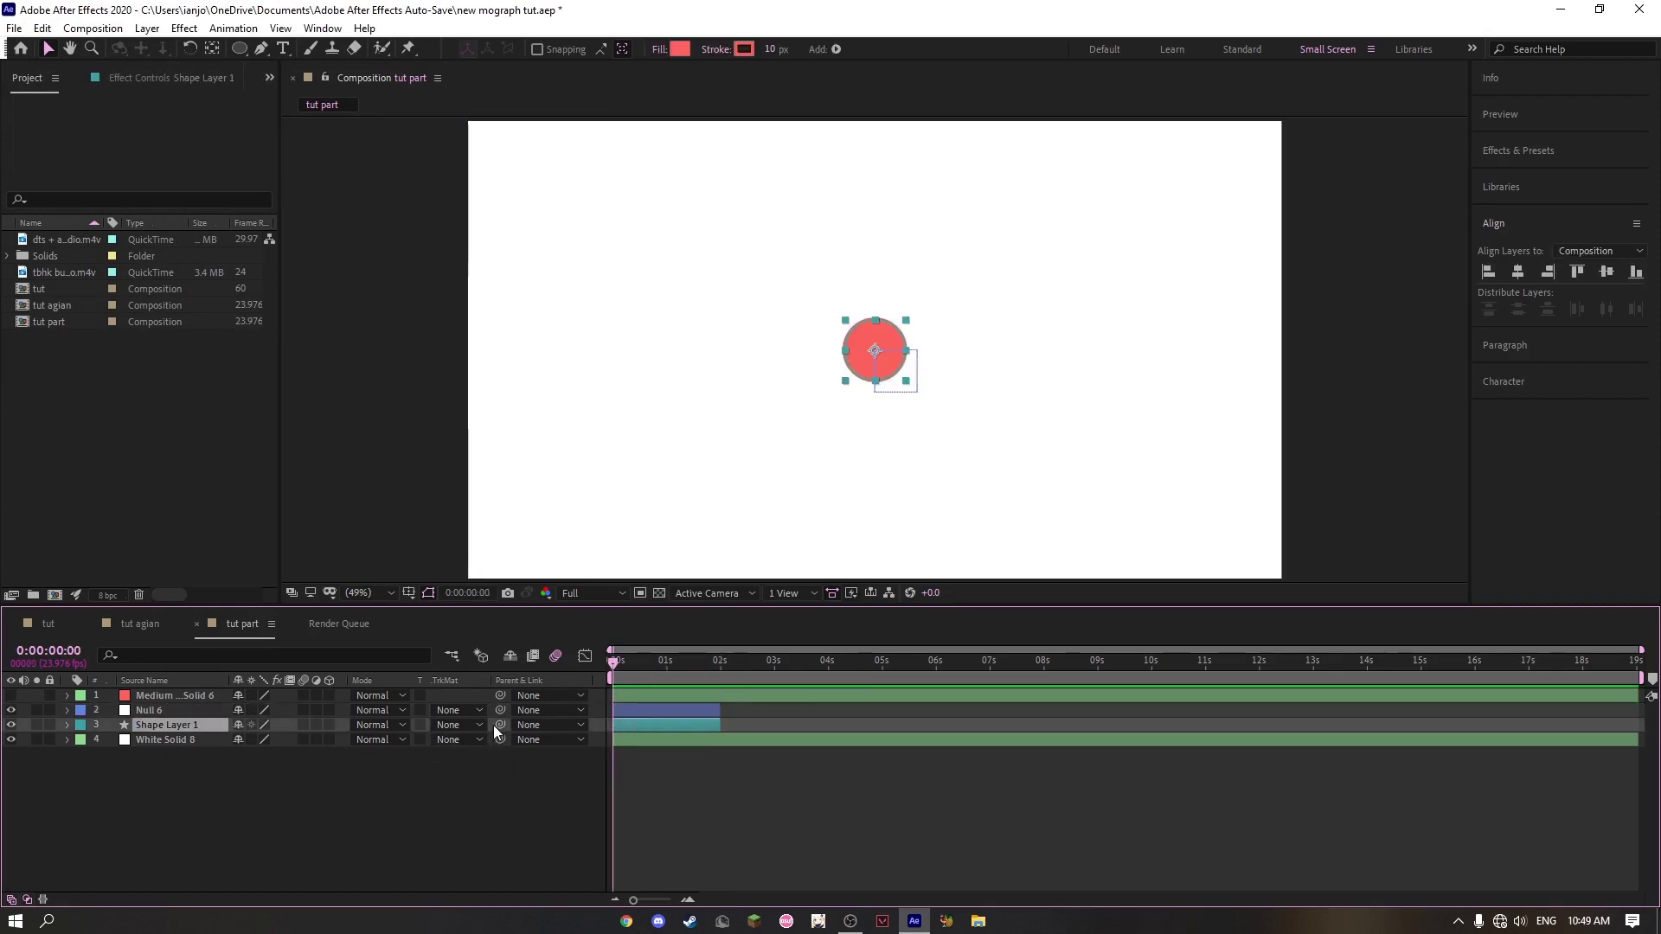
drag(500, 724, 181, 708)
Step: Separate the circle's position dimensions and start its Y Position at -677, above the frame
key(p)
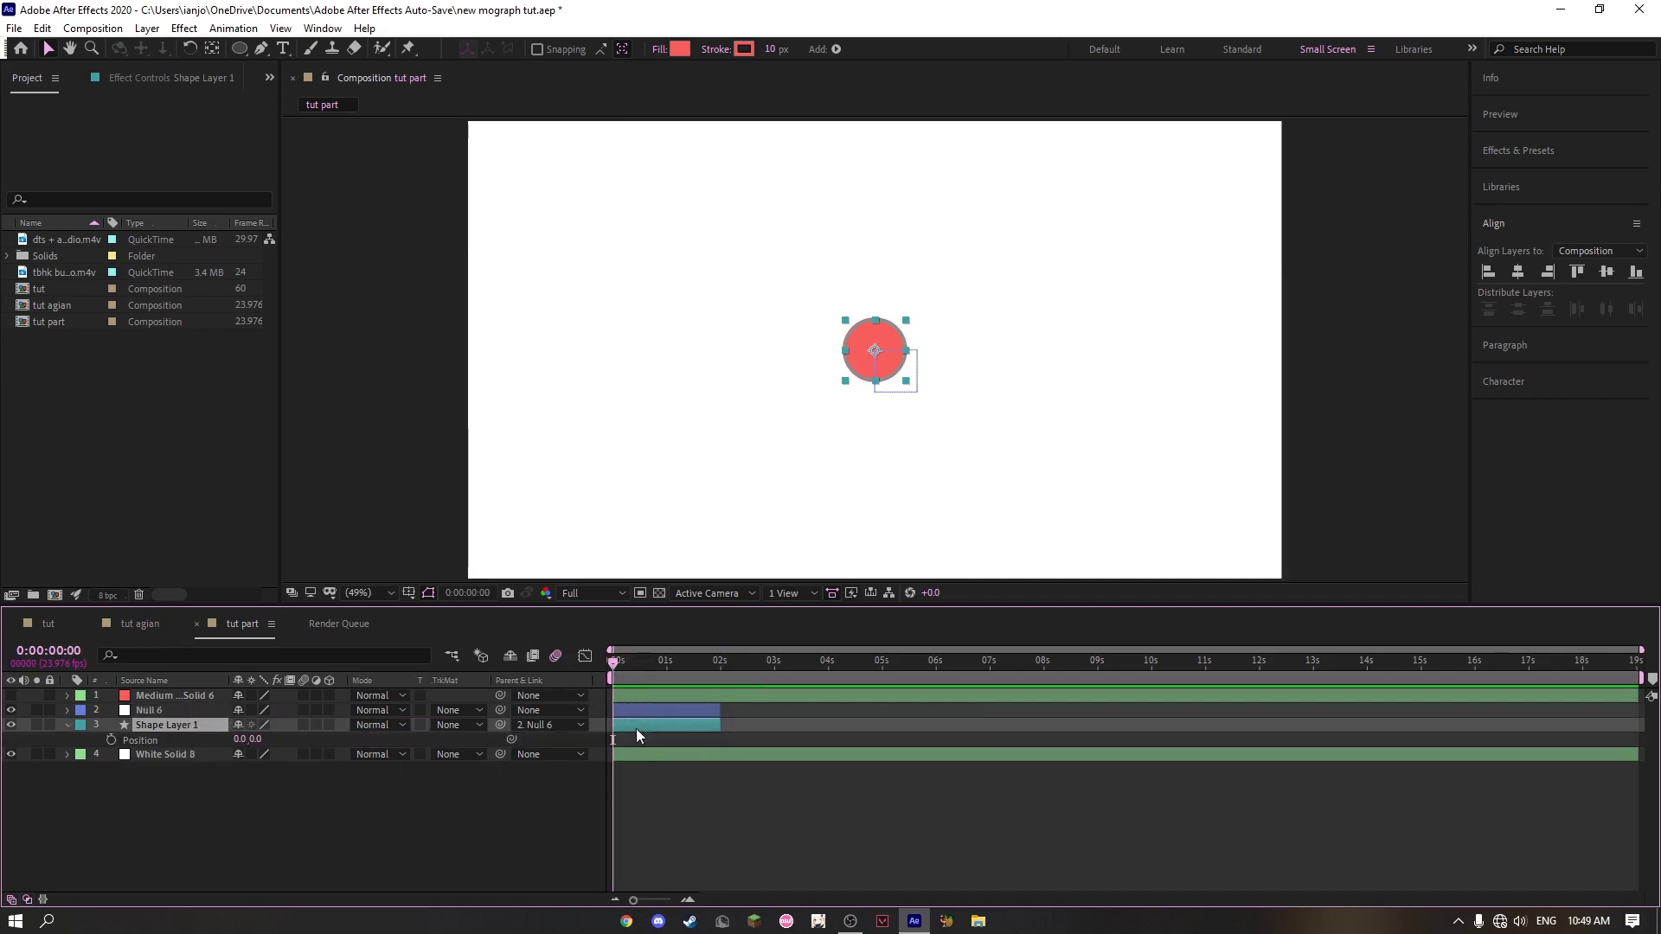
right_click(183, 740)
click(258, 565)
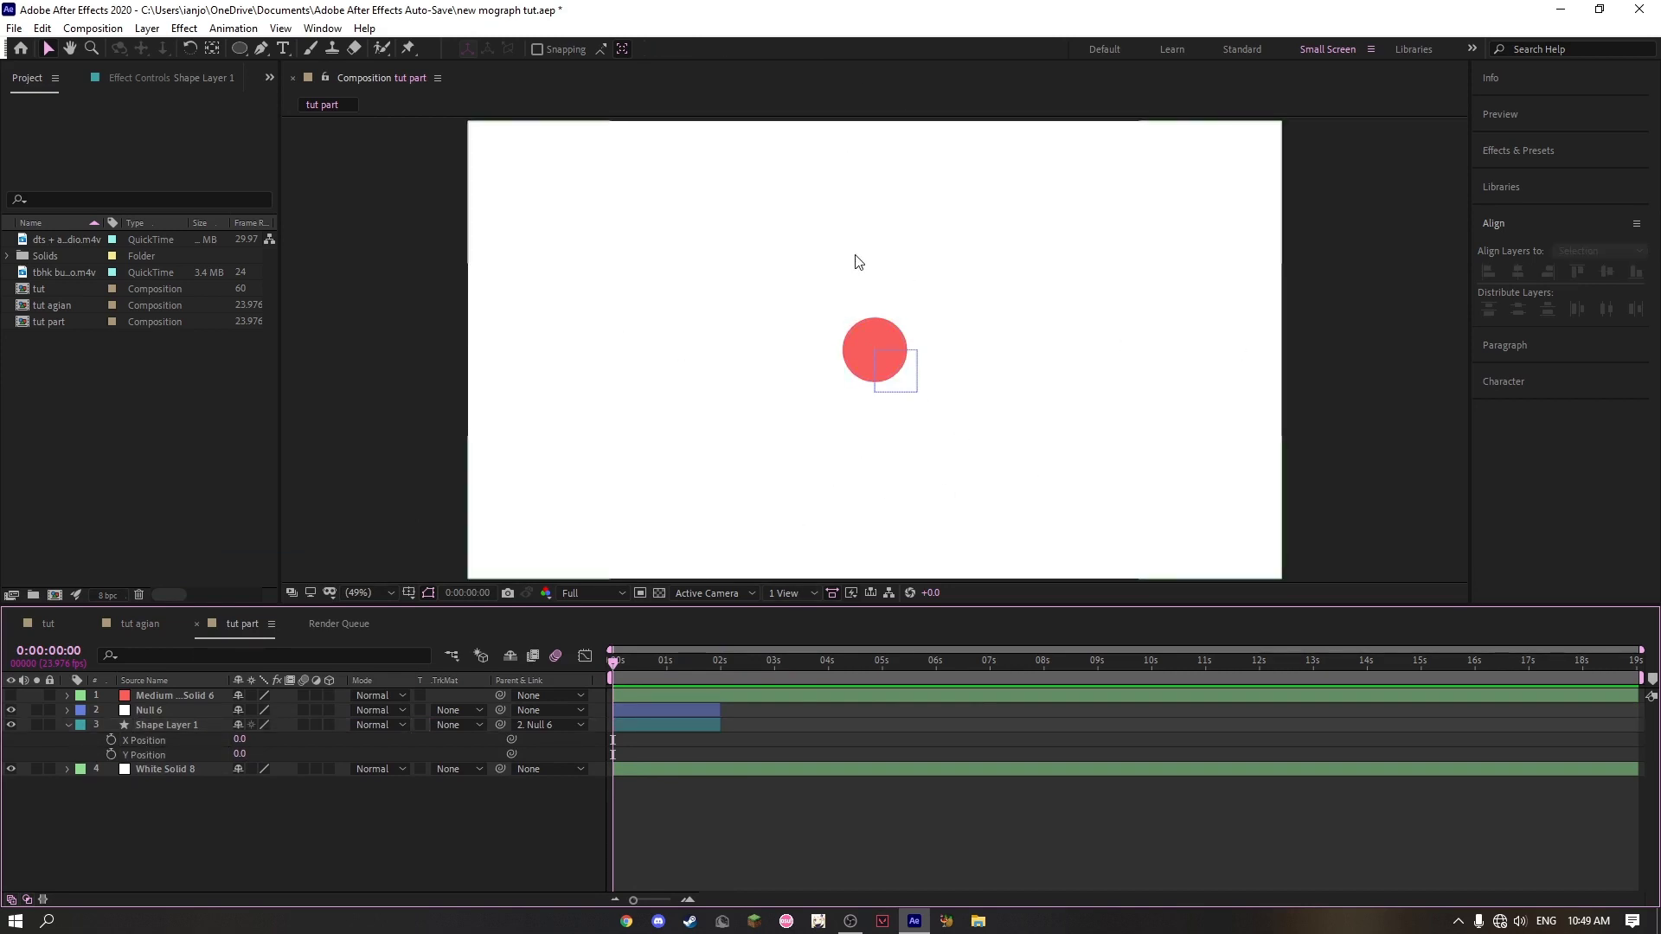
click(137, 753)
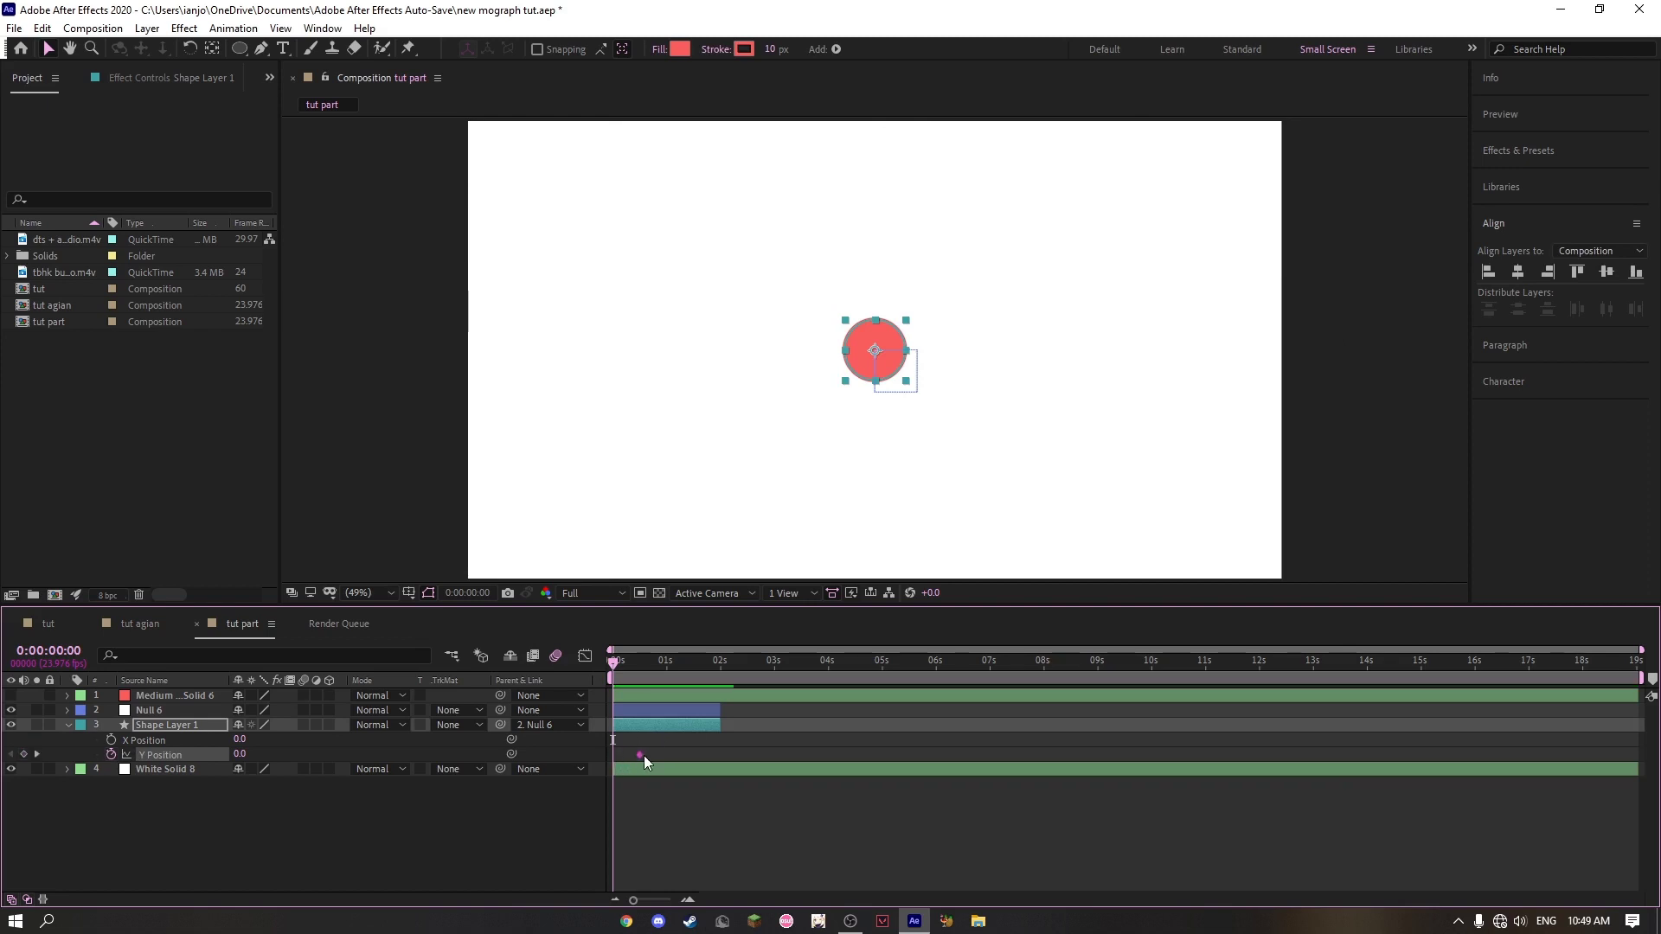
drag(681, 756, 692, 757)
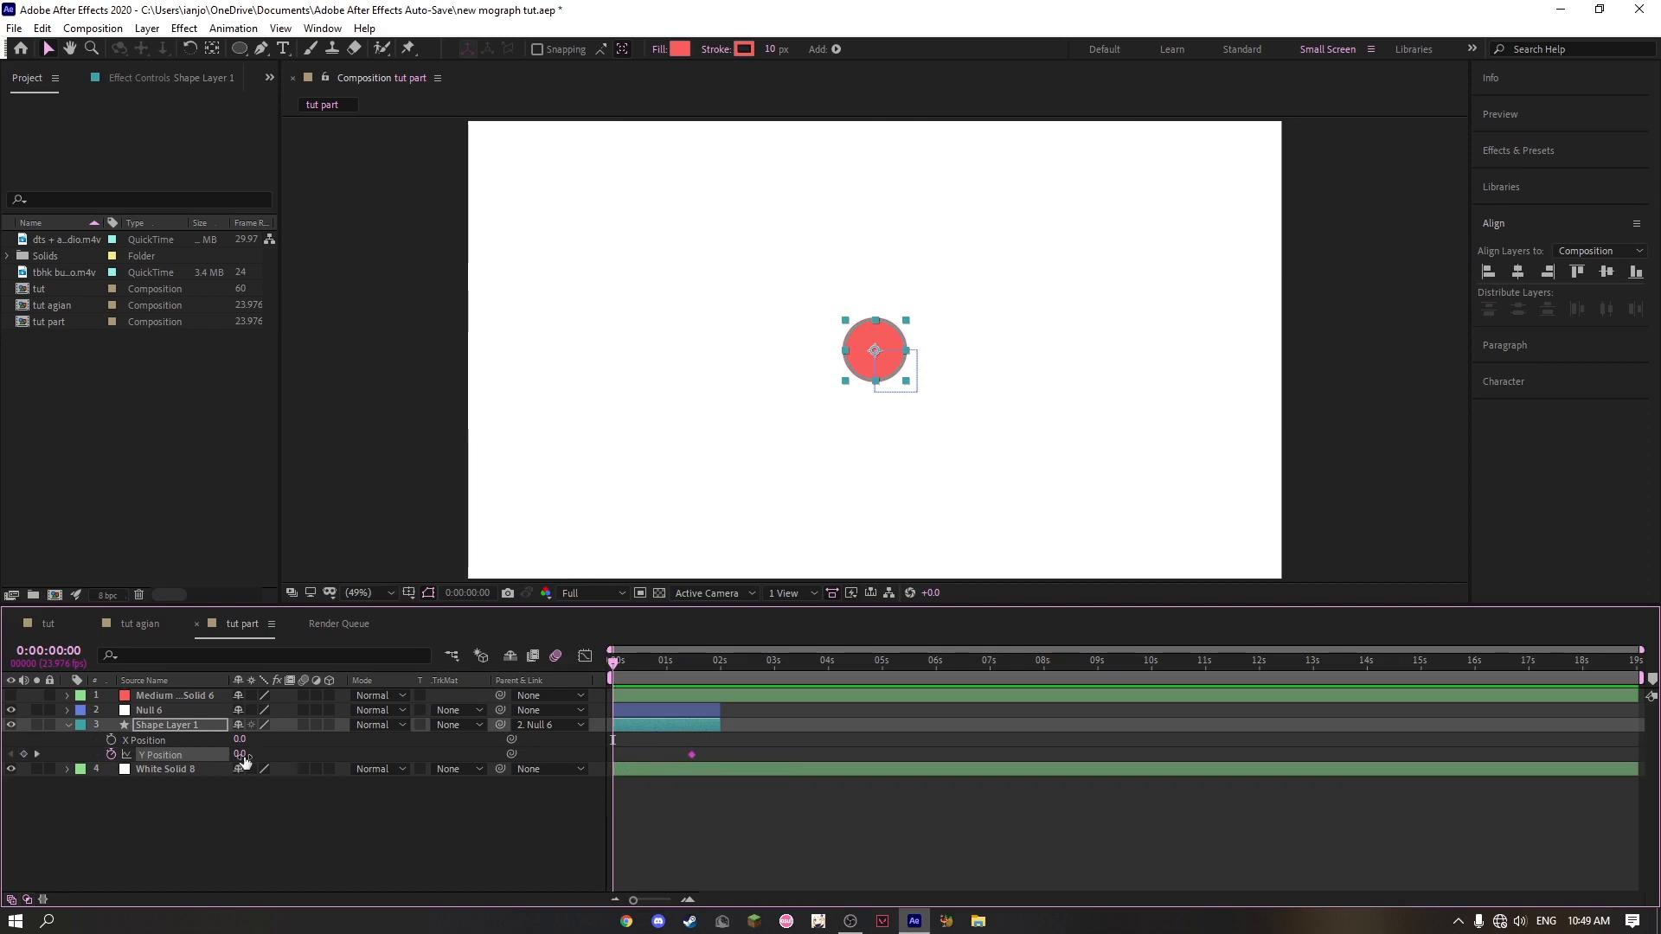
drag(241, 754, 337, 750)
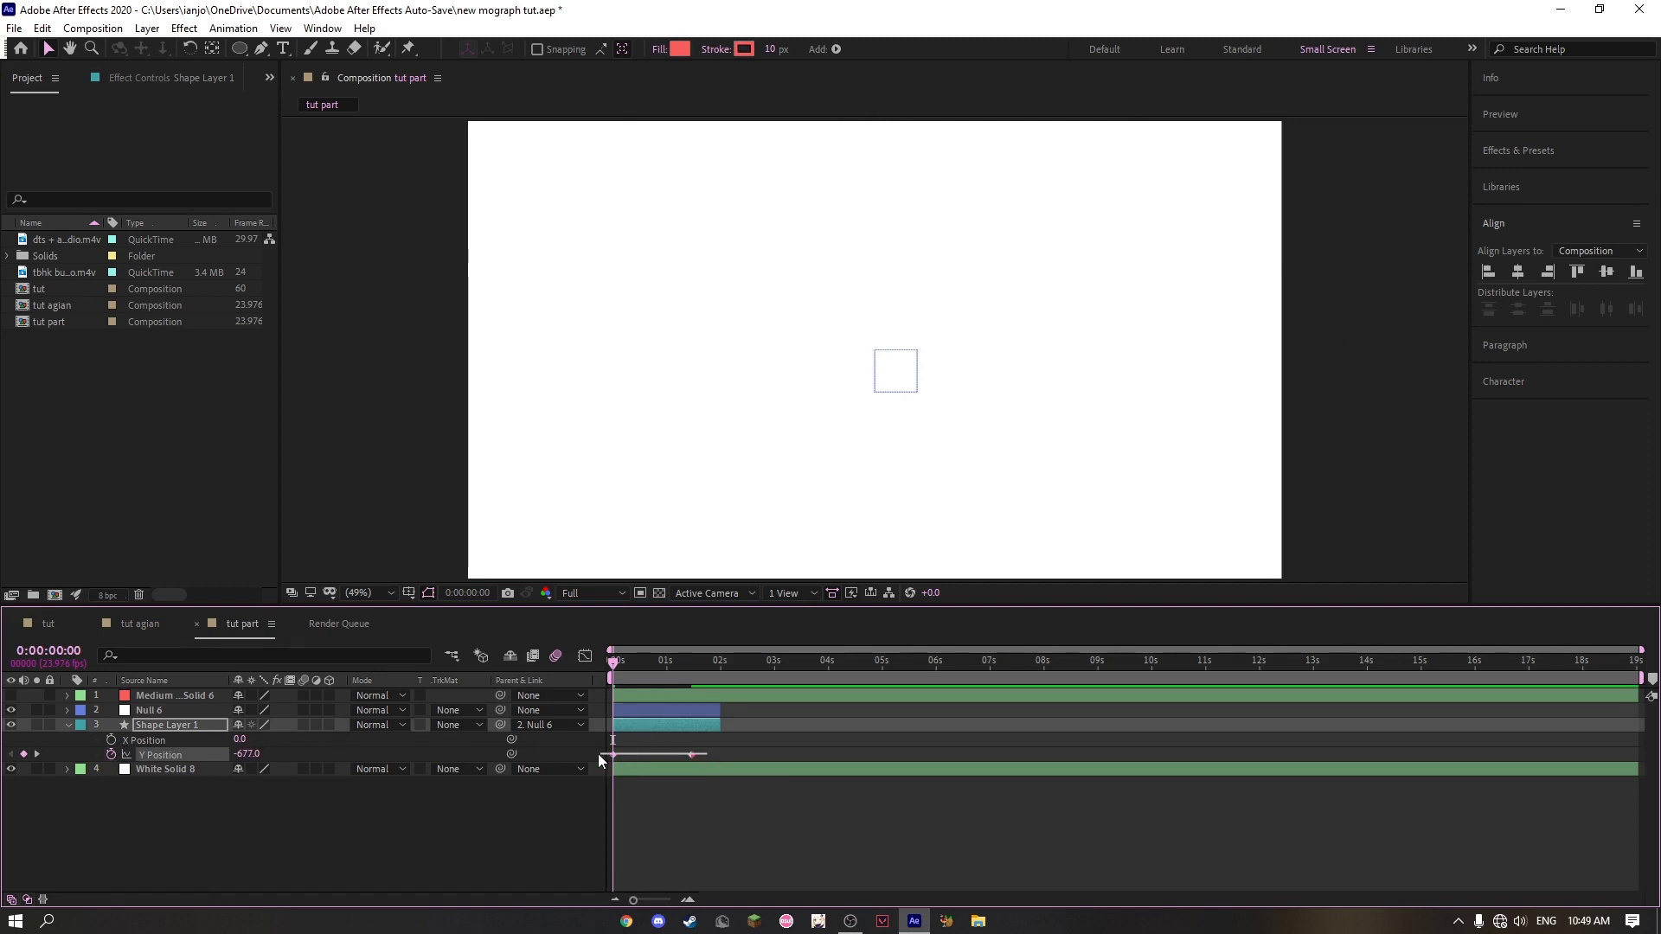
Step: Ease both Y Position keyframes in the Graph Editor so the drop starts fast and settles
click(586, 655)
mouse_move(805, 740)
mouse_down()
mouse_move(583, 697)
mouse_move(615, 700)
mouse_up()
drag(639, 856, 588, 780)
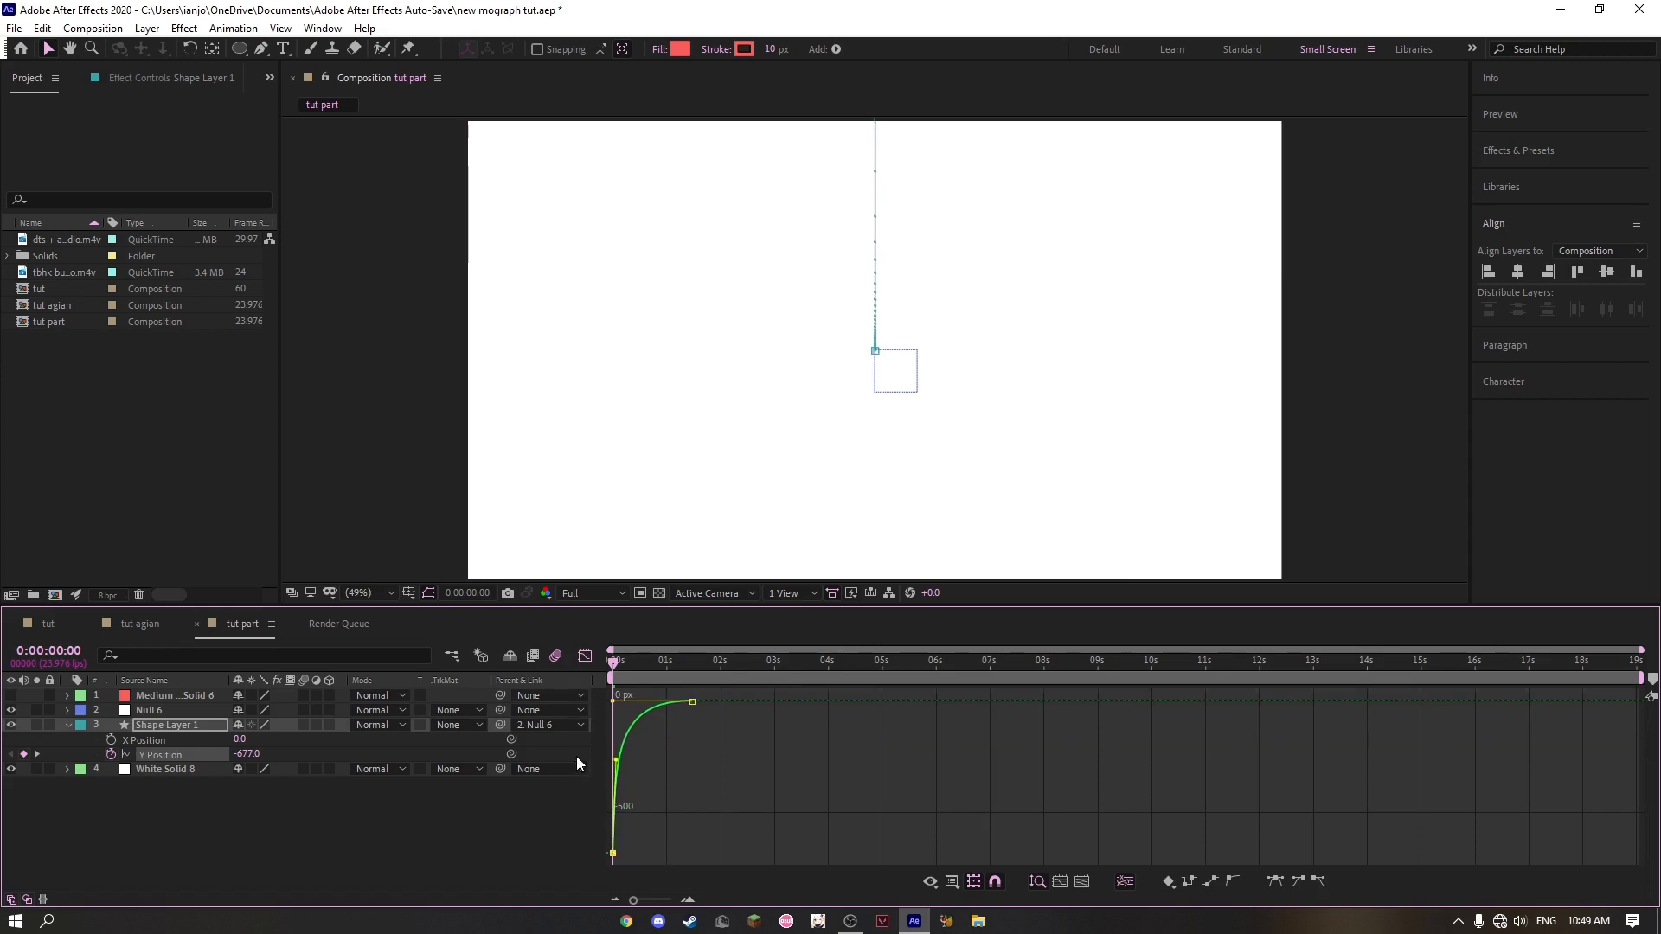
click(585, 655)
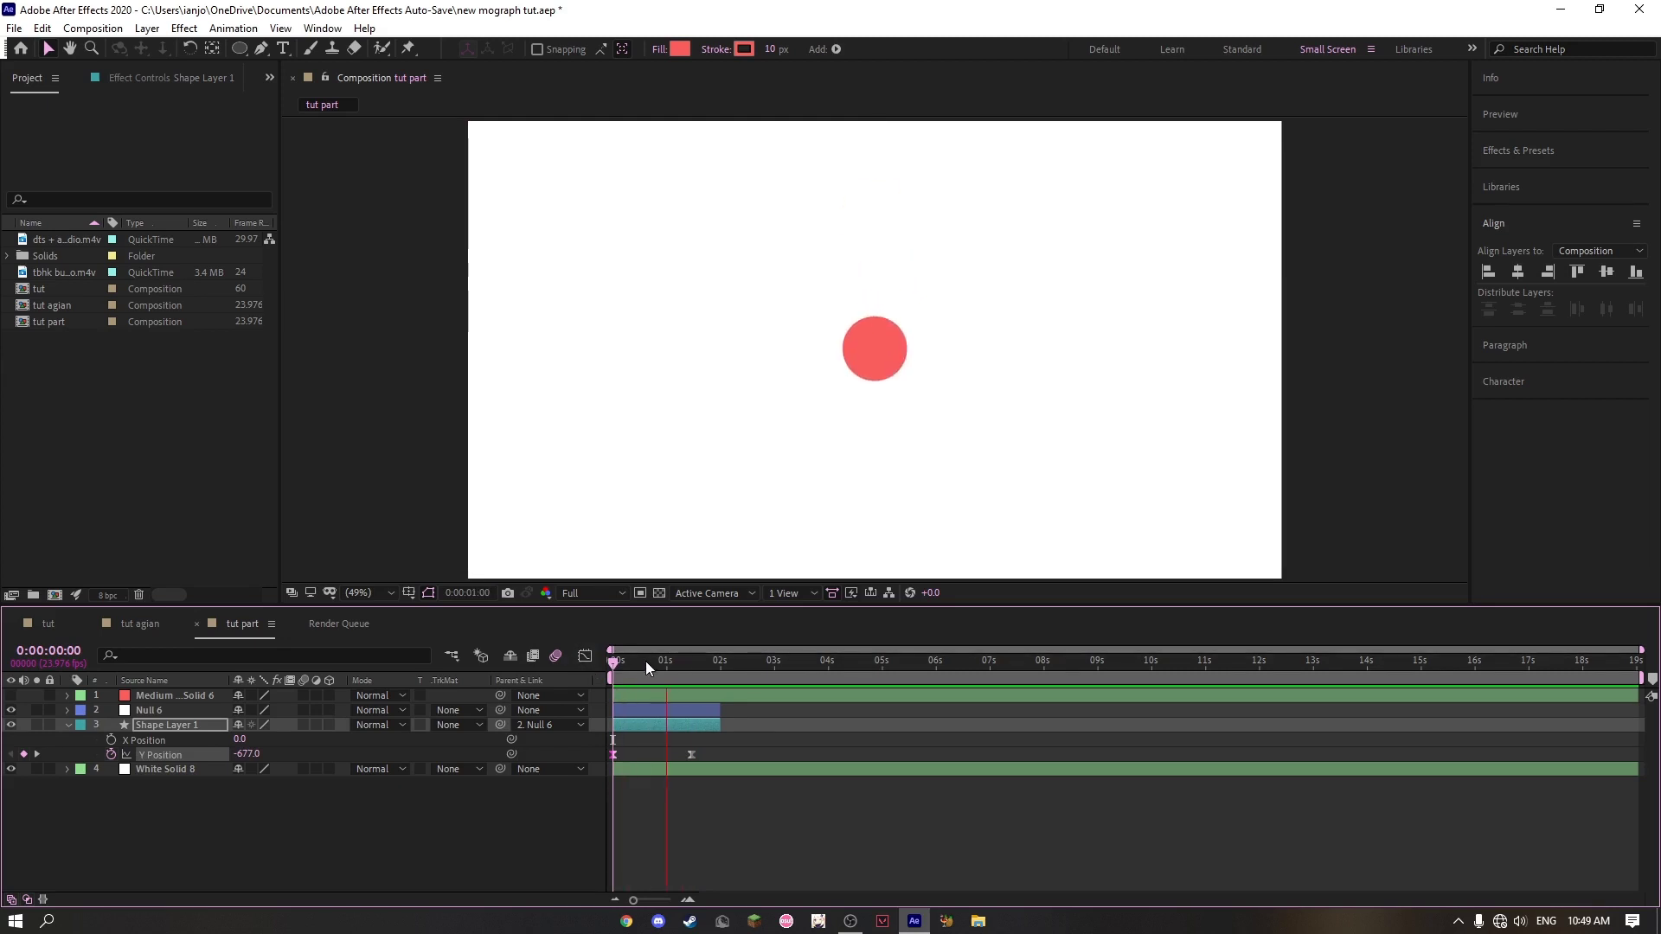
drag(645, 660, 706, 665)
Step: Keyframe Null 6's scale, growing it to about 1379% so the circle fills the frame
click(681, 712)
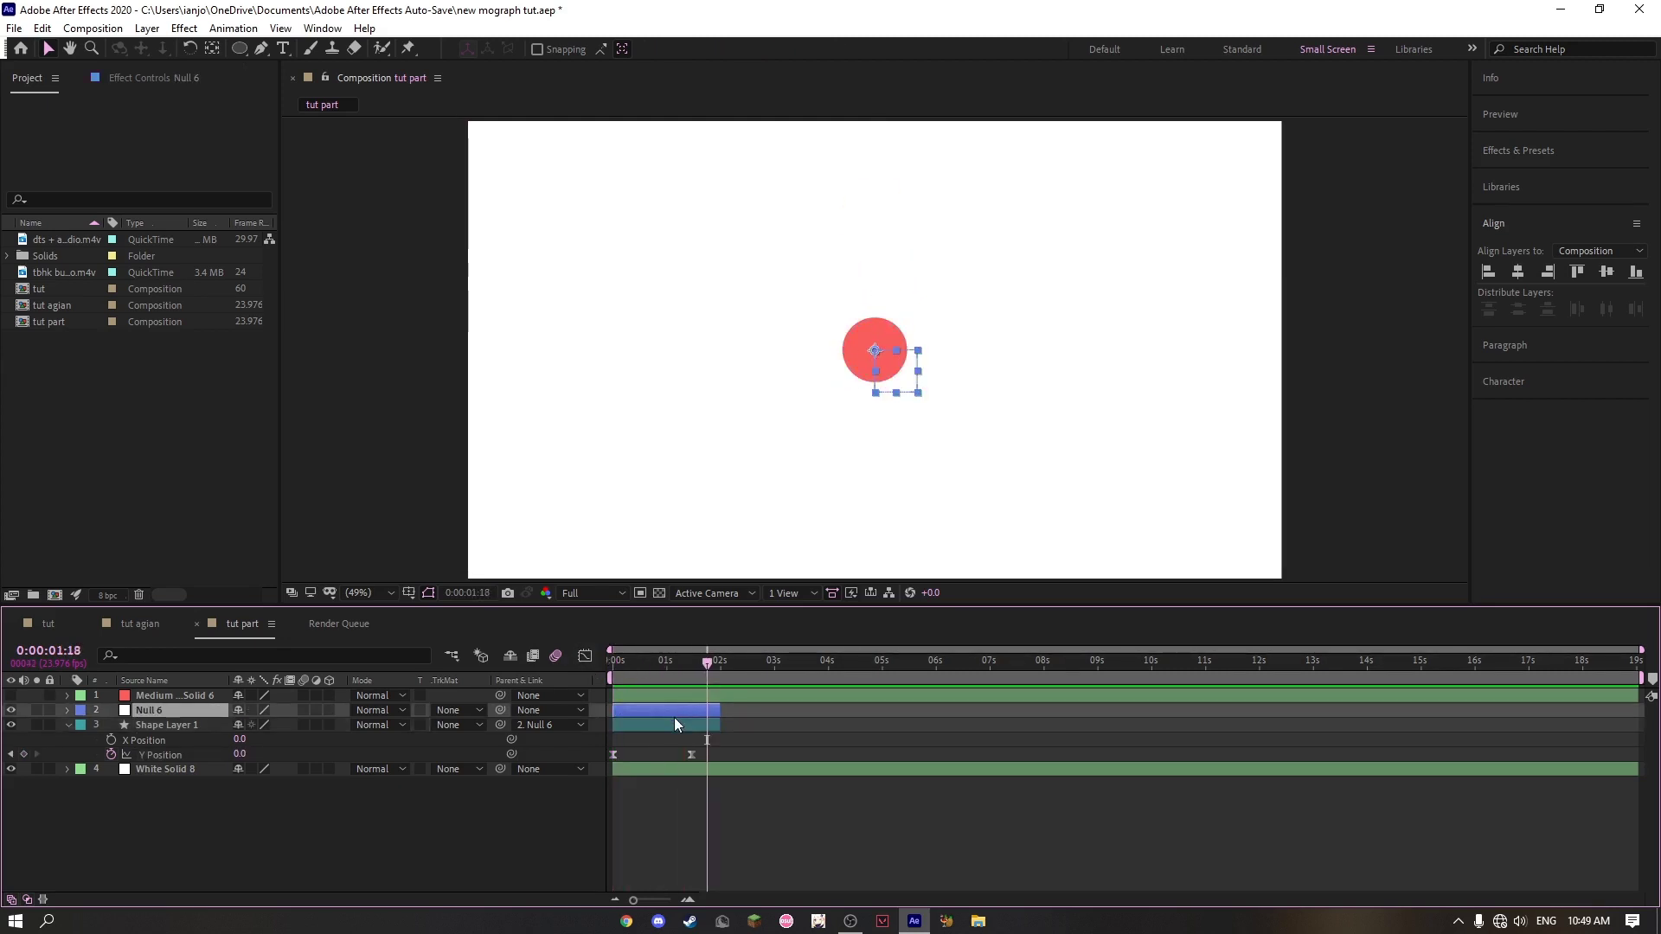
key(alt+shift+s)
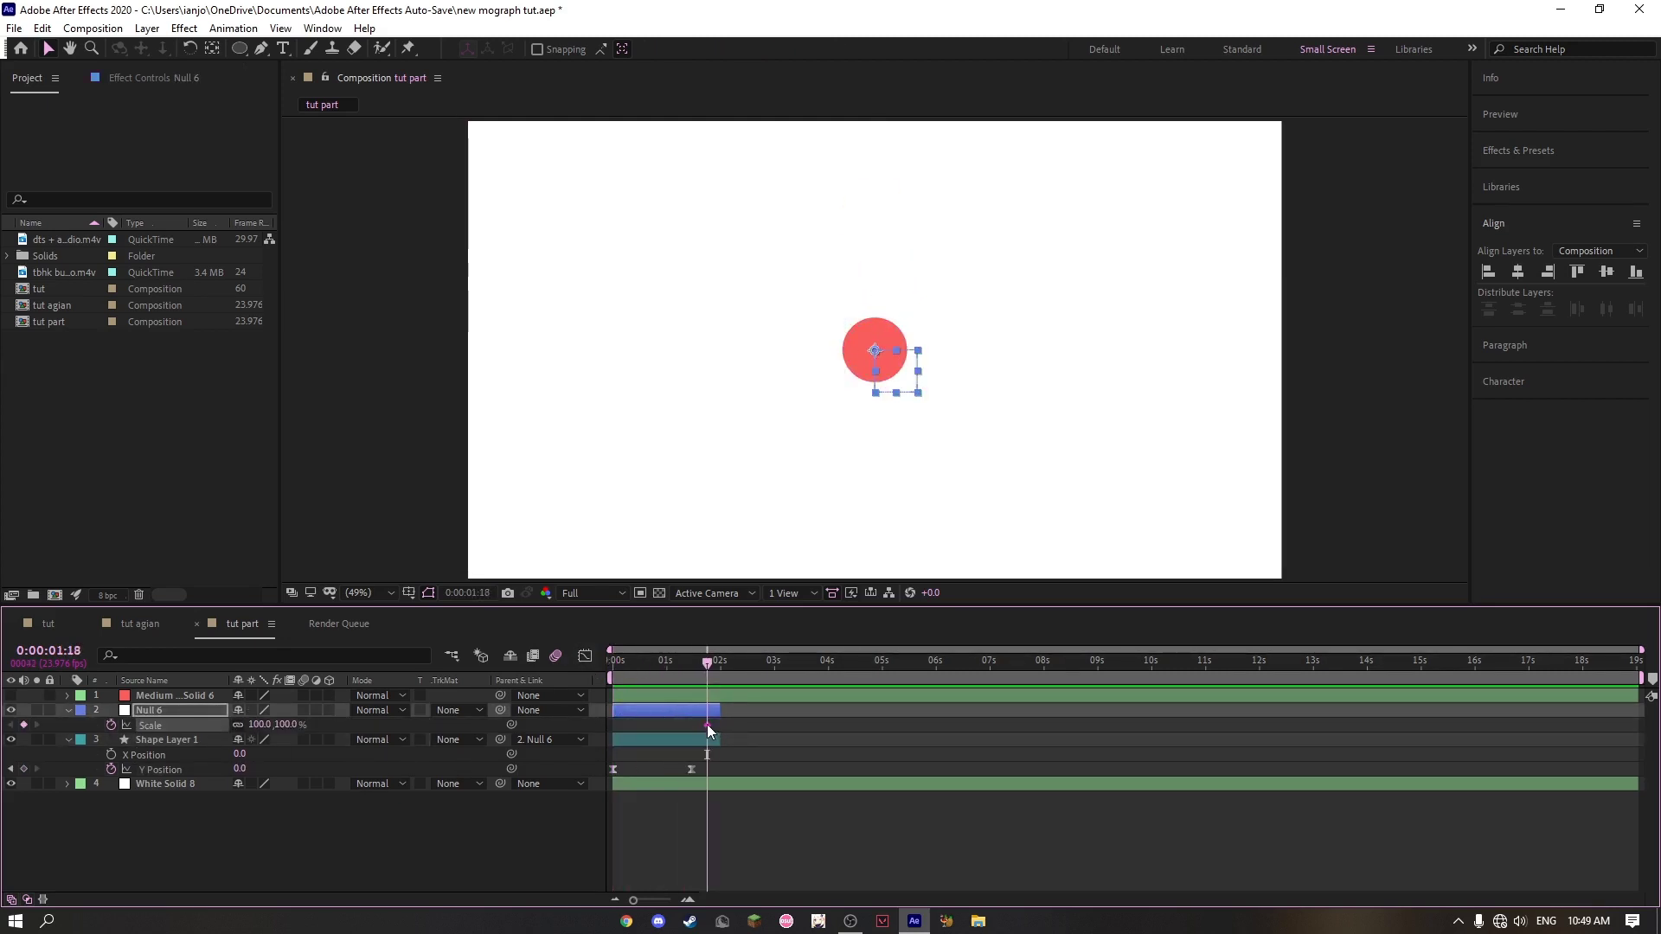
drag(708, 724, 660, 726)
drag(270, 724, 591, 280)
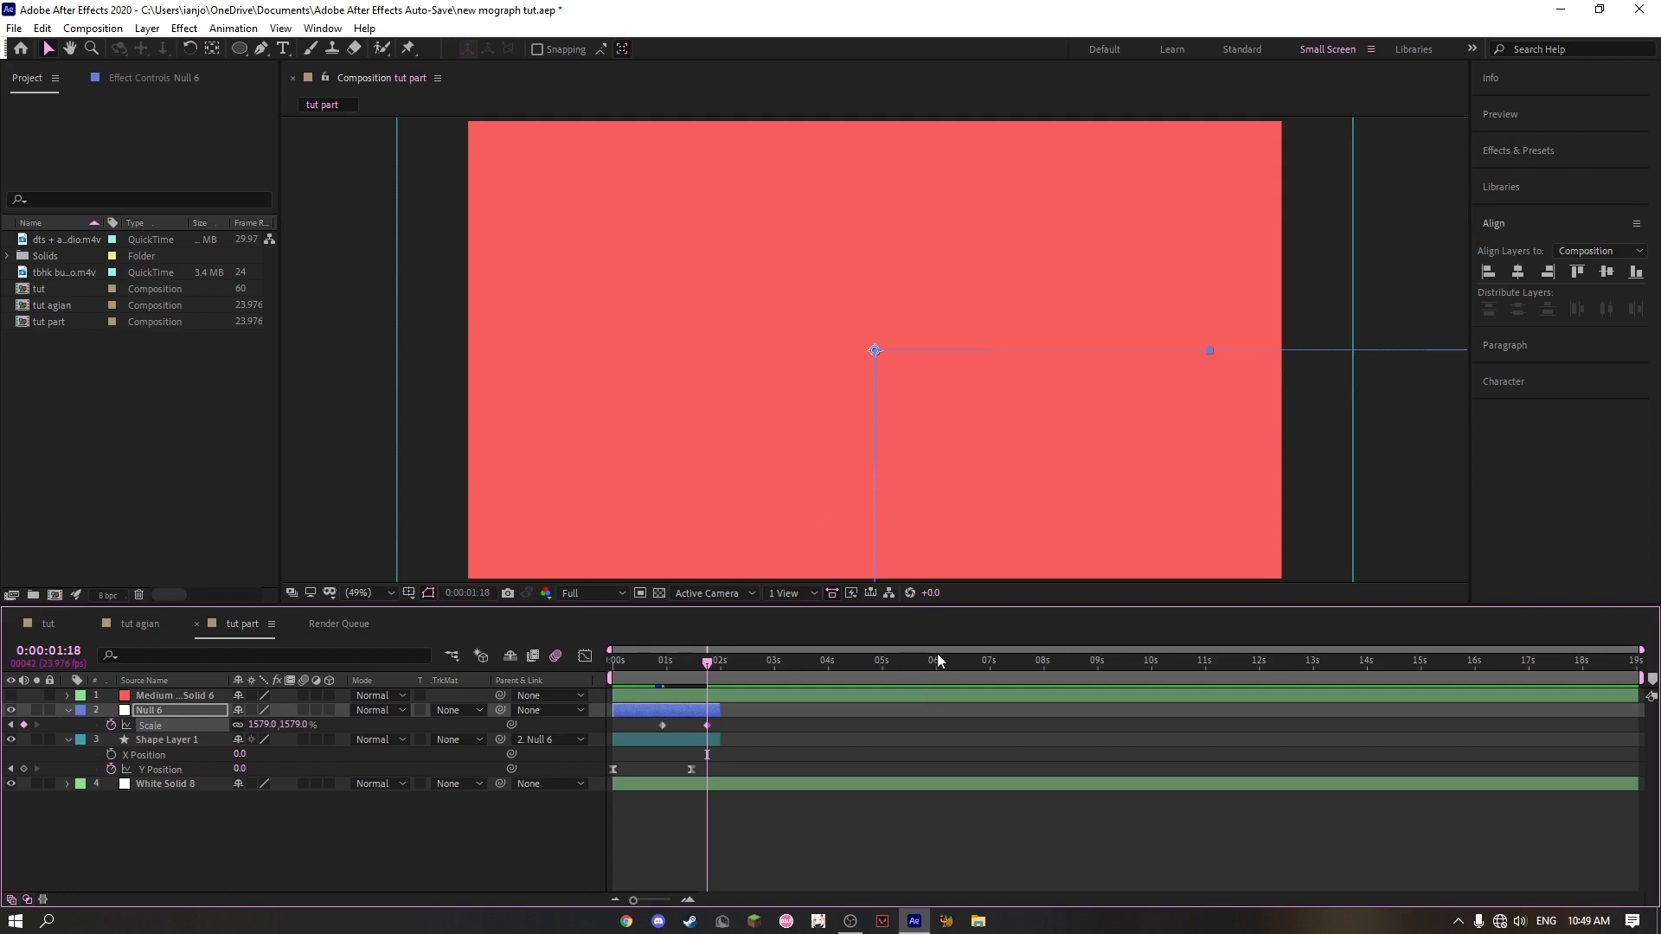
drag(708, 725, 649, 720)
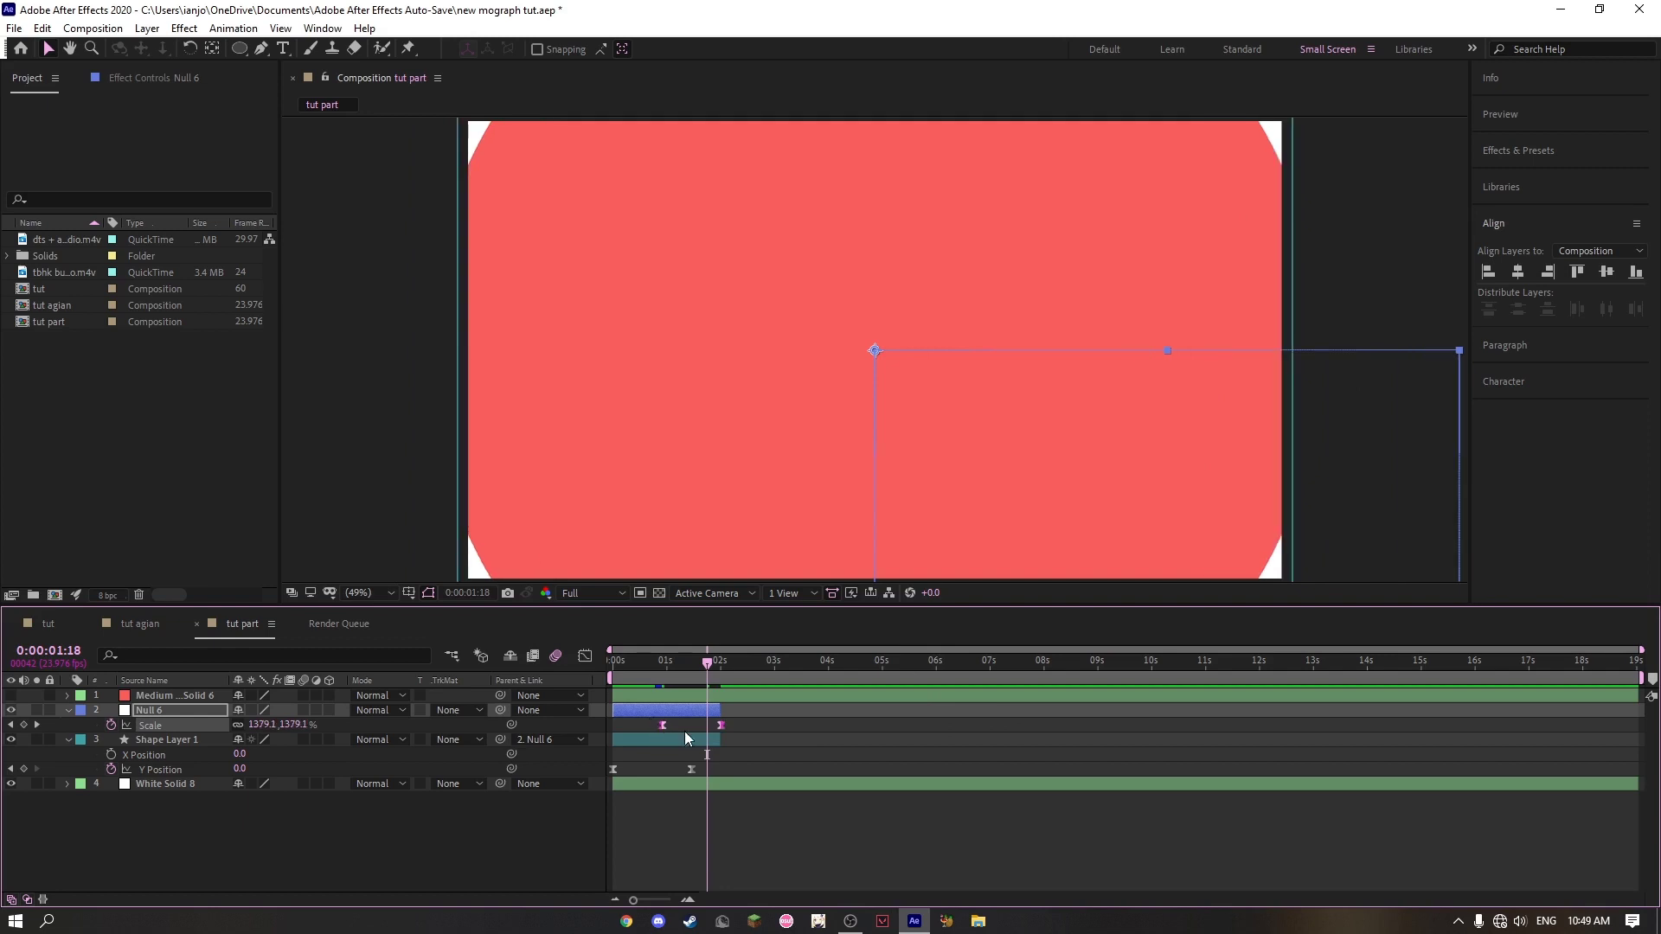
Step: Ease both scale keyframes in the Graph Editor, steepening the ease into the final size
click(583, 656)
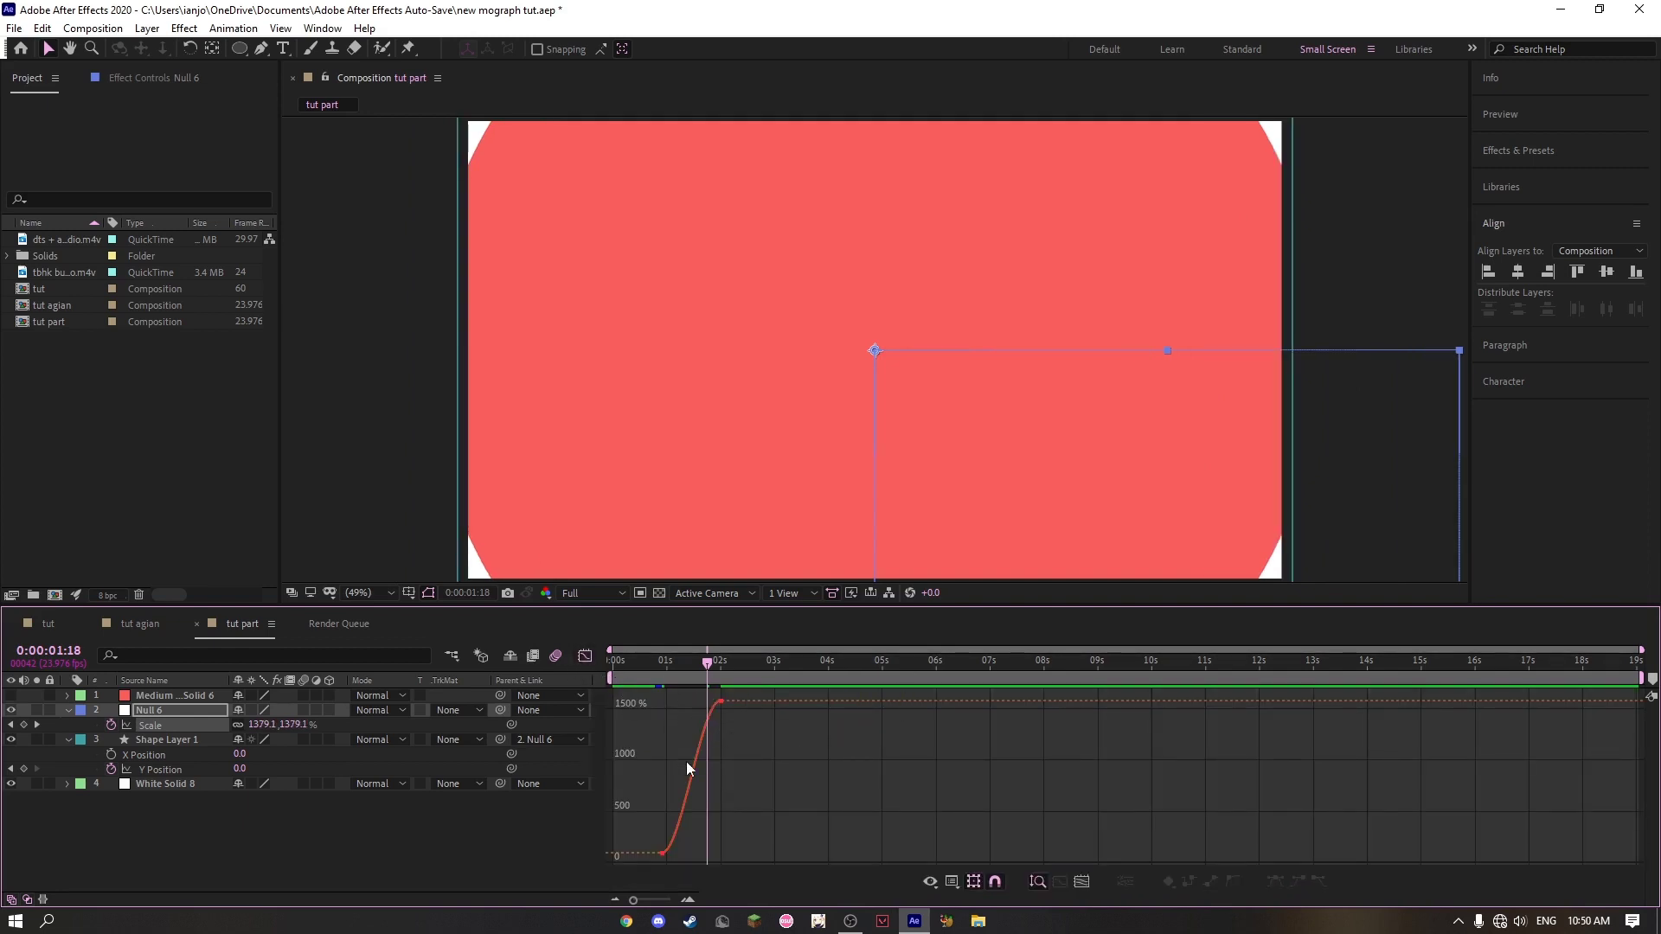
drag(618, 758, 761, 687)
drag(687, 852, 722, 853)
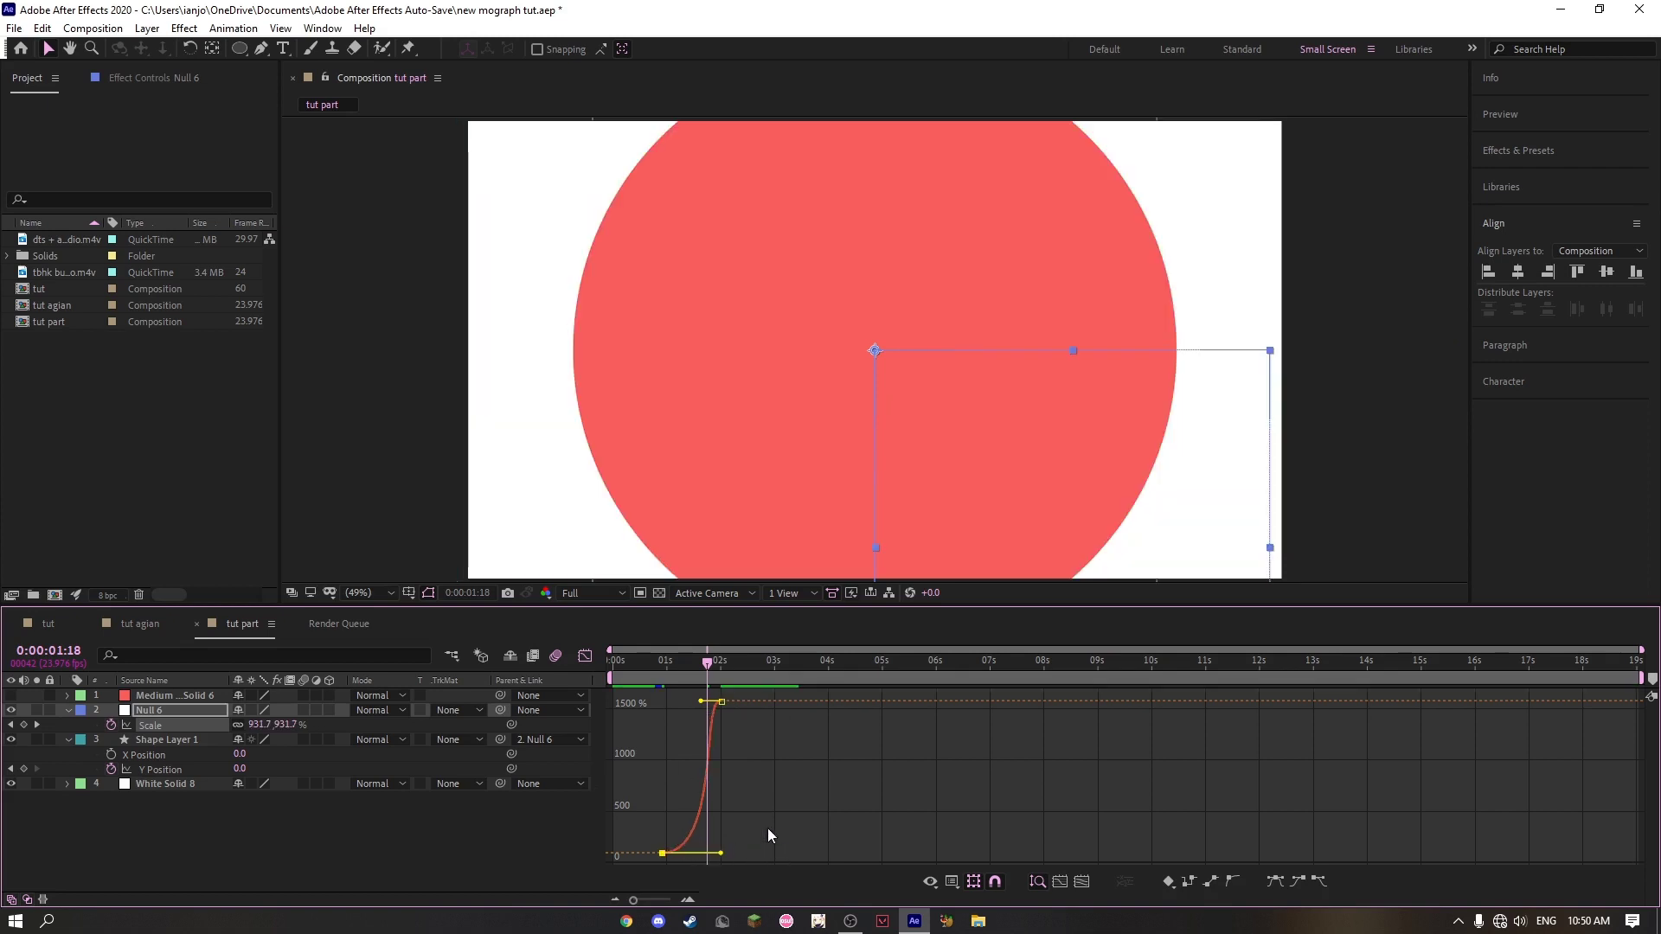
drag(702, 705, 722, 705)
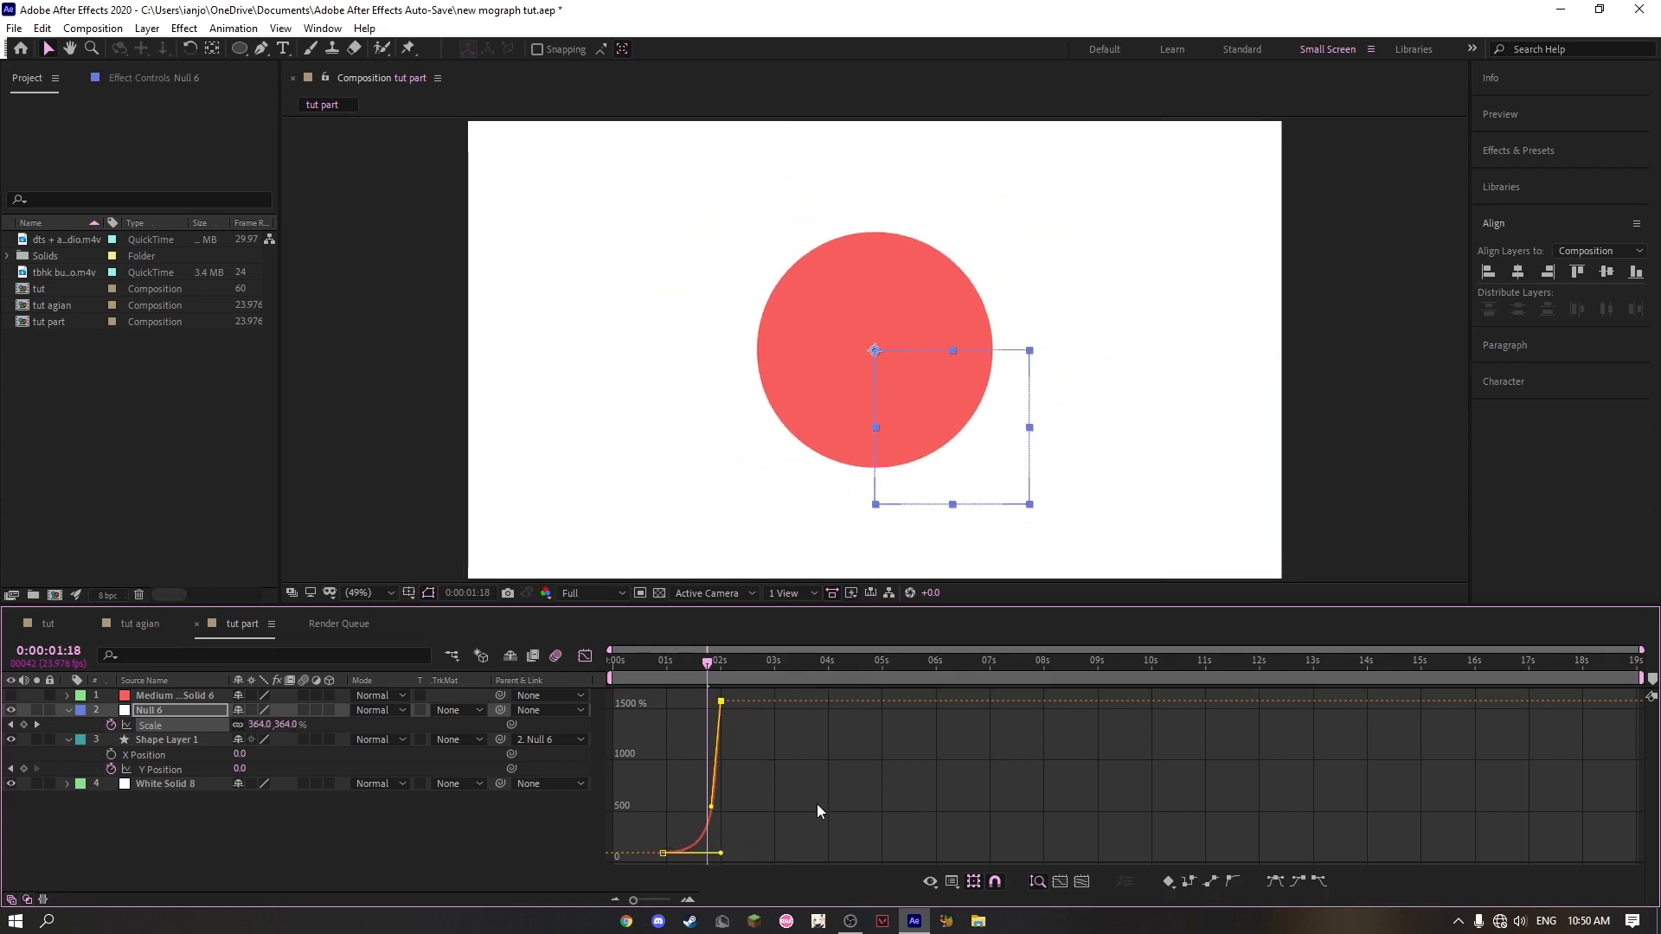
click(584, 654)
Step: Preview the scale-up, collapse the layer properties, and scrub through it to check
click(673, 786)
key(space)
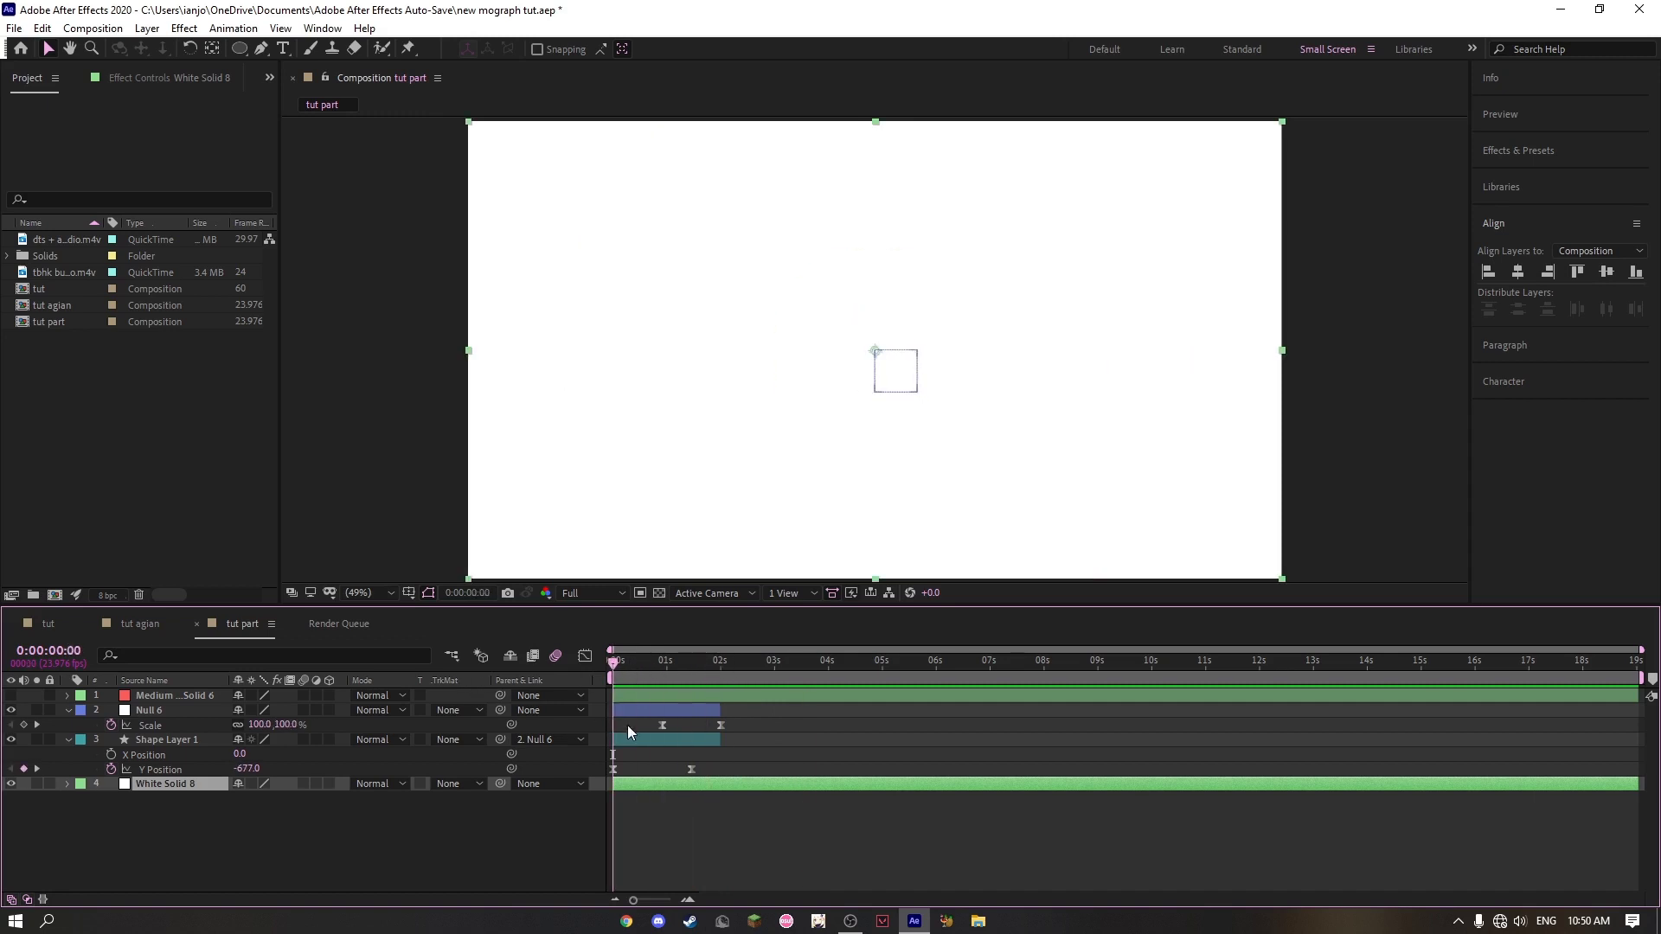
click(669, 712)
click(686, 741)
key(u)
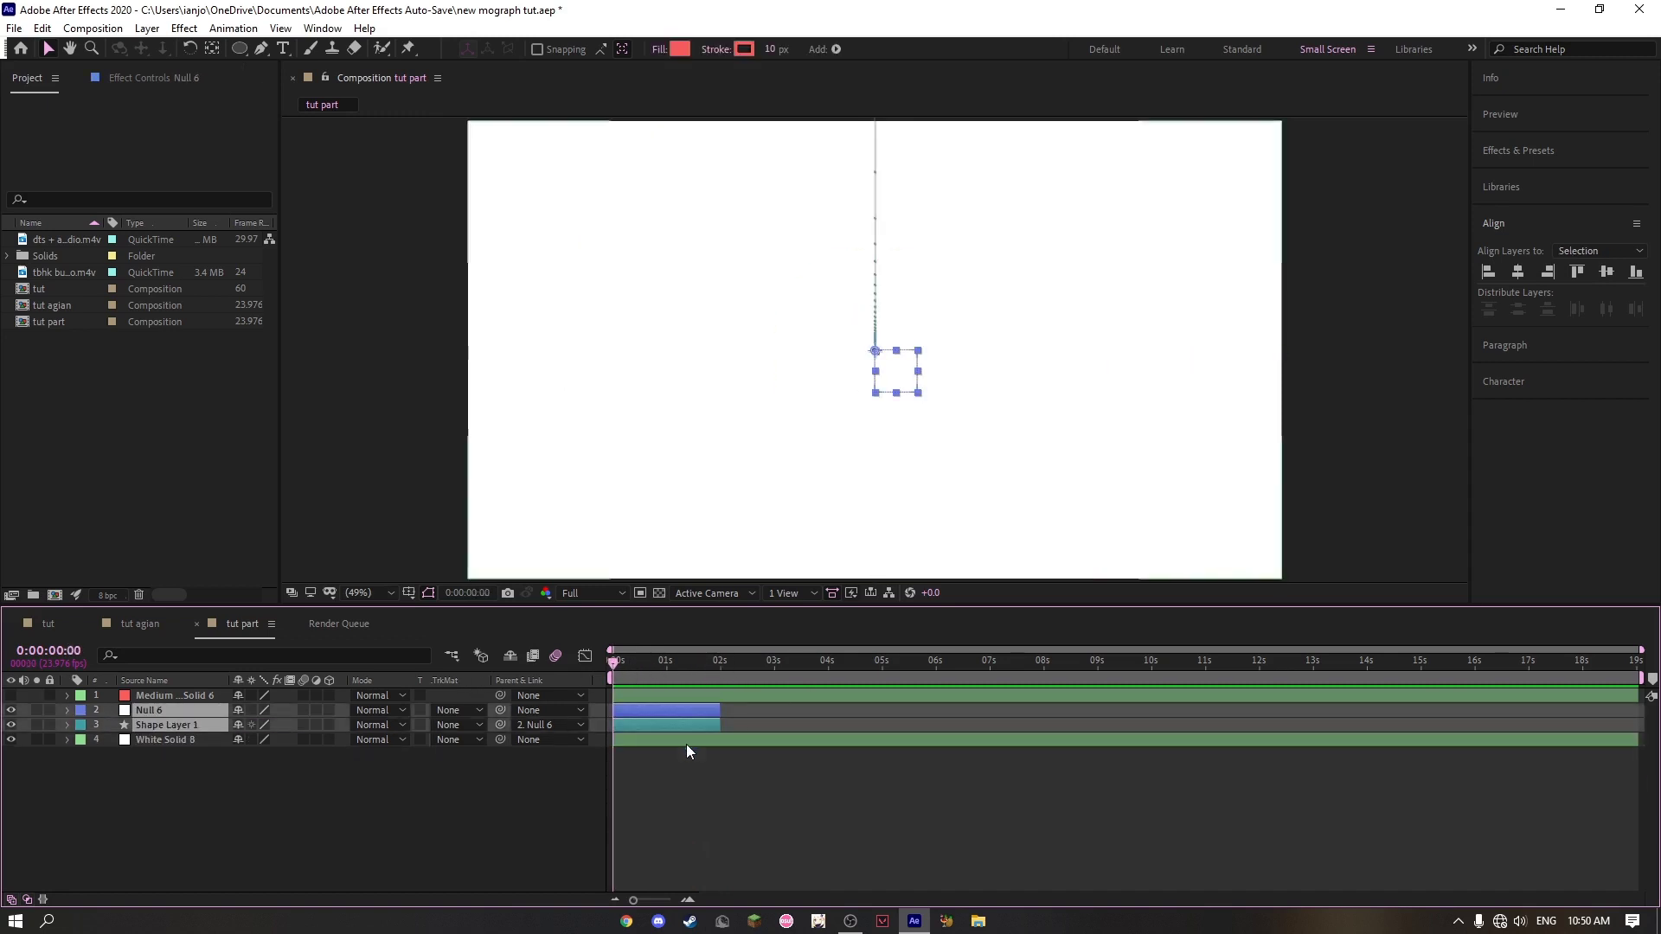
drag(672, 665, 721, 663)
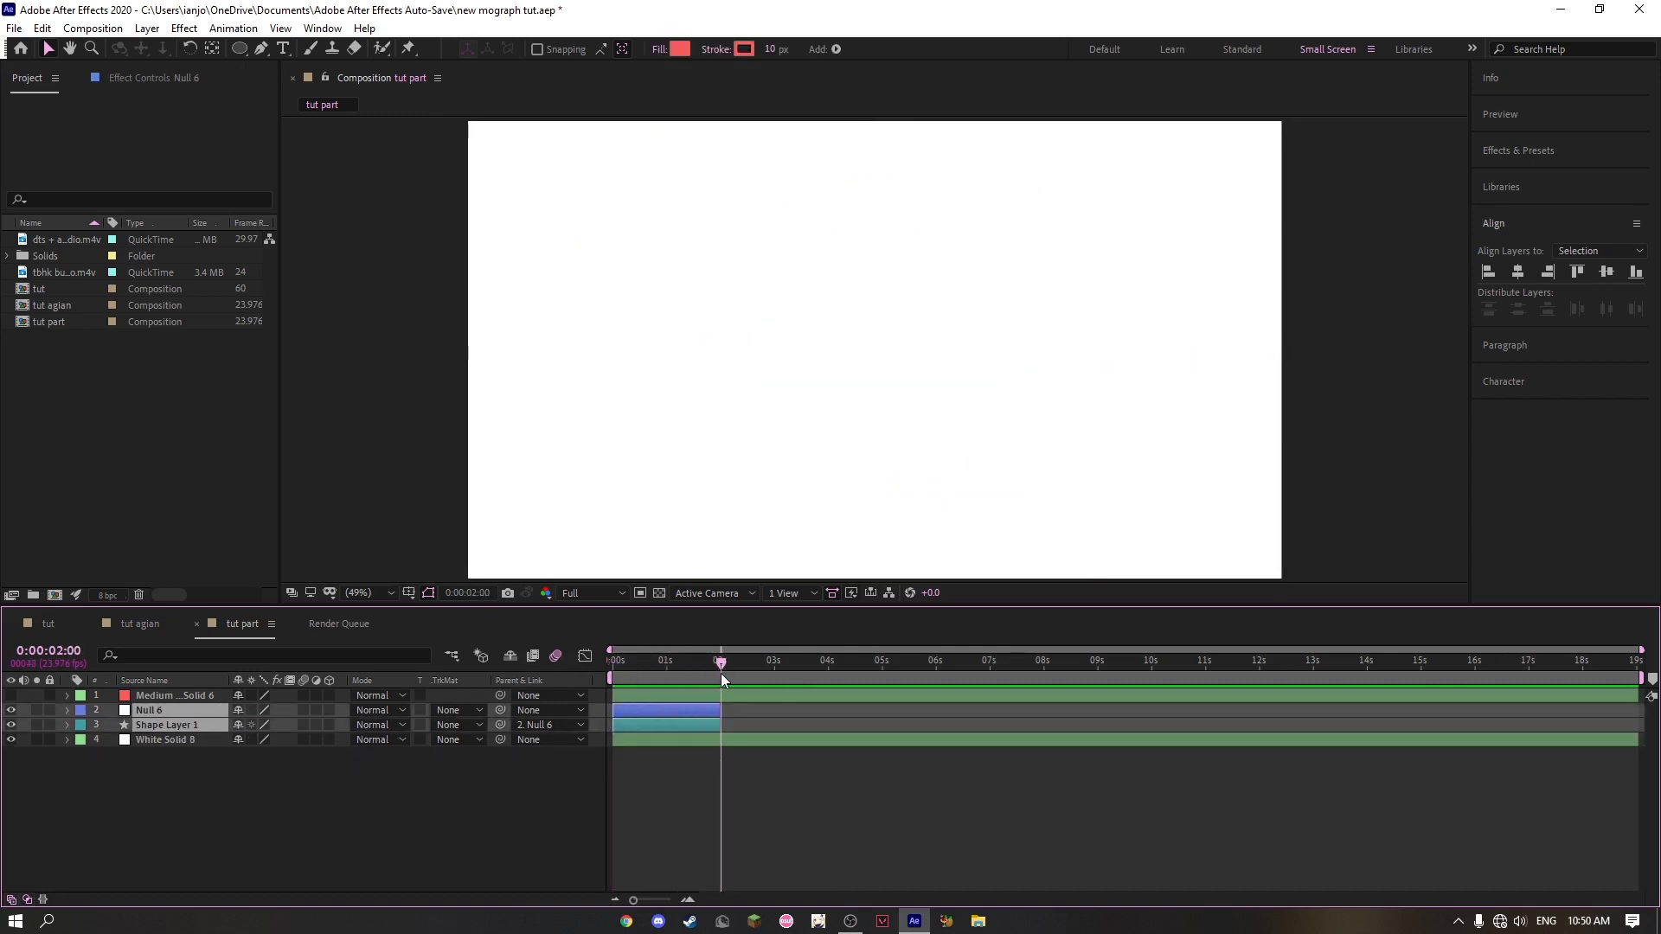
Step: Show Medium Red Solid 6, trim its in-point to the playhead, and move to 0:00:02:02
click(11, 696)
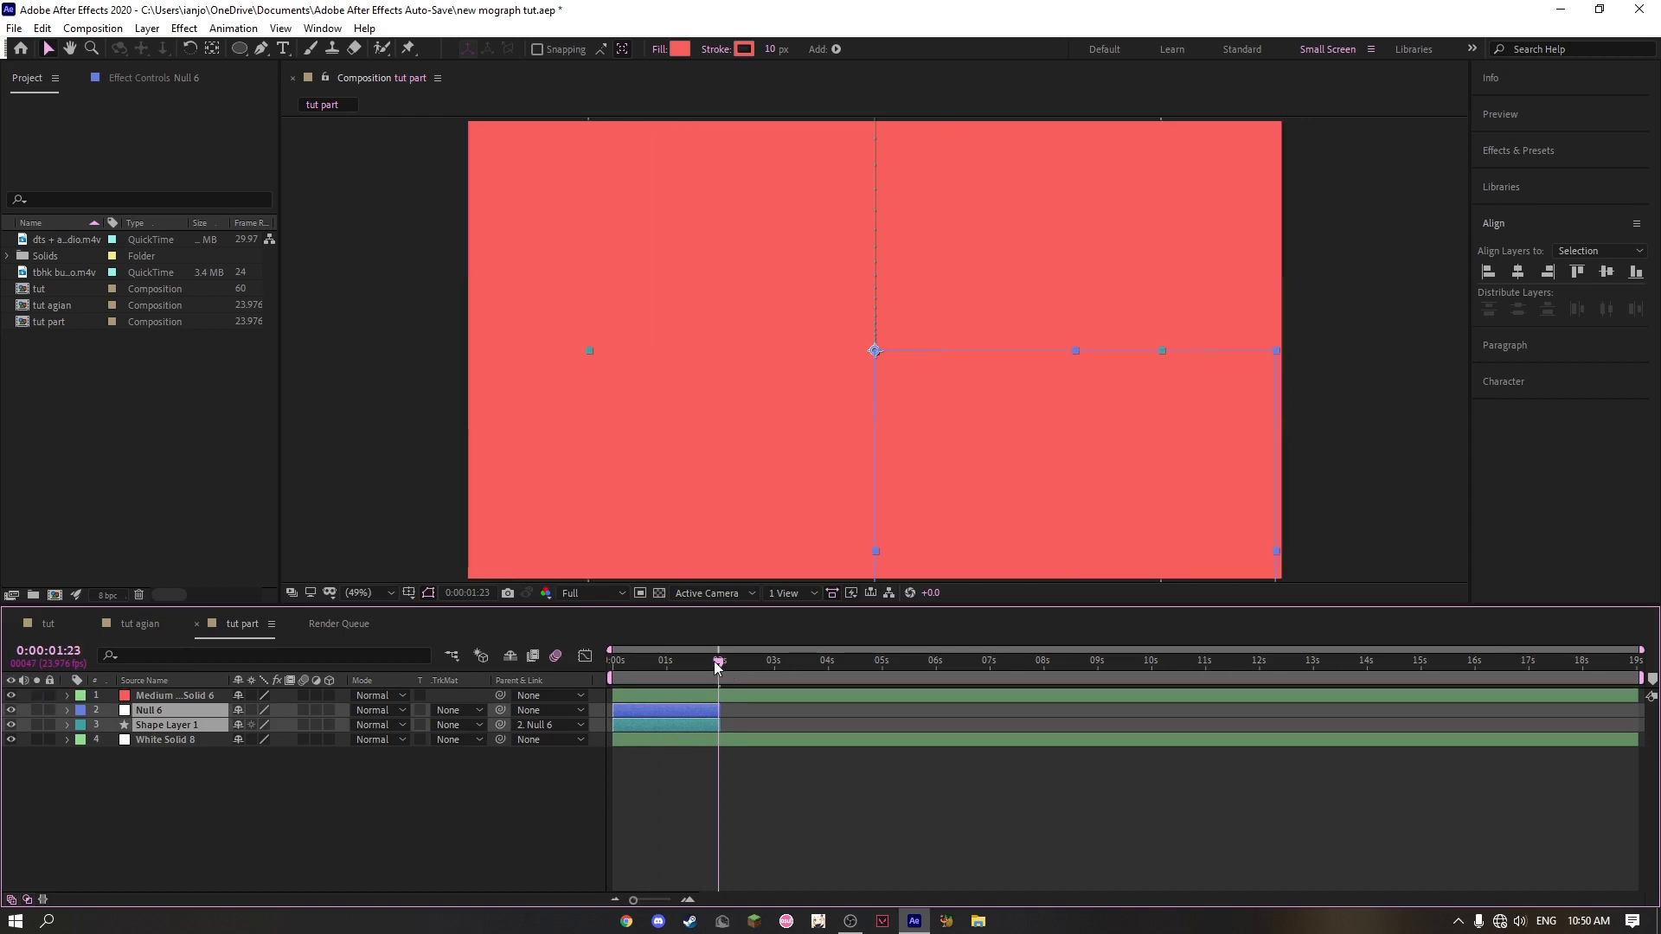
click(724, 695)
key(alt+bracketleft)
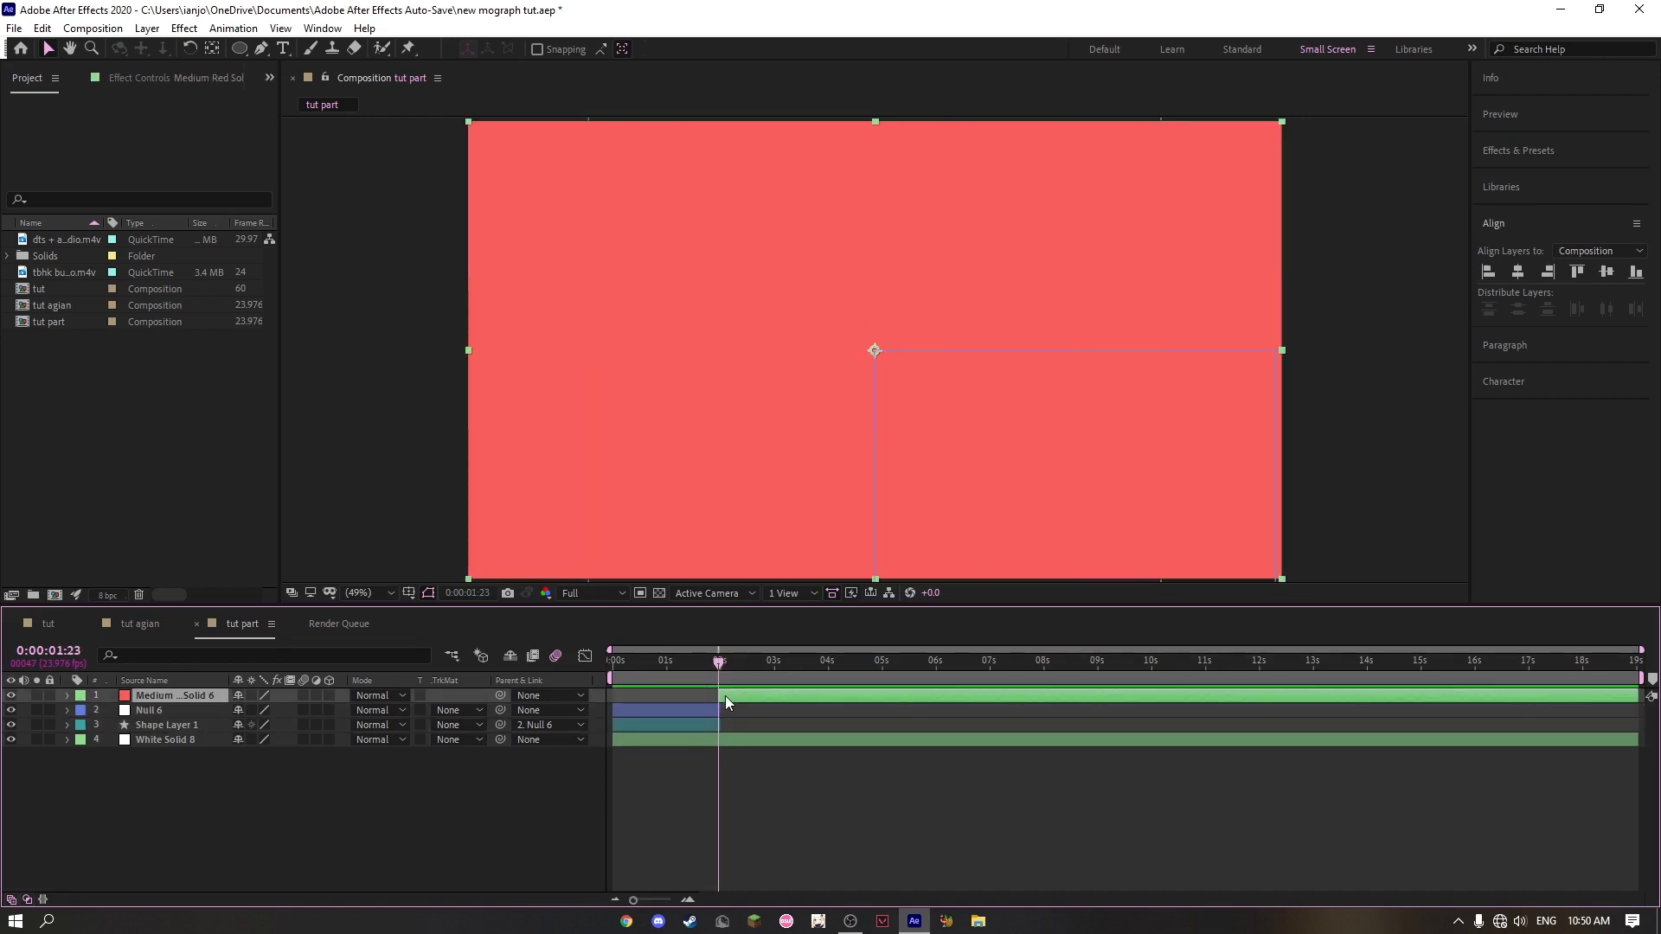
key(equal)
key(equal)
key(equal)
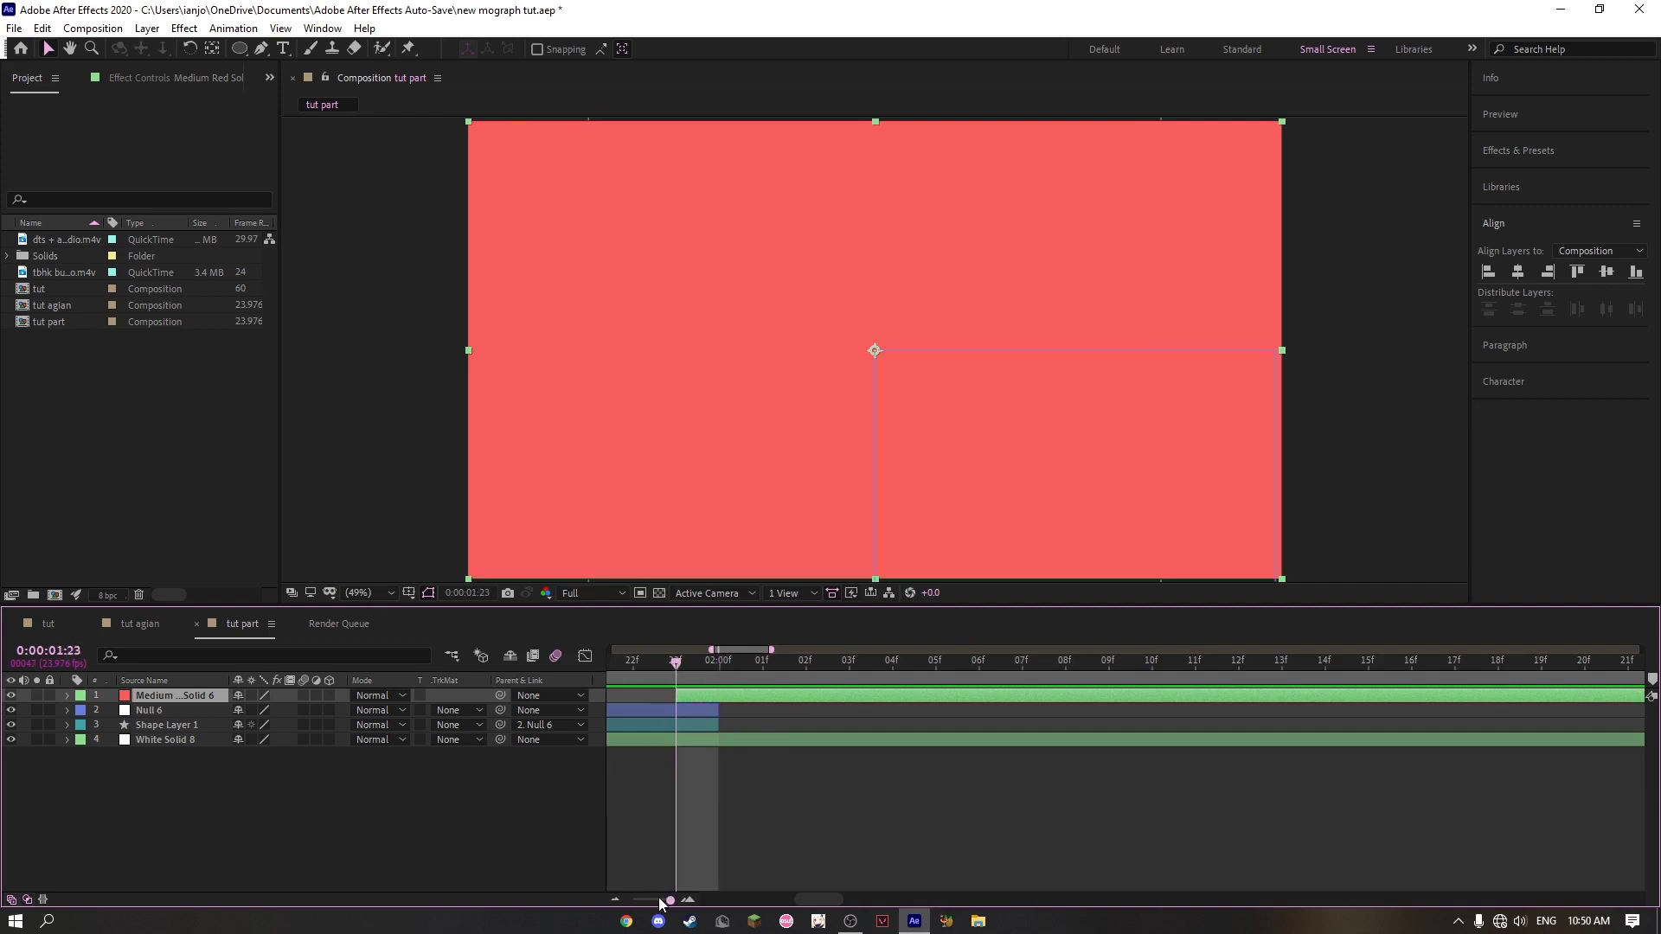
drag(668, 902, 594, 897)
drag(716, 657, 725, 662)
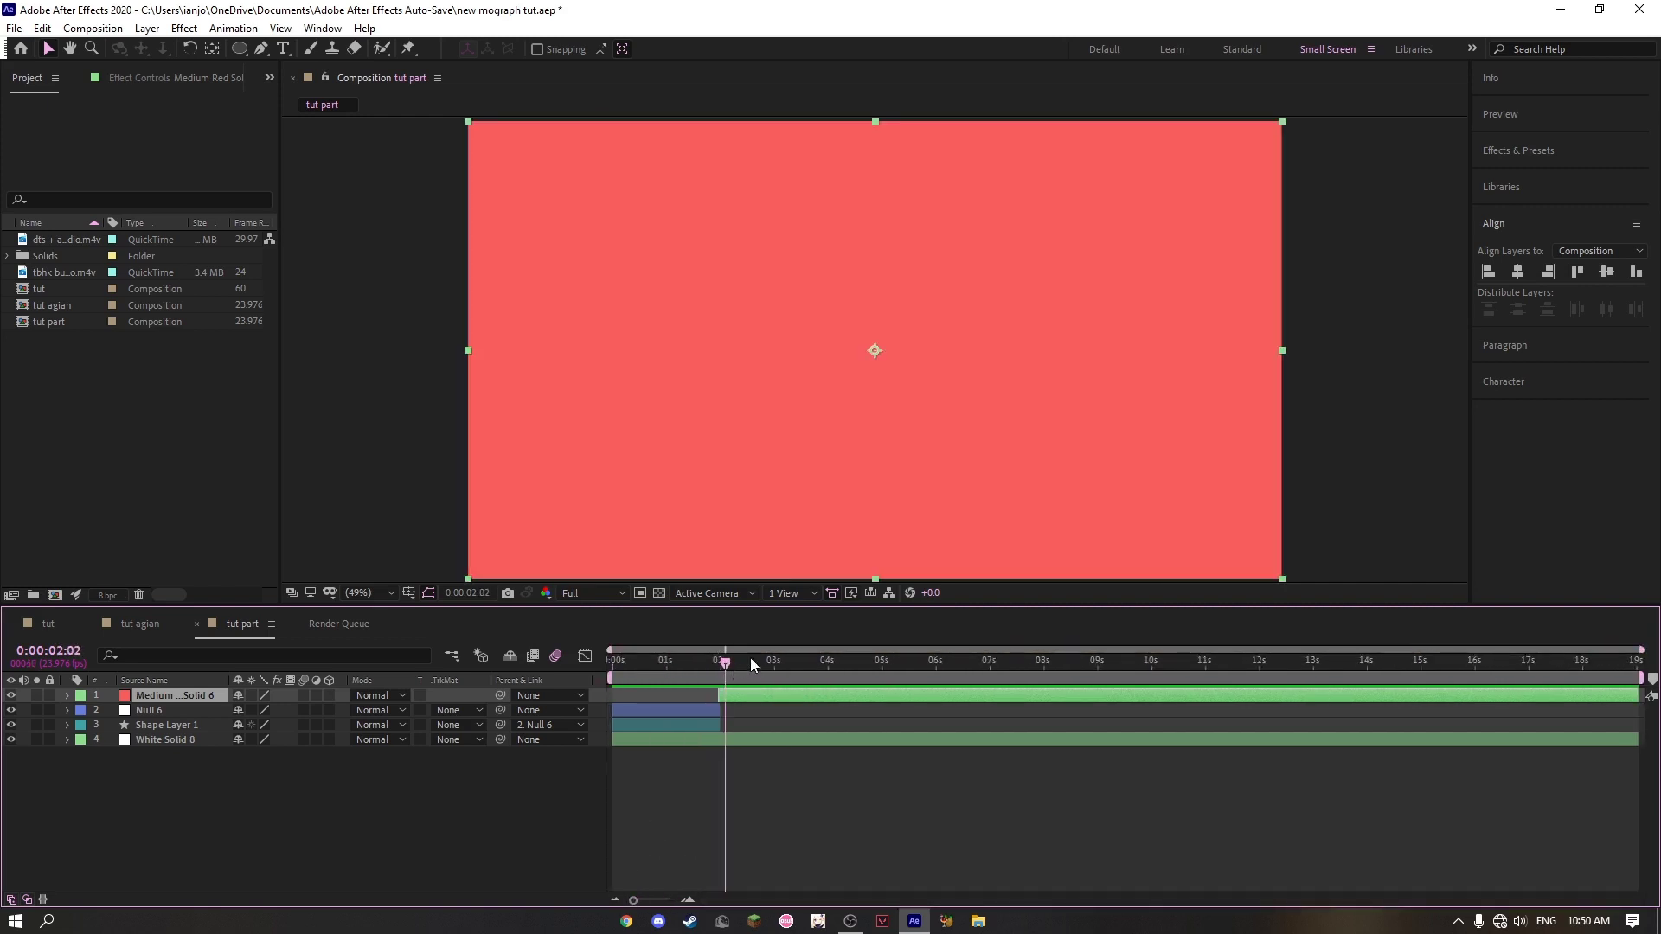
Step: Turn on the proportional grid and the fine grid overlays in the viewer
click(409, 591)
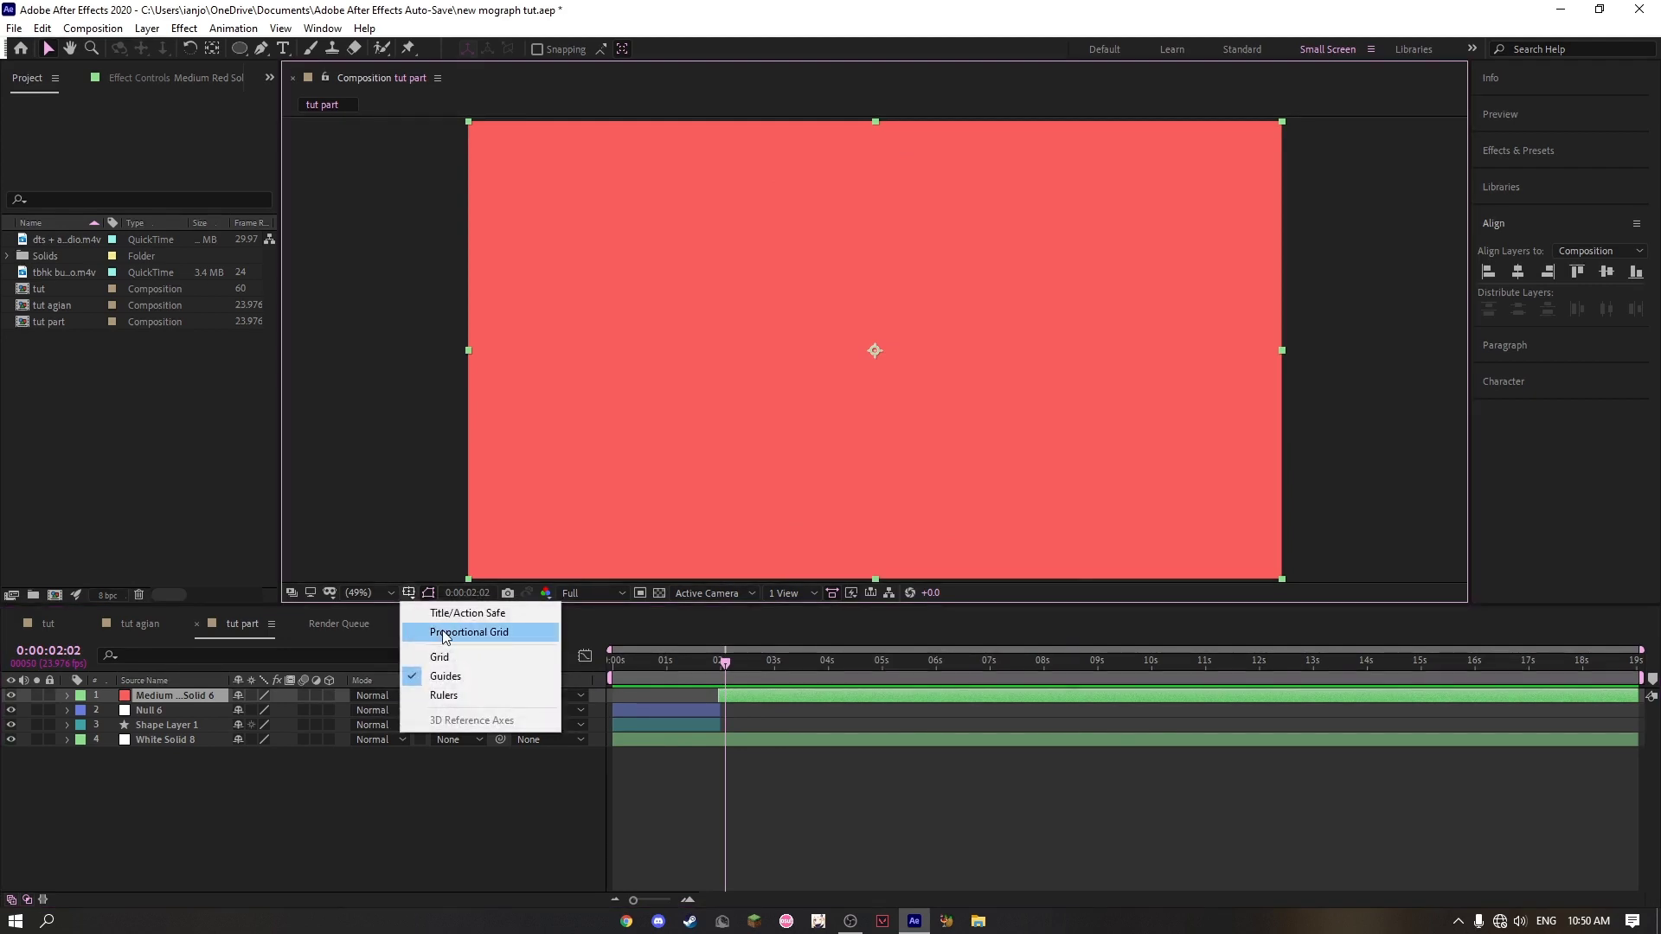
click(461, 632)
click(409, 593)
click(439, 658)
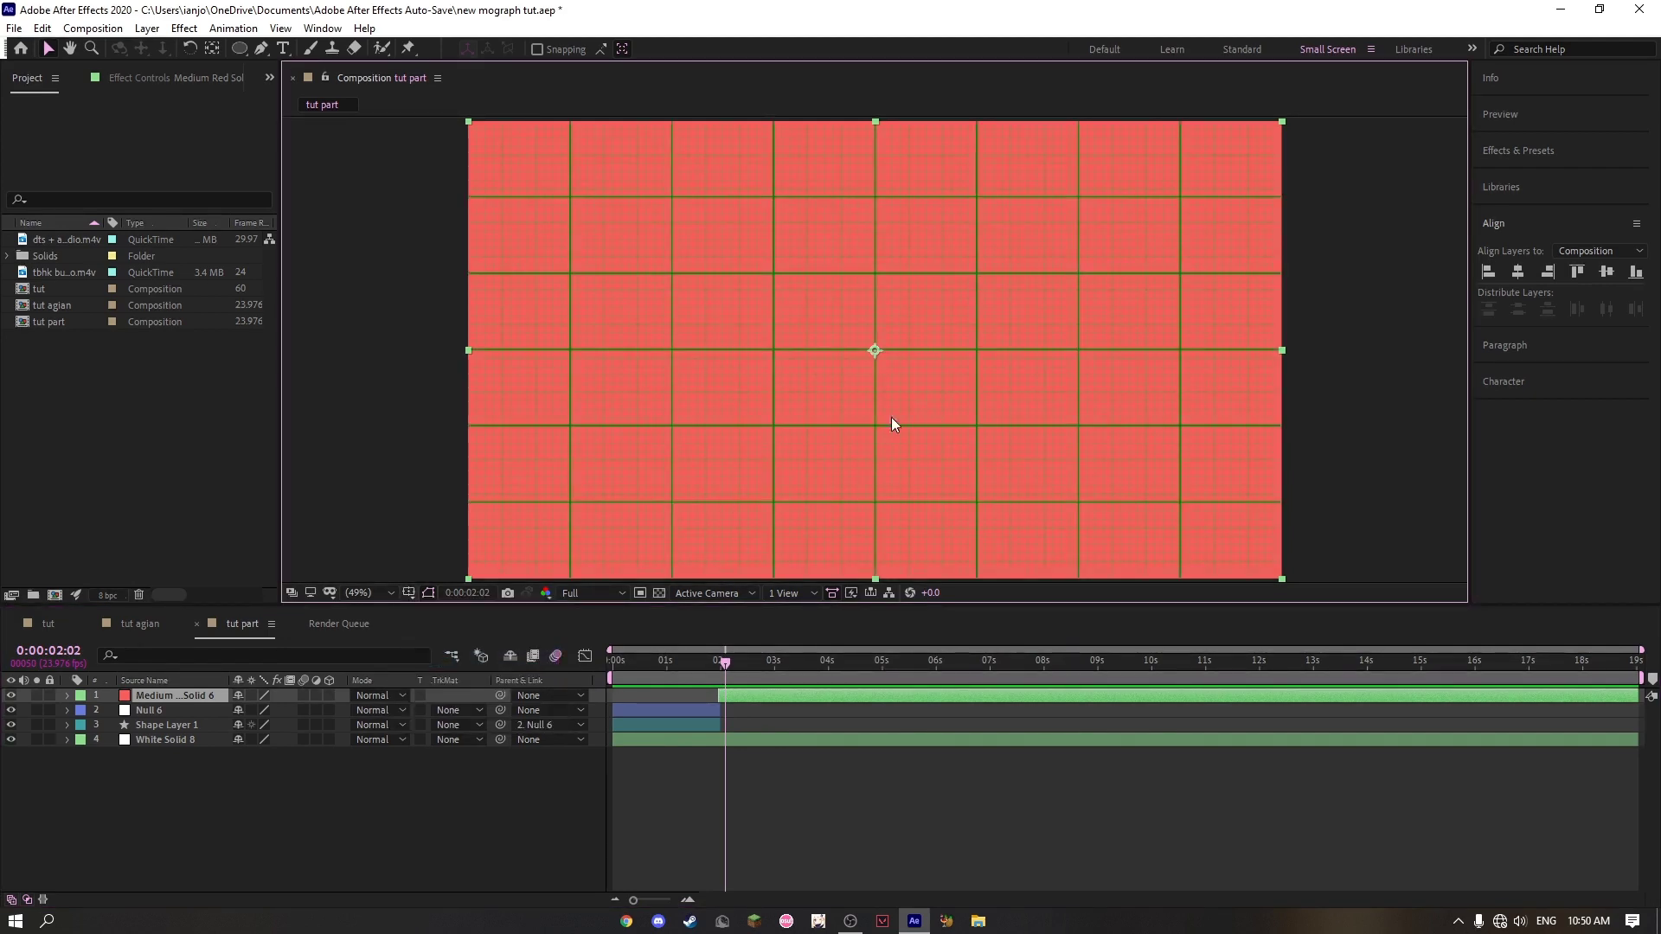
Step: Draw a centred circular Mask 1 on the red solid, redrawing it once
key(y)
drag(775, 445, 980, 256)
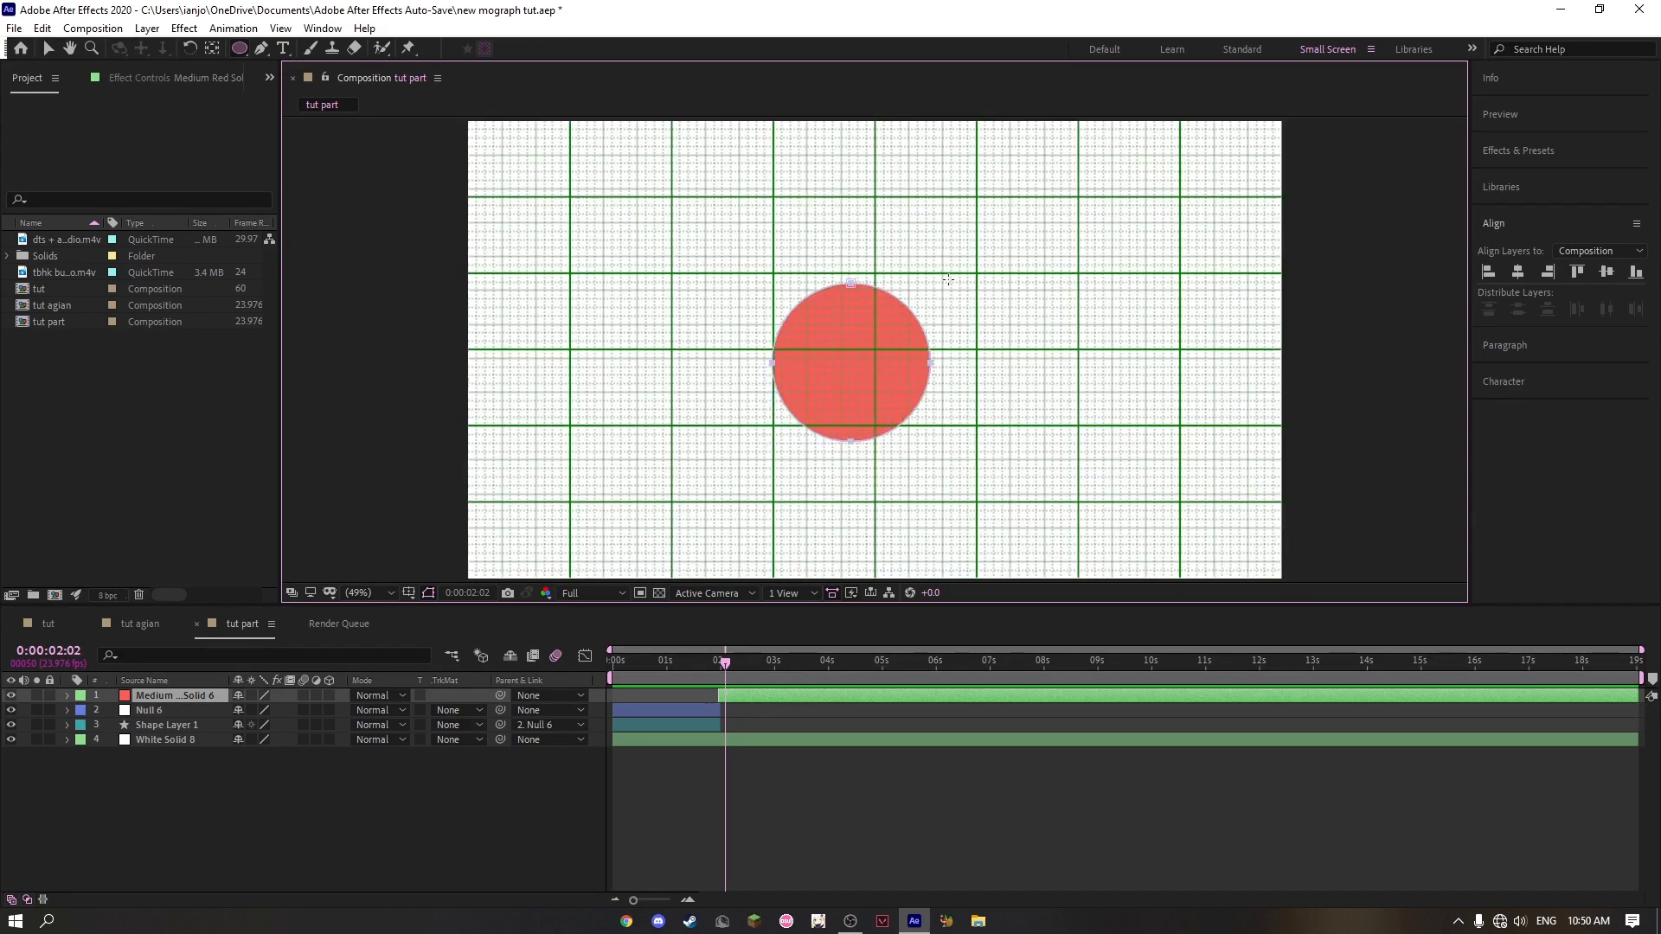
key(m)
key(m)
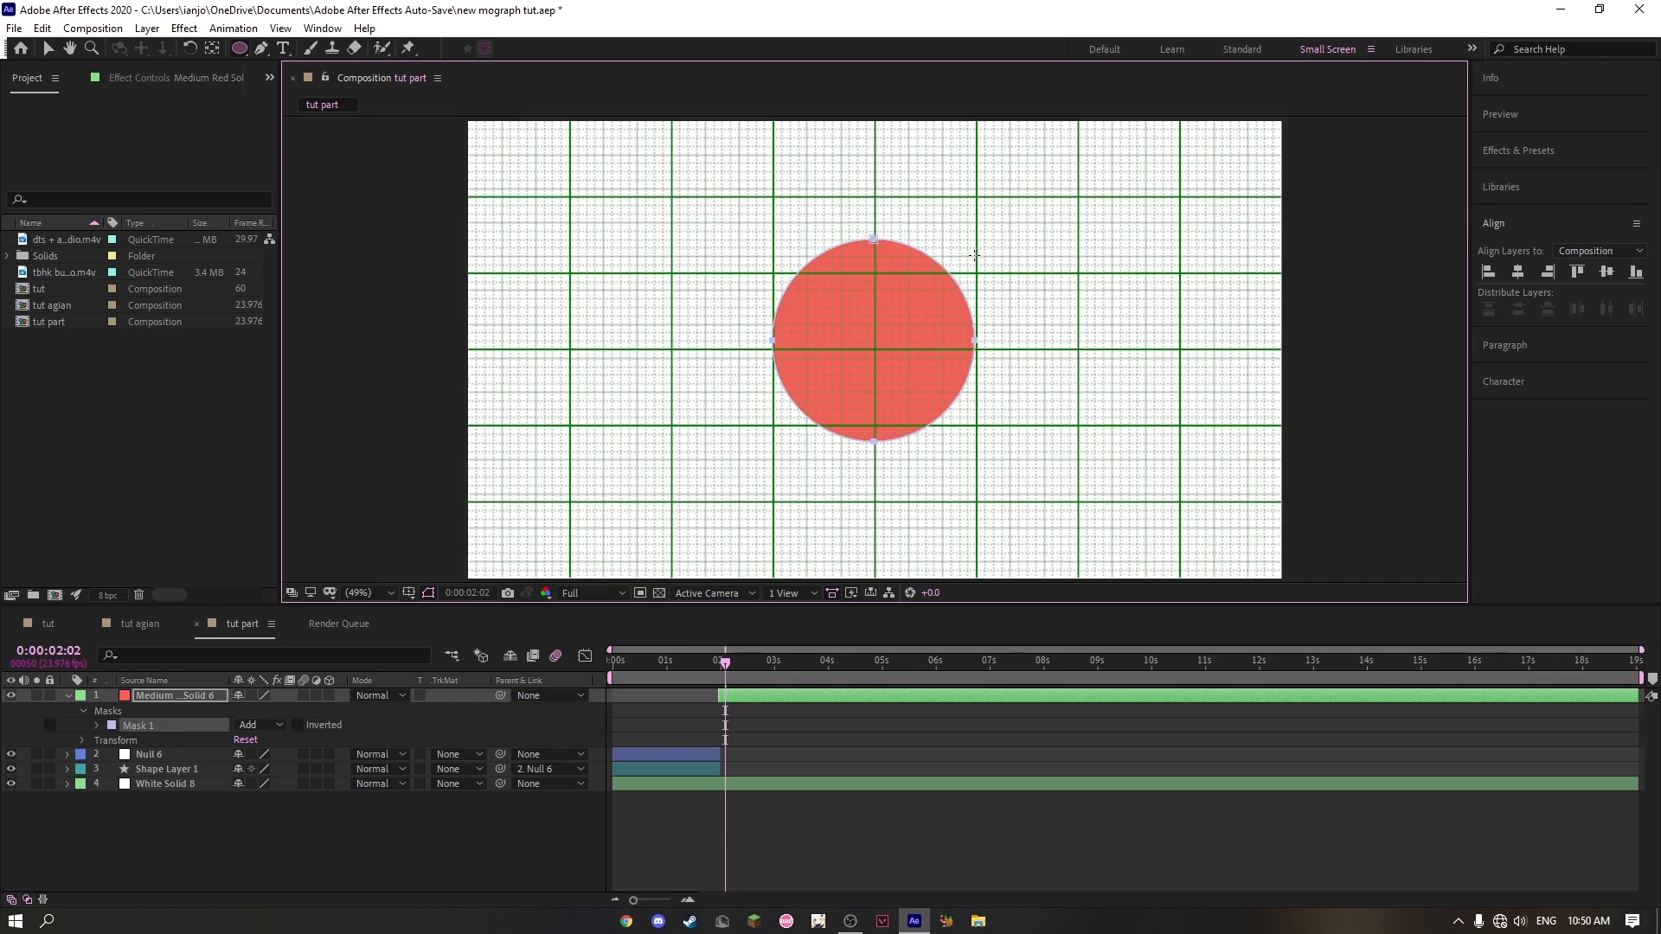
drag(982, 259, 985, 252)
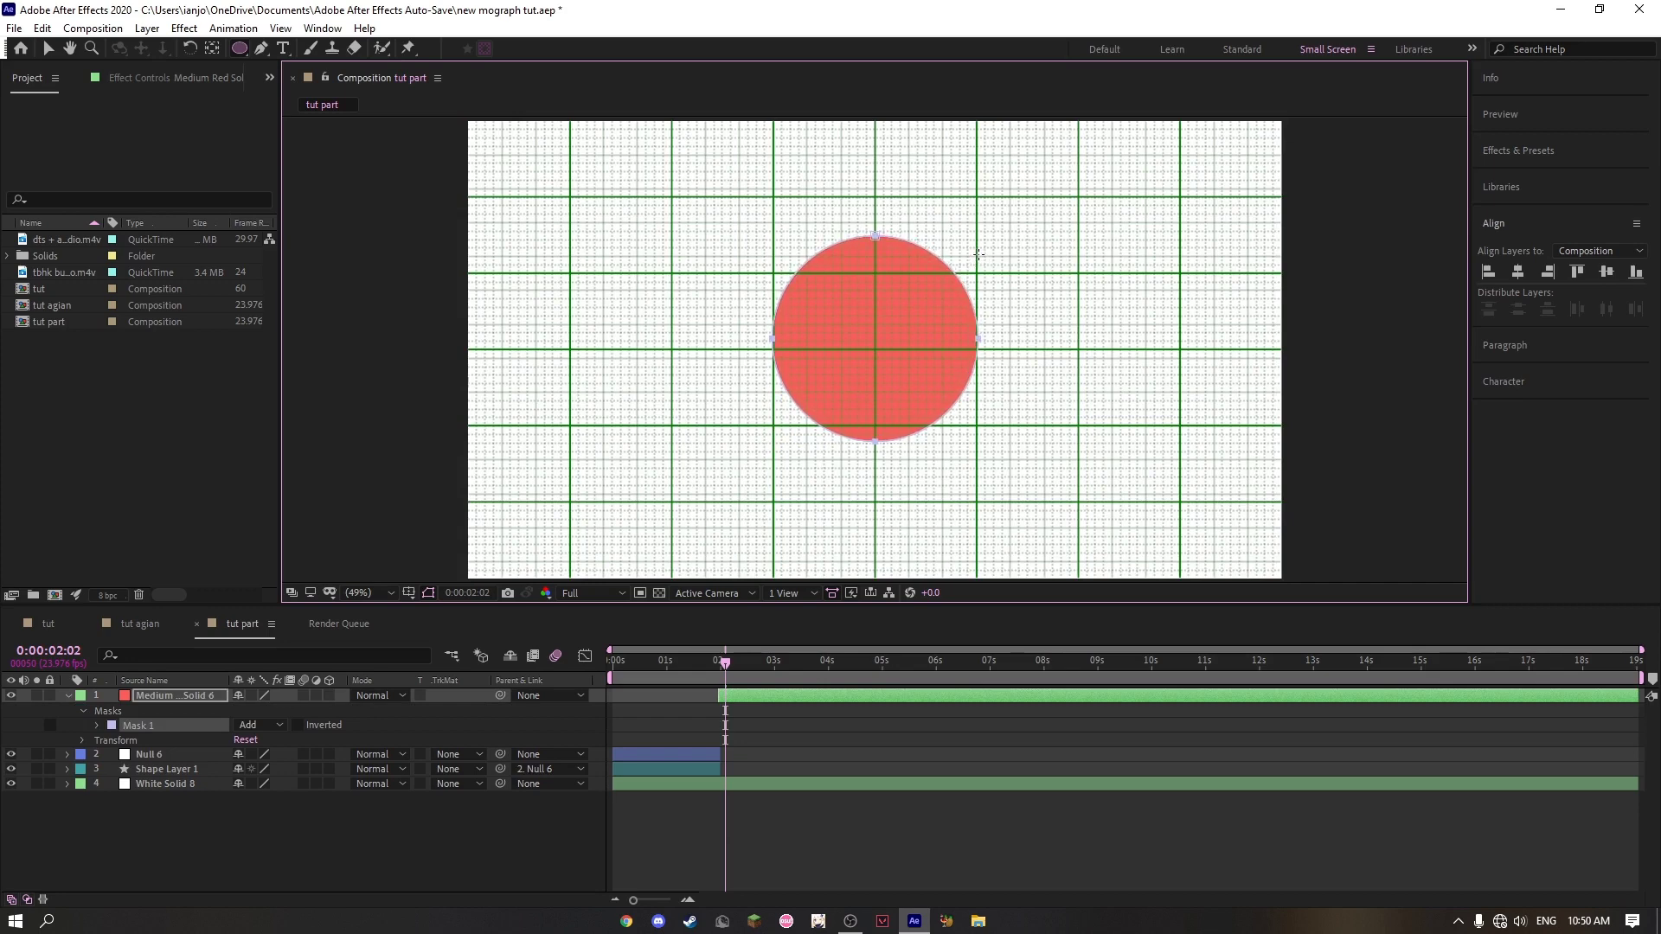
key(Delete)
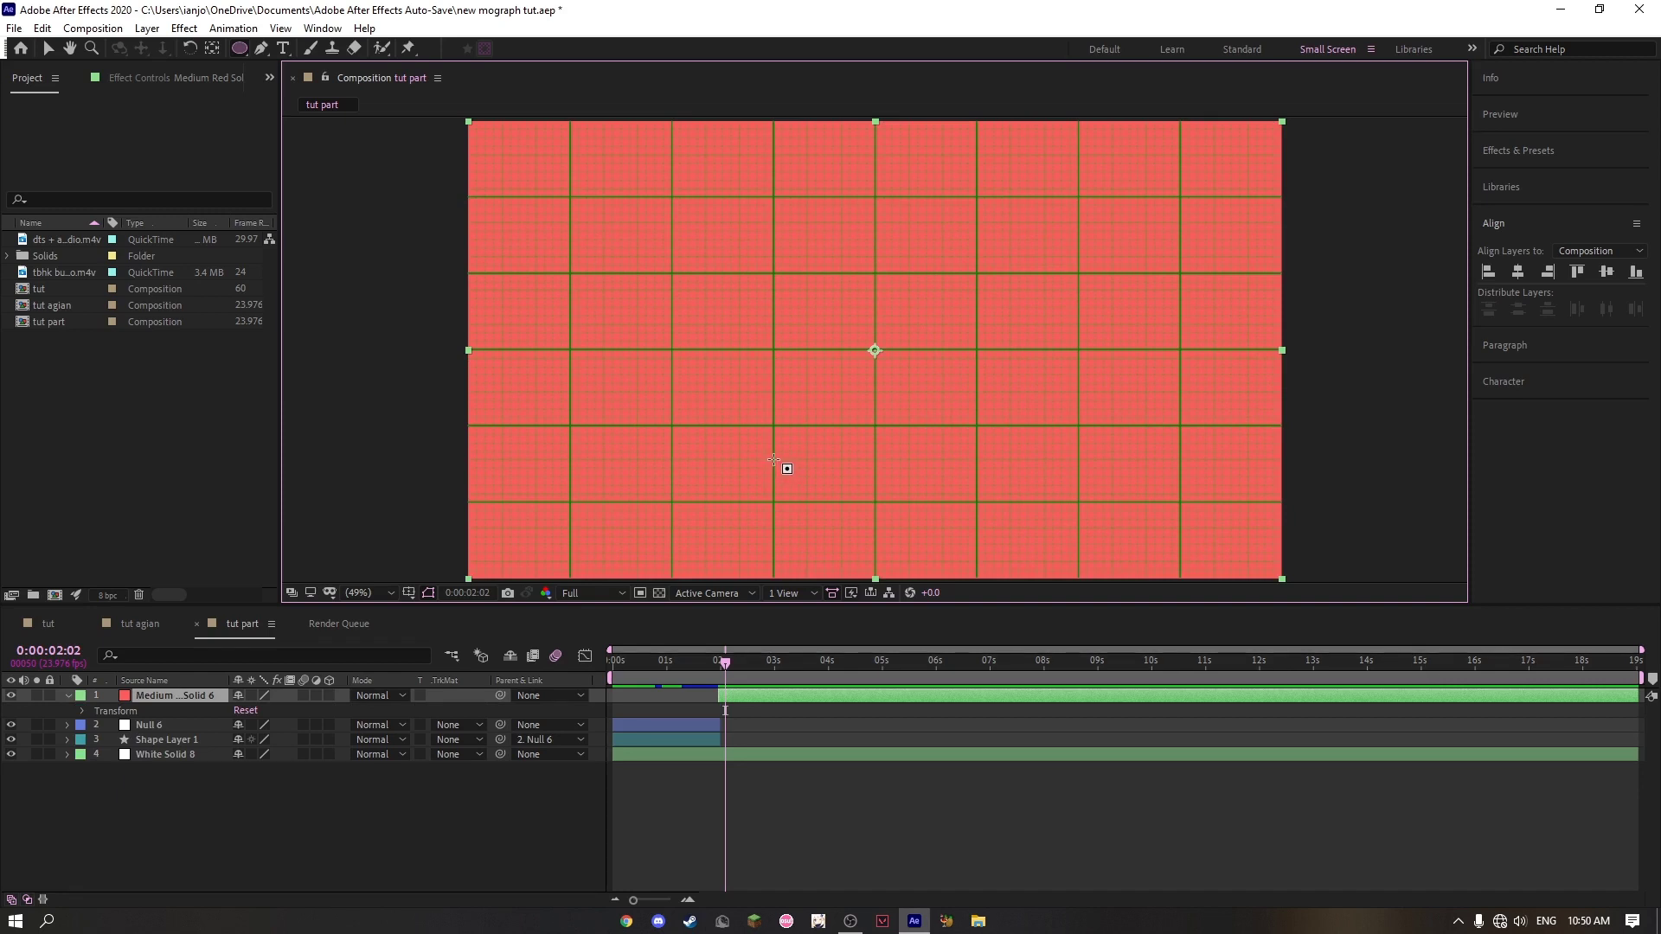
drag(774, 463, 980, 263)
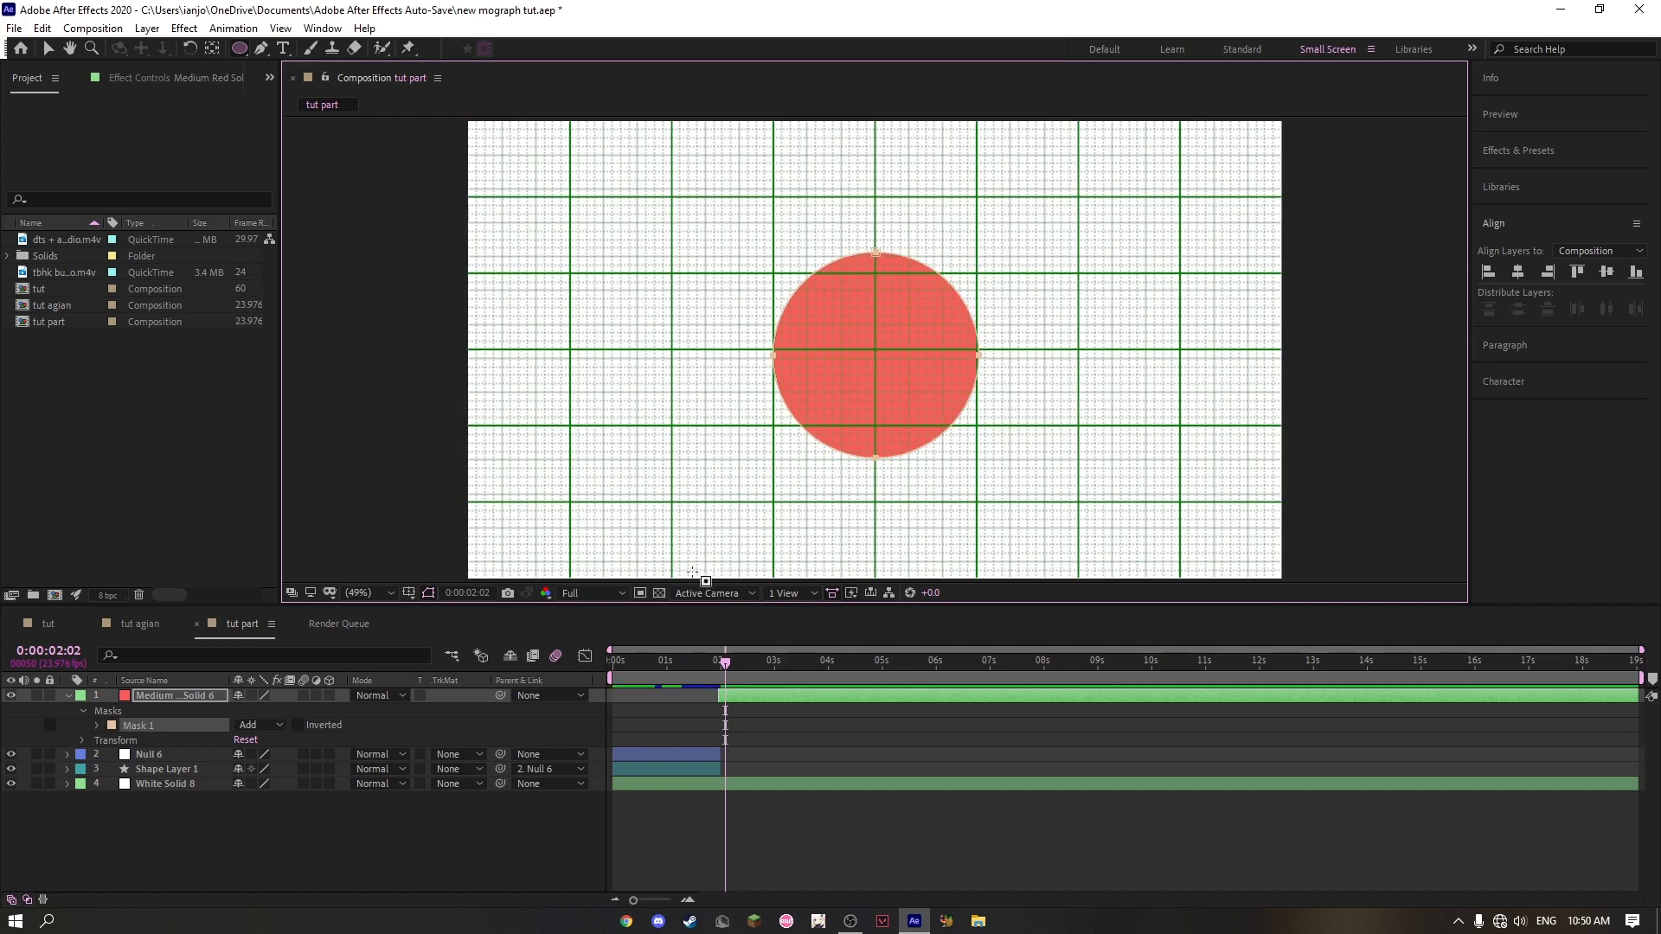
Step: Turn off the proportional grid and the fine grid overlays
click(412, 595)
click(467, 632)
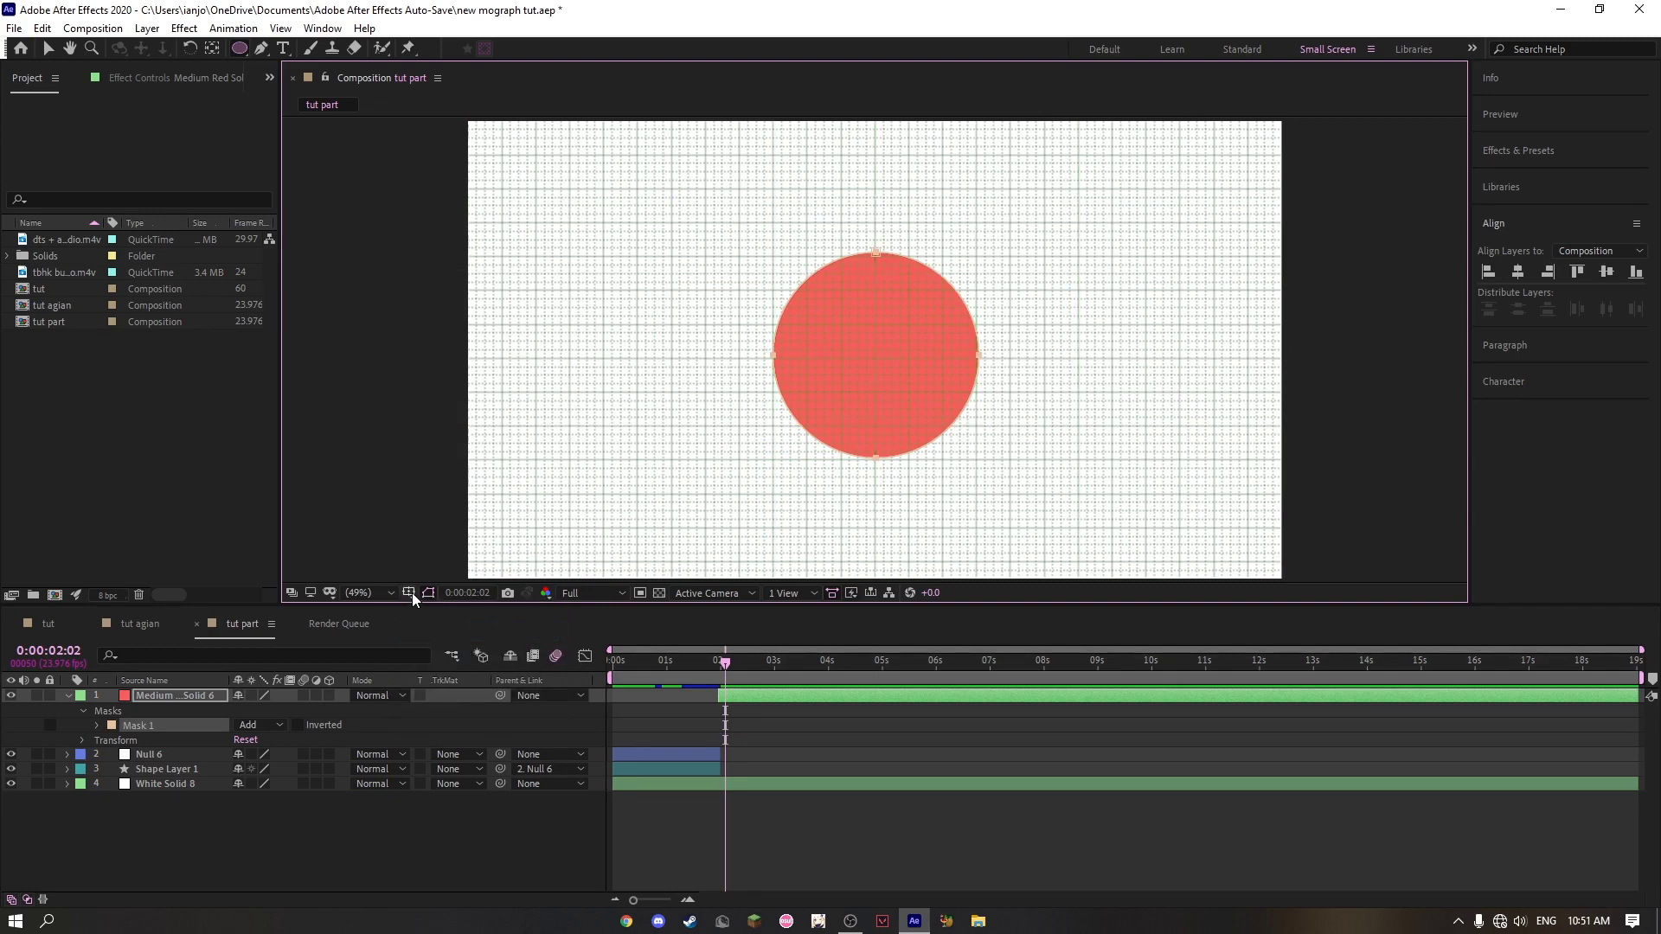
click(411, 594)
click(438, 657)
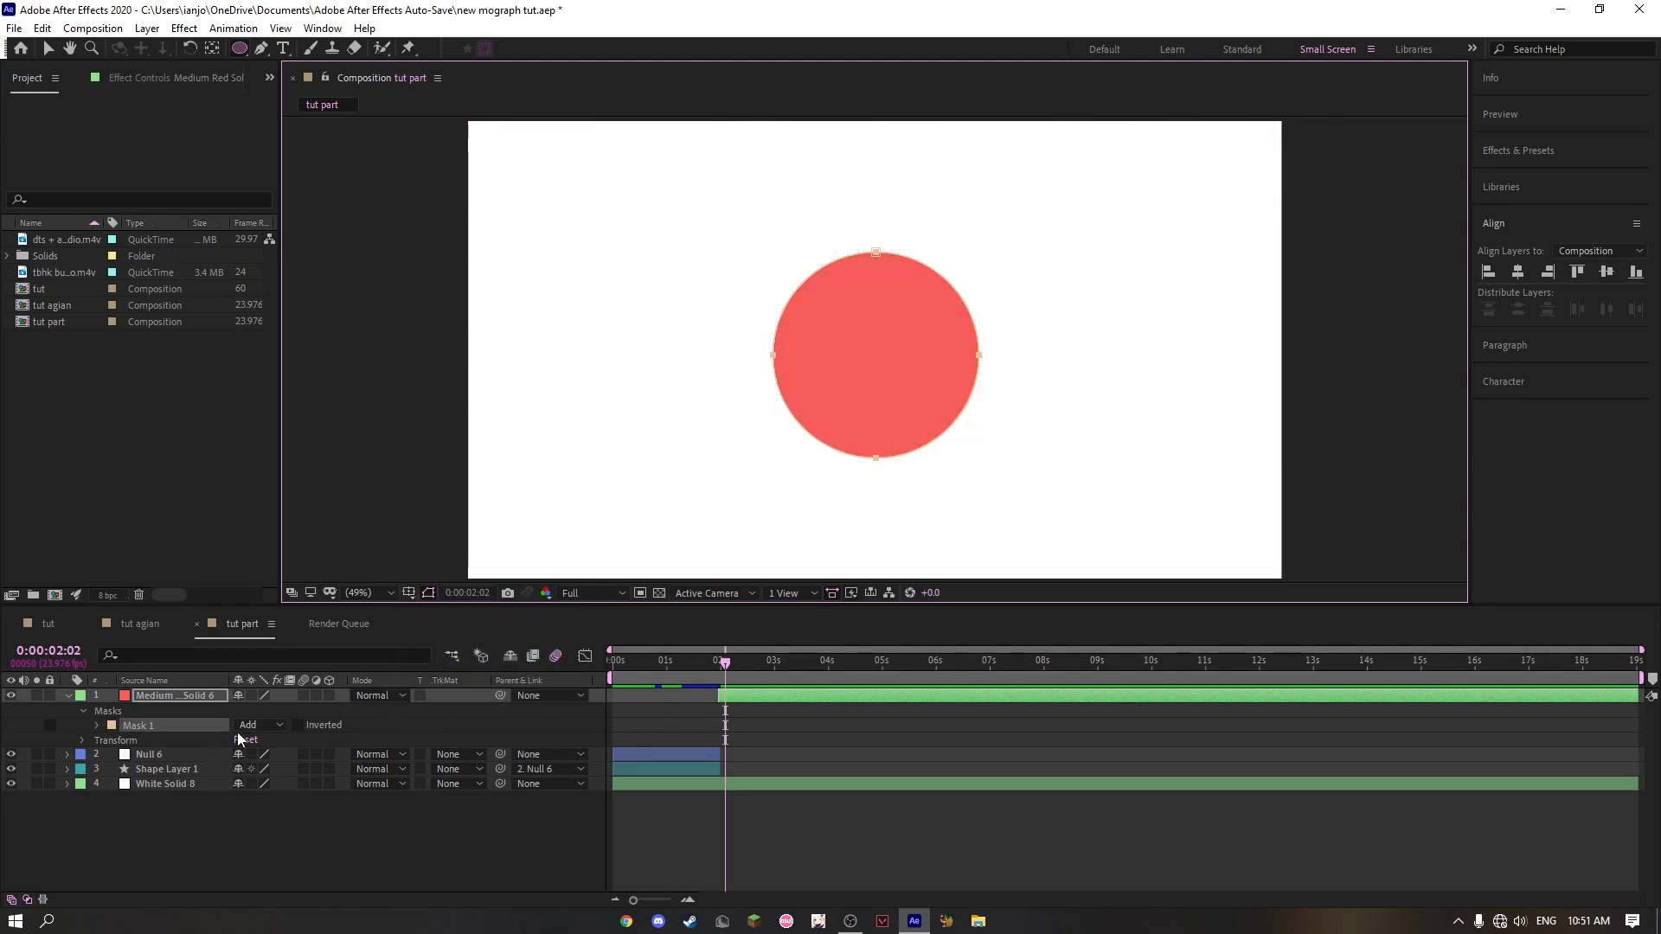
Step: Invert Mask 1 and keyframe its Mask Expansion at -258 so the frame is fully red
click(297, 725)
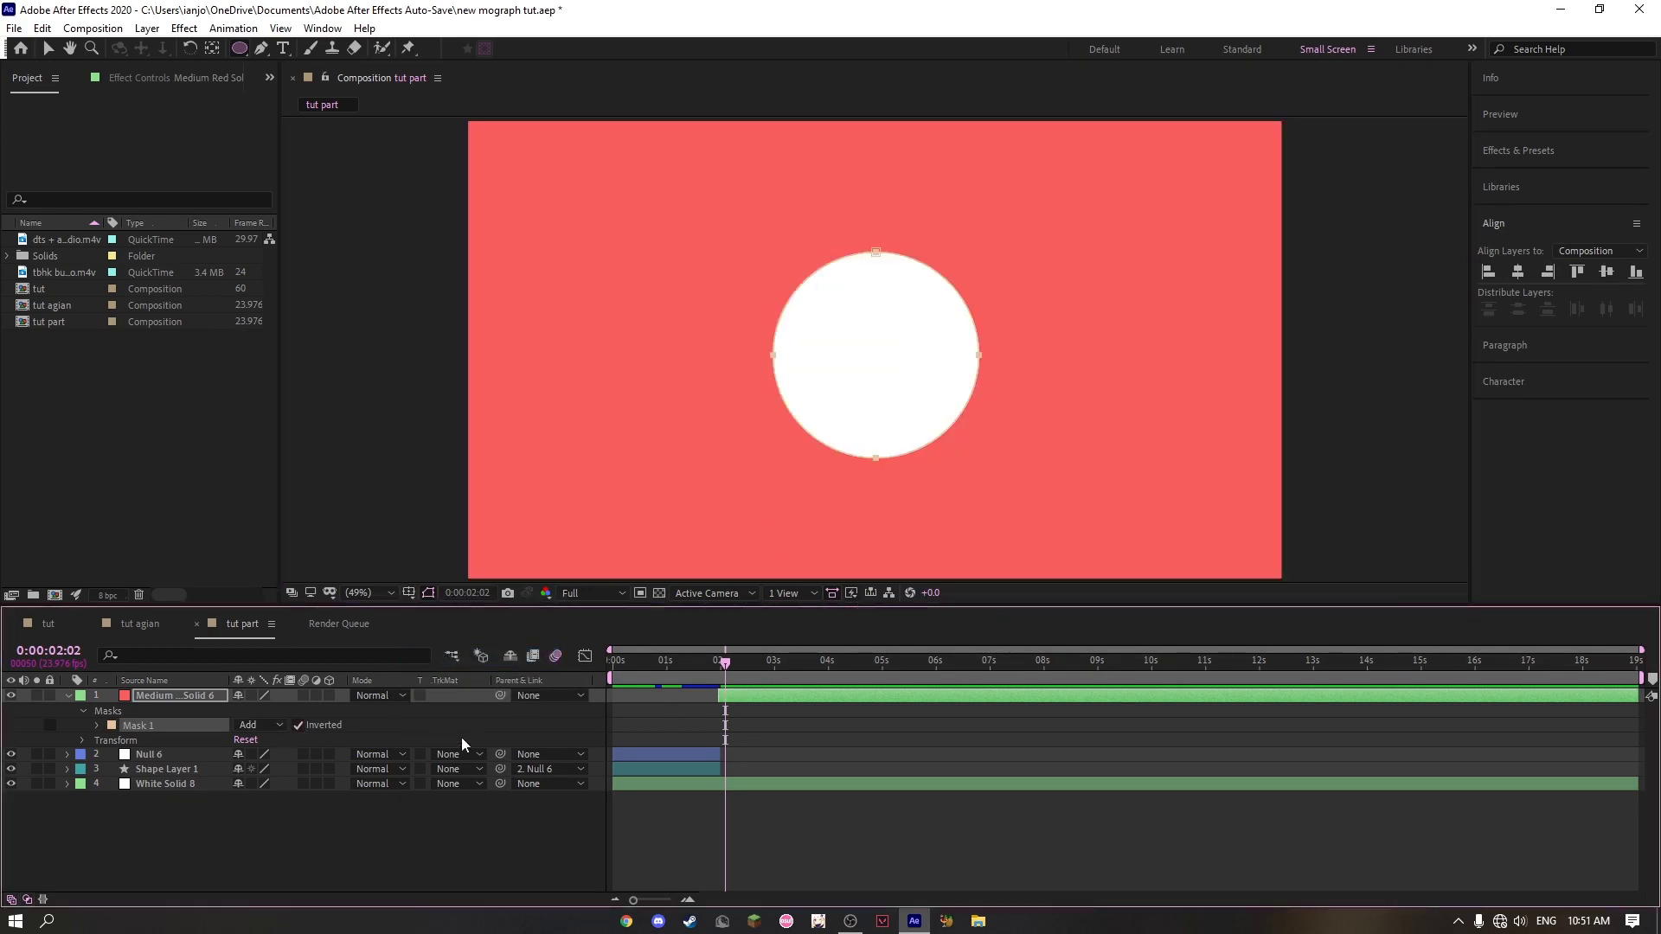
click(94, 726)
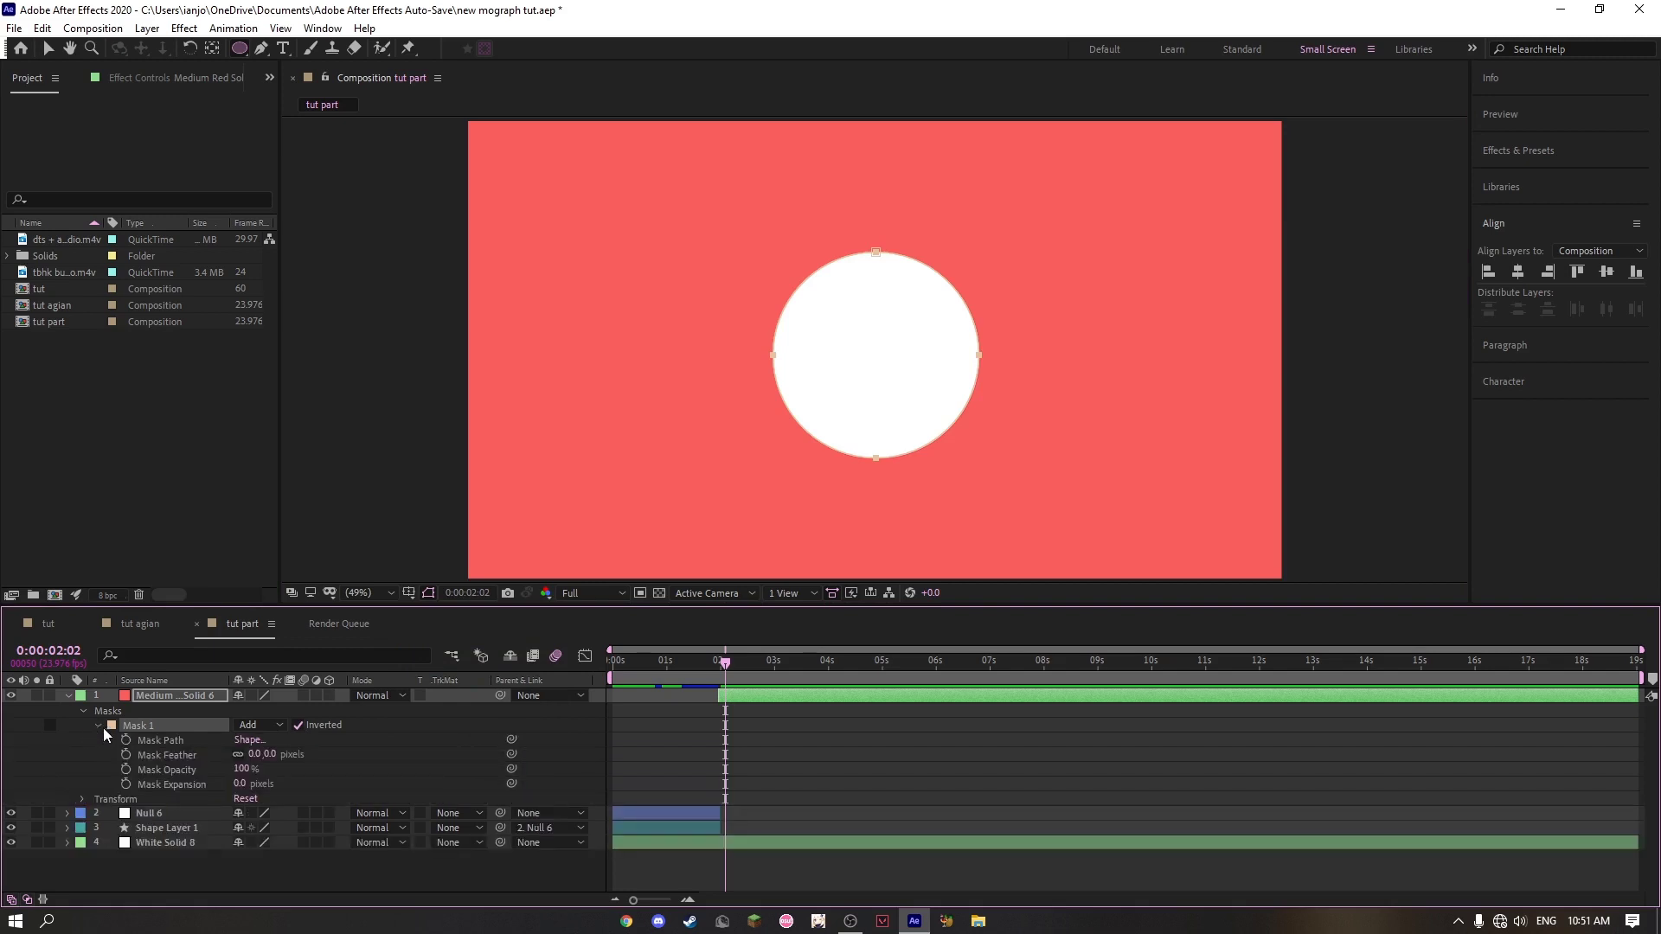
click(125, 784)
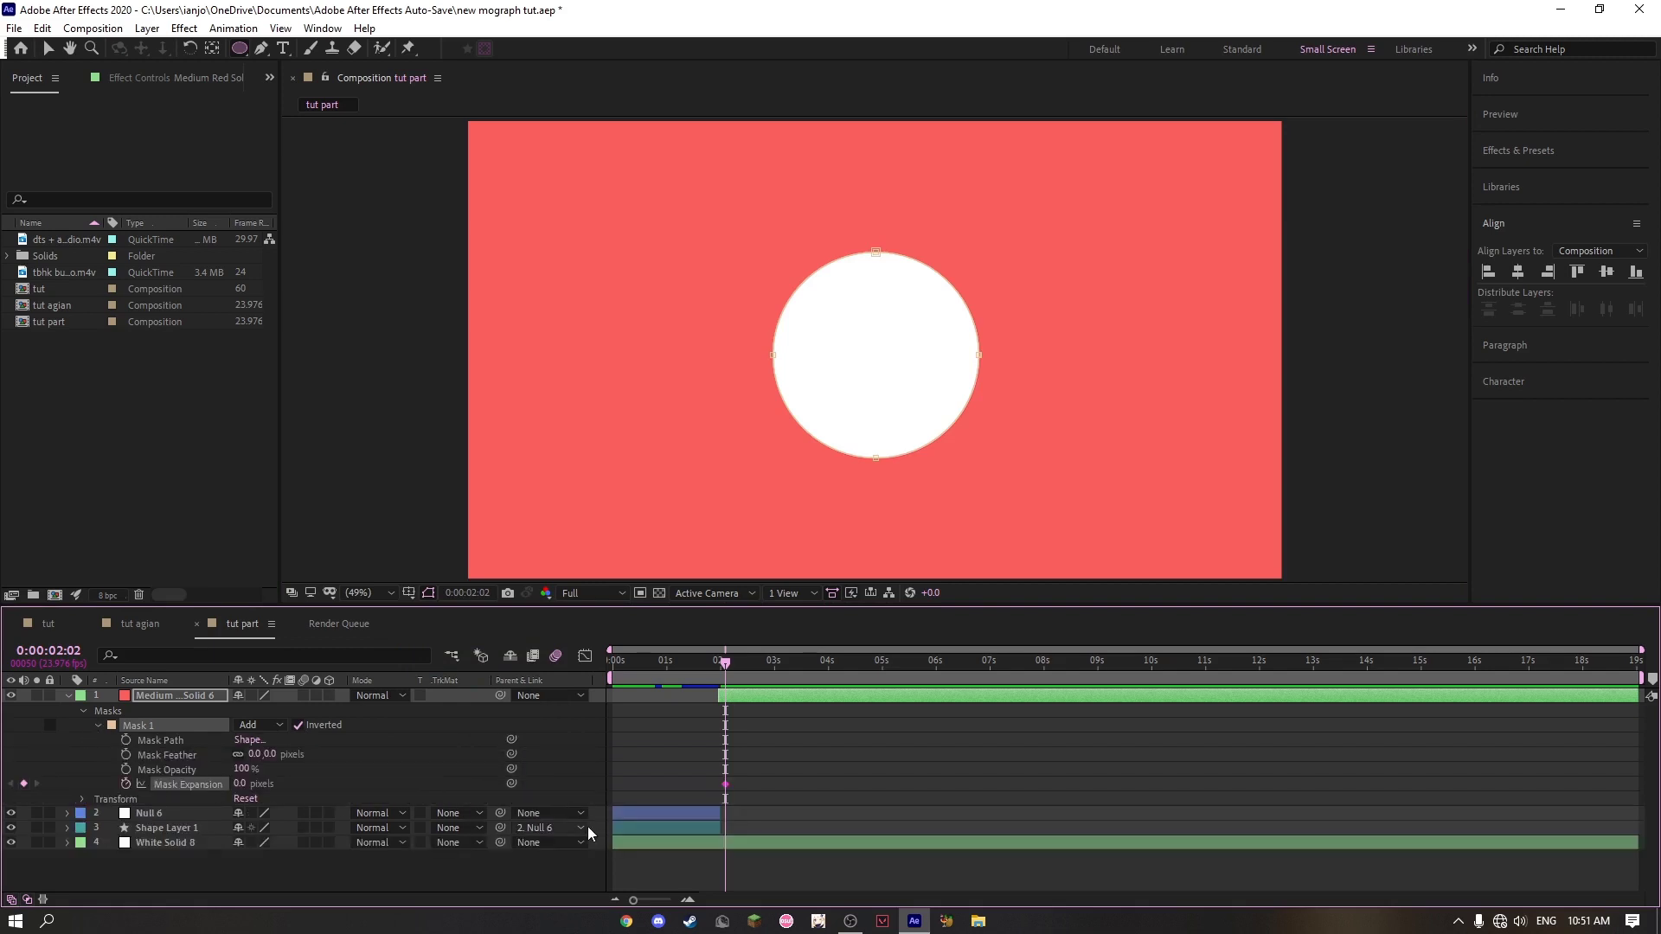
key(u)
drag(254, 725, 208, 725)
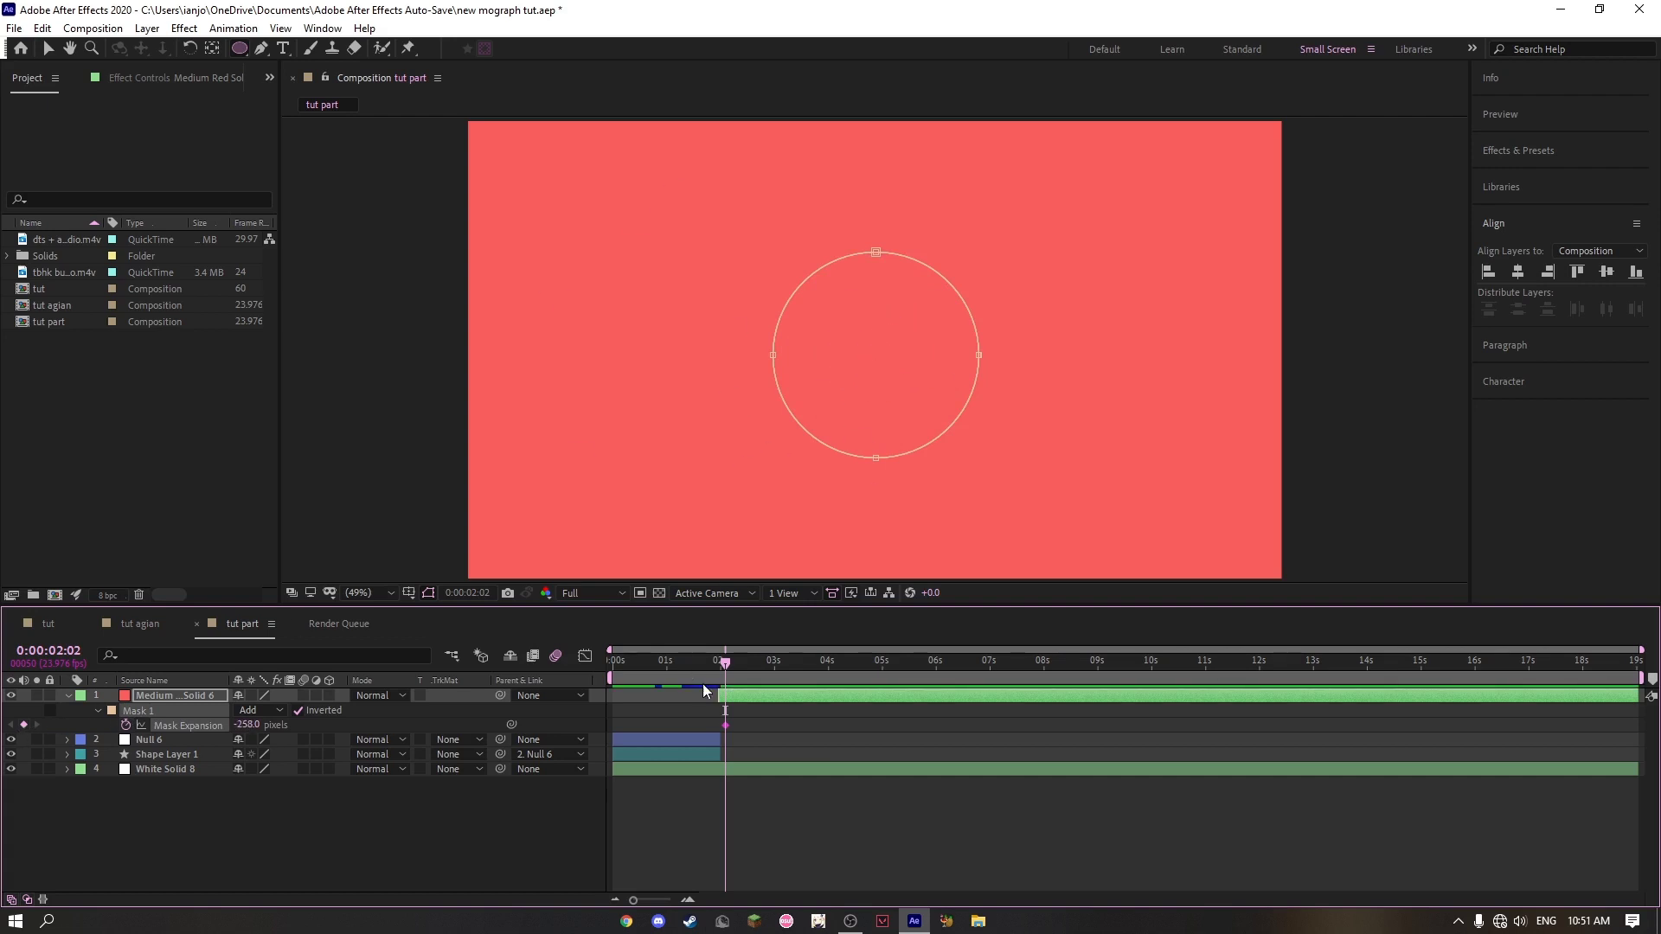
Step: At 3 seconds, set Mask Expansion to 1032 so the frame turns white
click(720, 724)
click(723, 725)
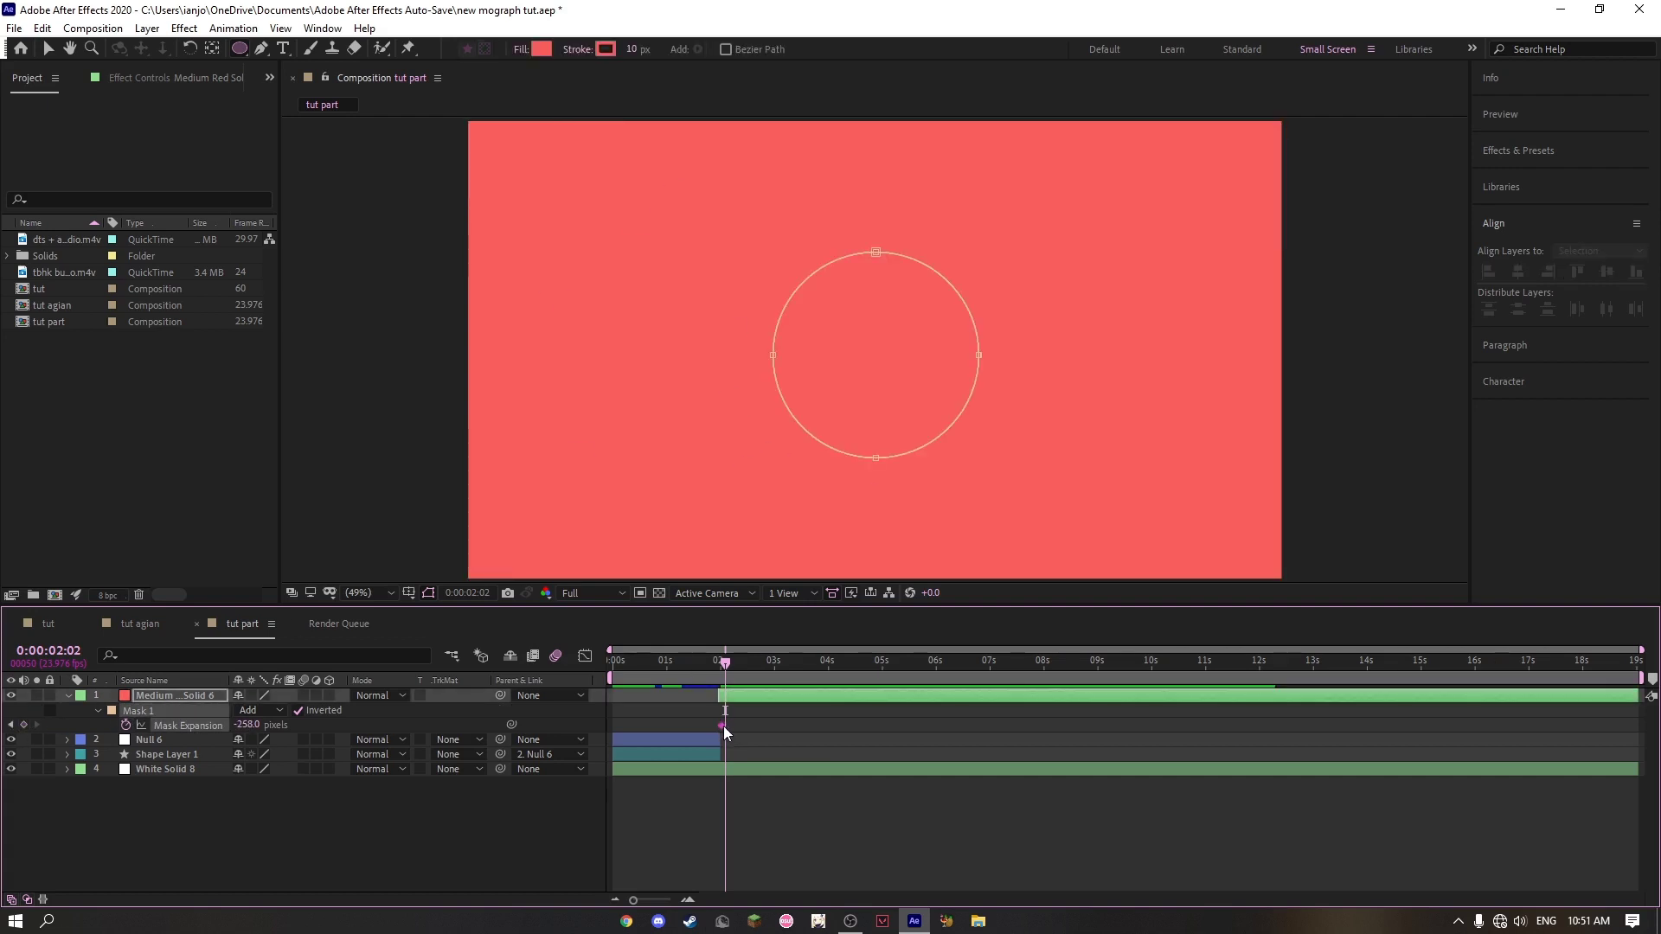
scroll(726, 843, up, 3)
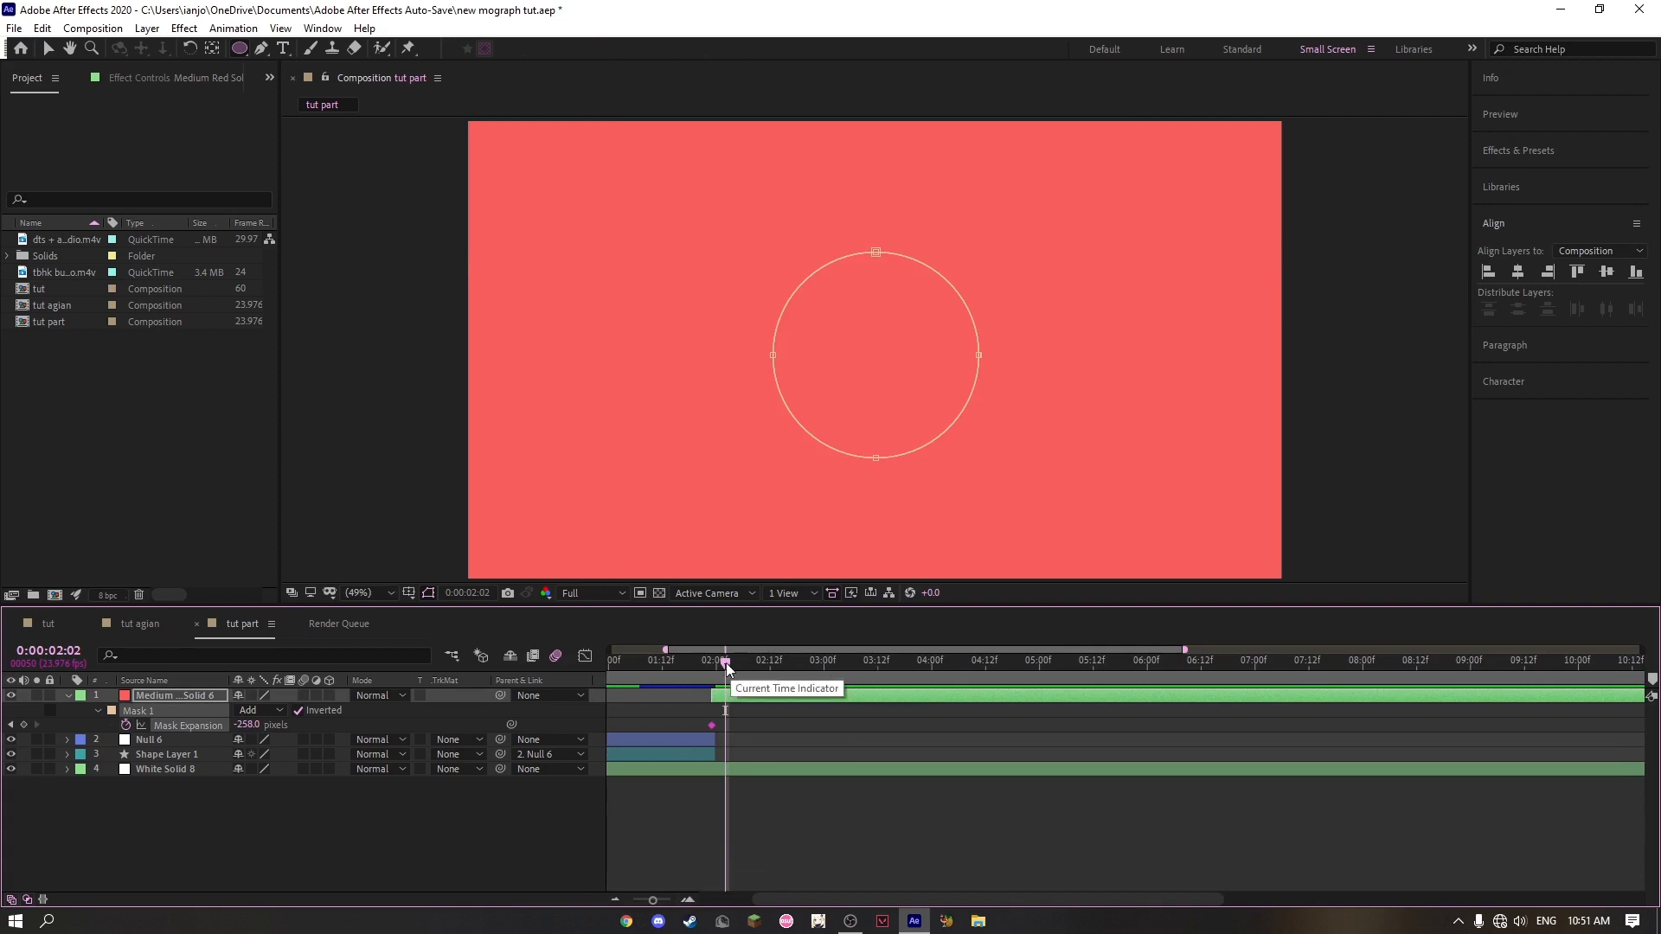
drag(725, 663, 823, 664)
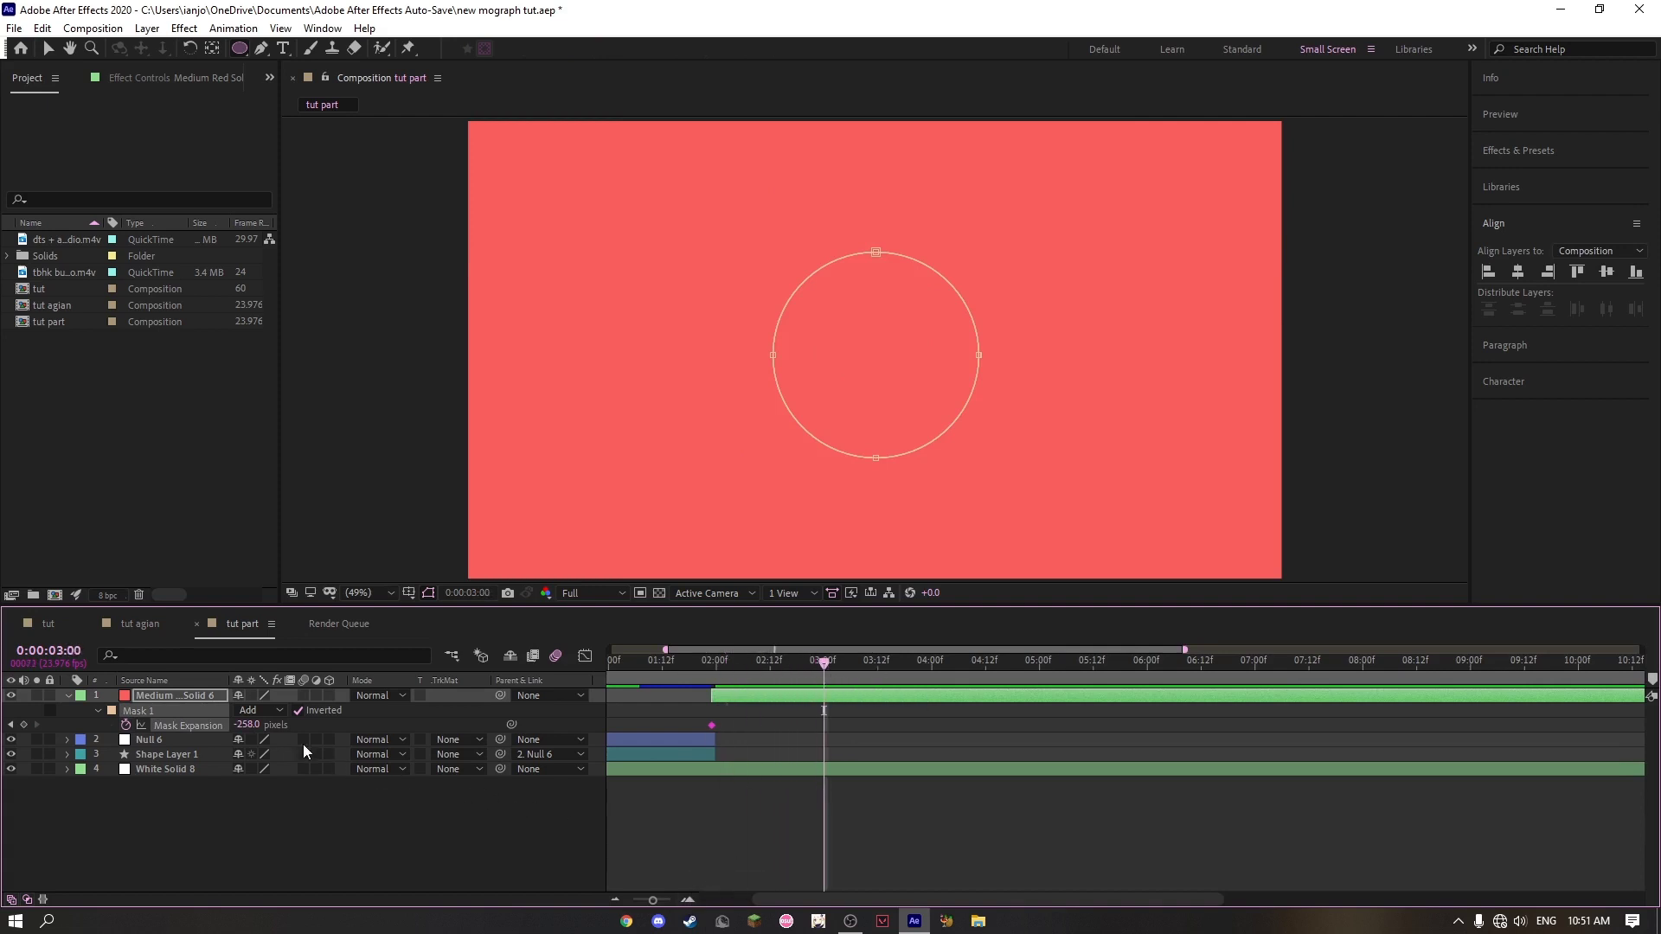
drag(249, 724, 1191, 684)
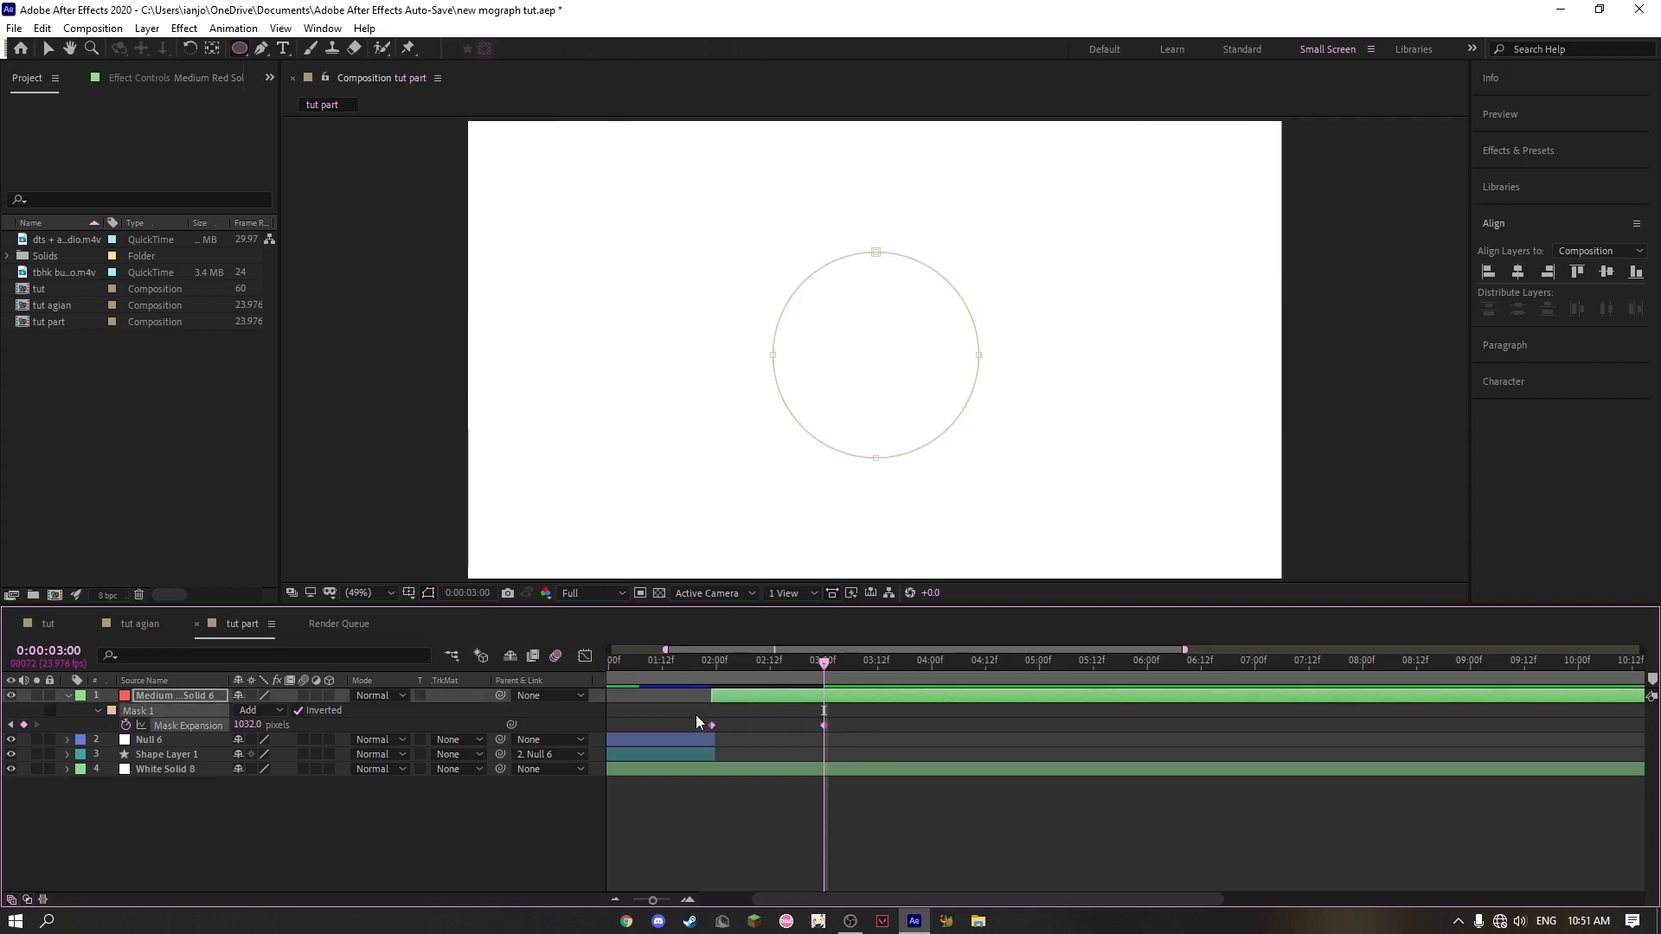
Step: Make the mask expansion start fast and ease out in the Graph Editor
click(583, 654)
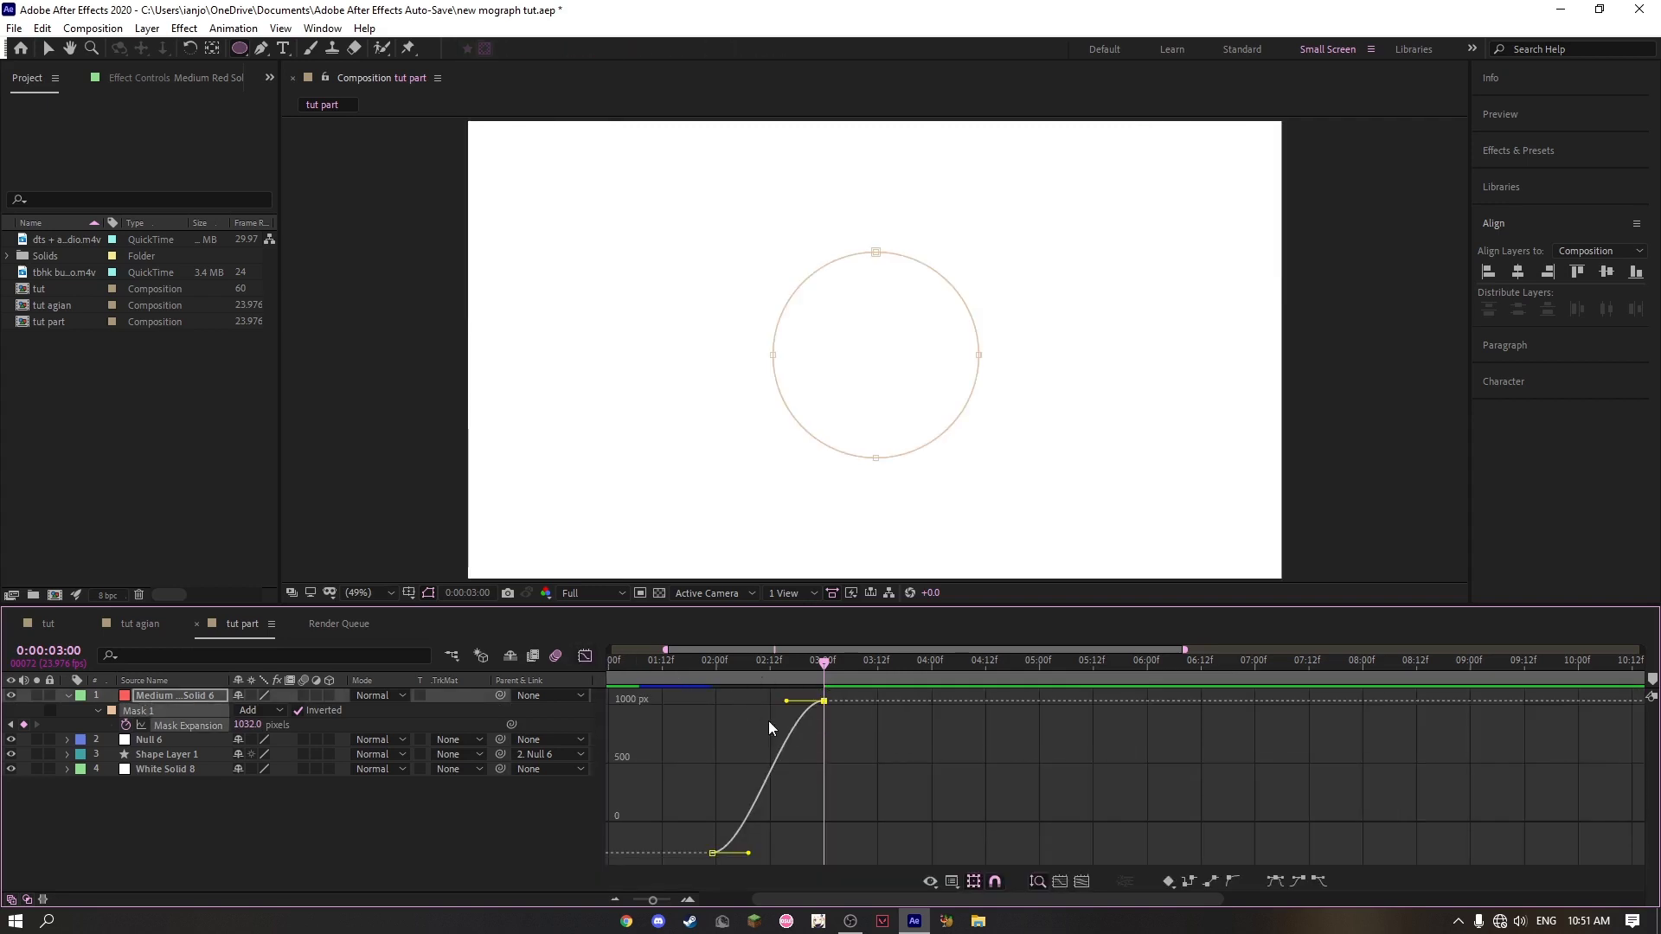
drag(748, 851, 716, 766)
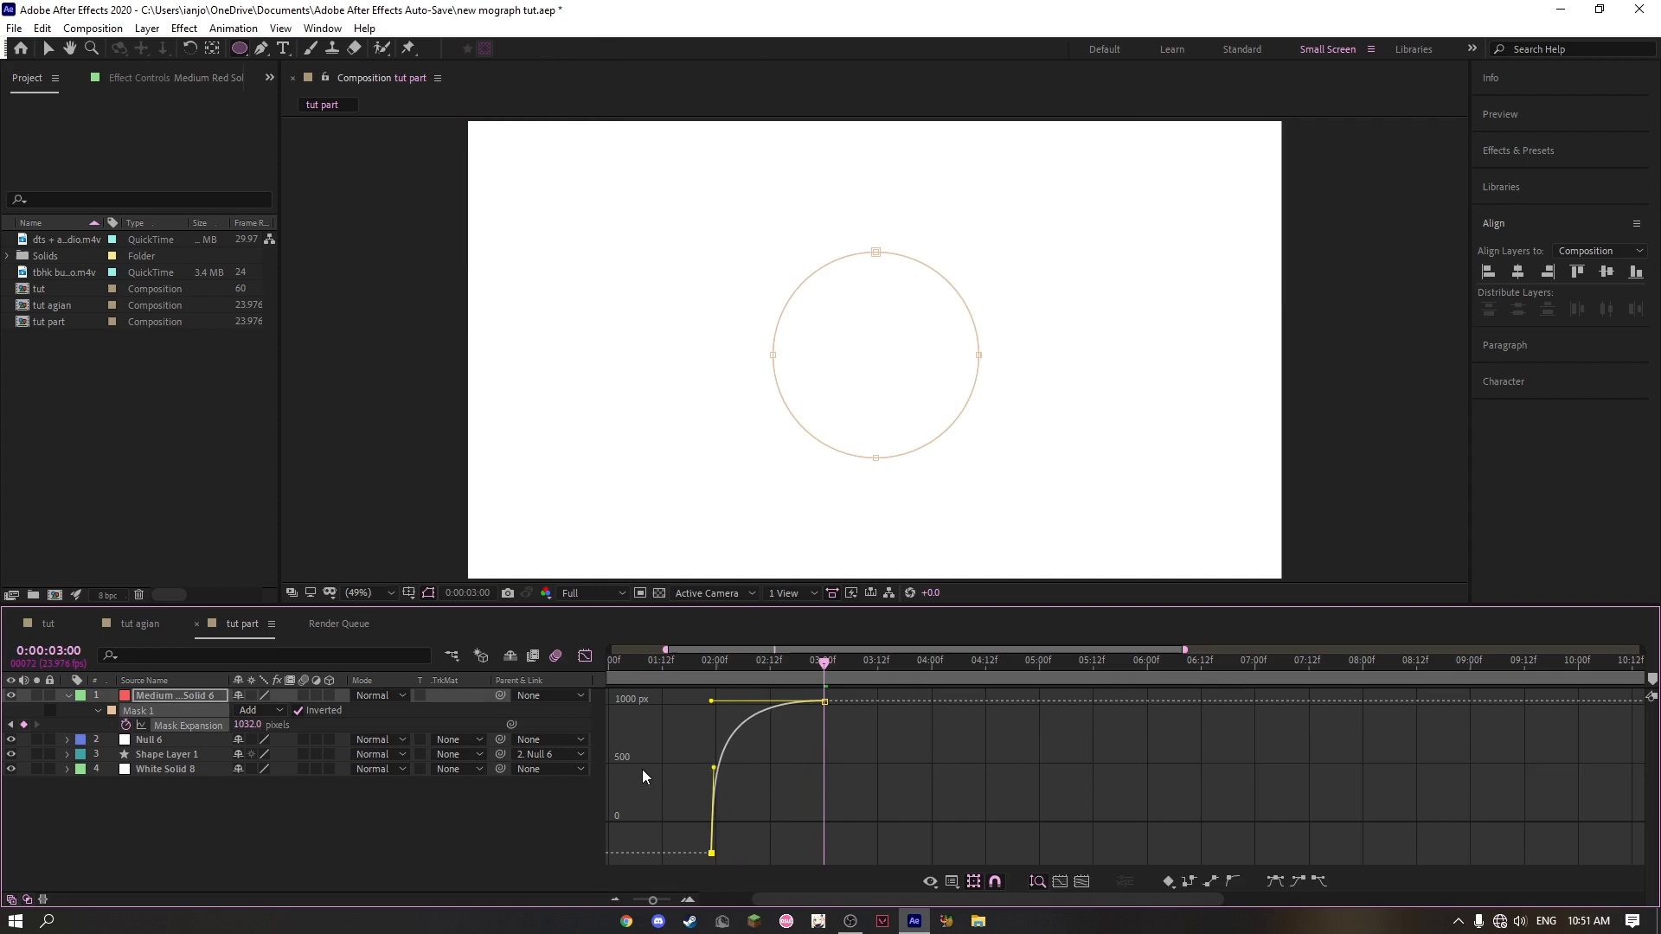
key(shift+F3)
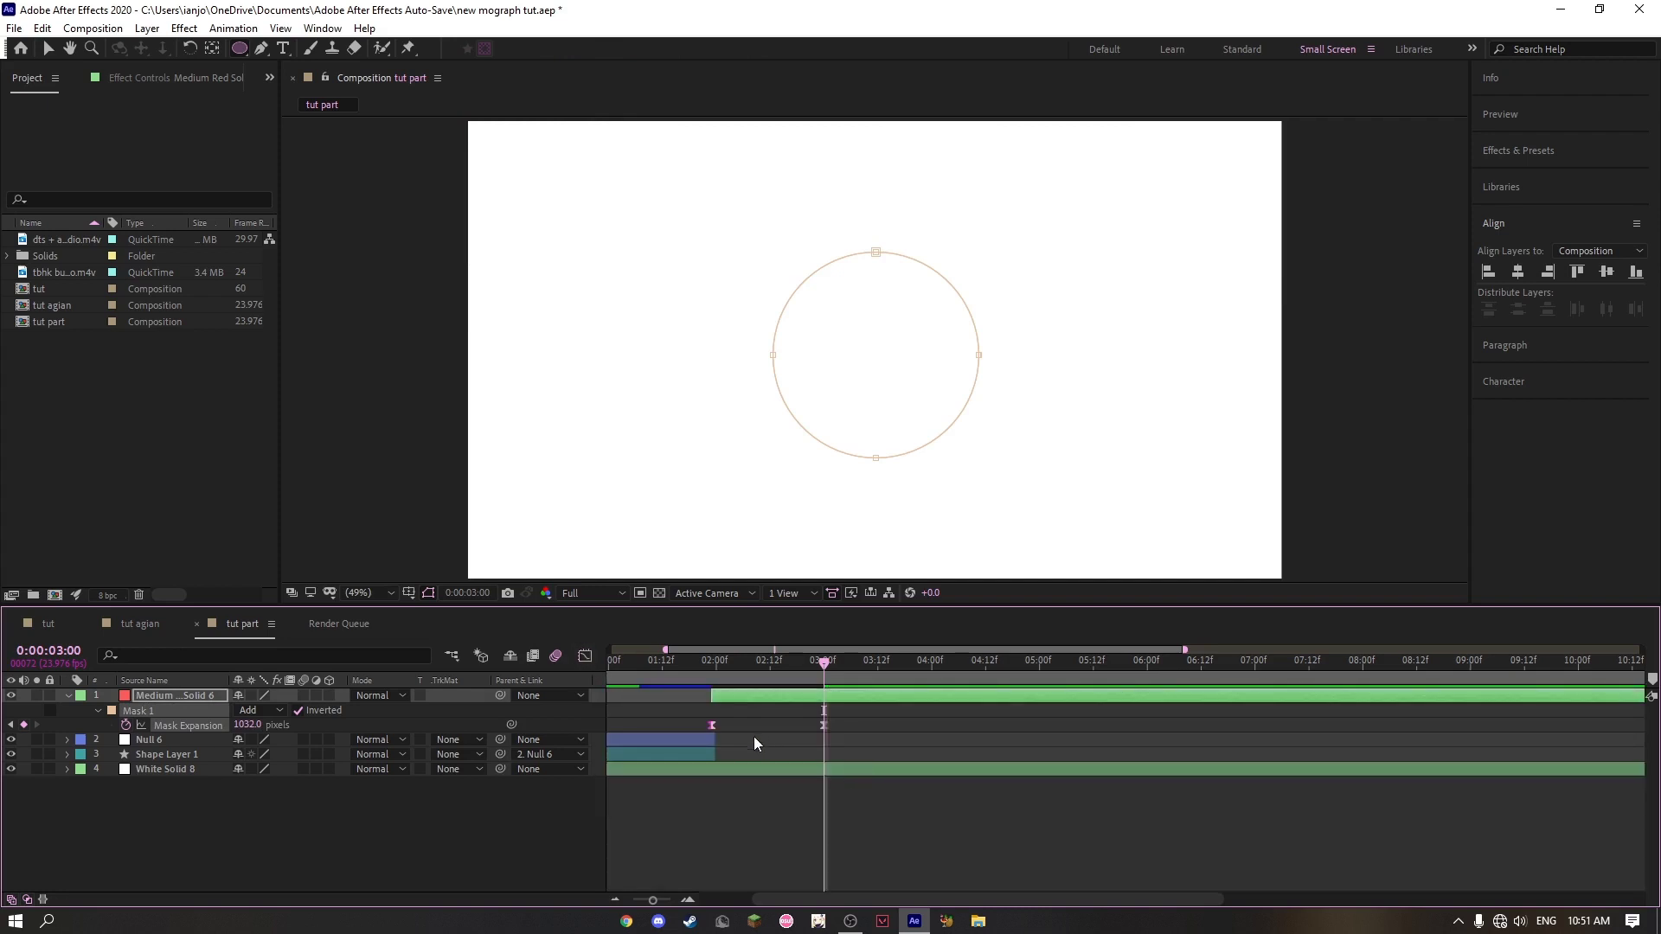
key(u)
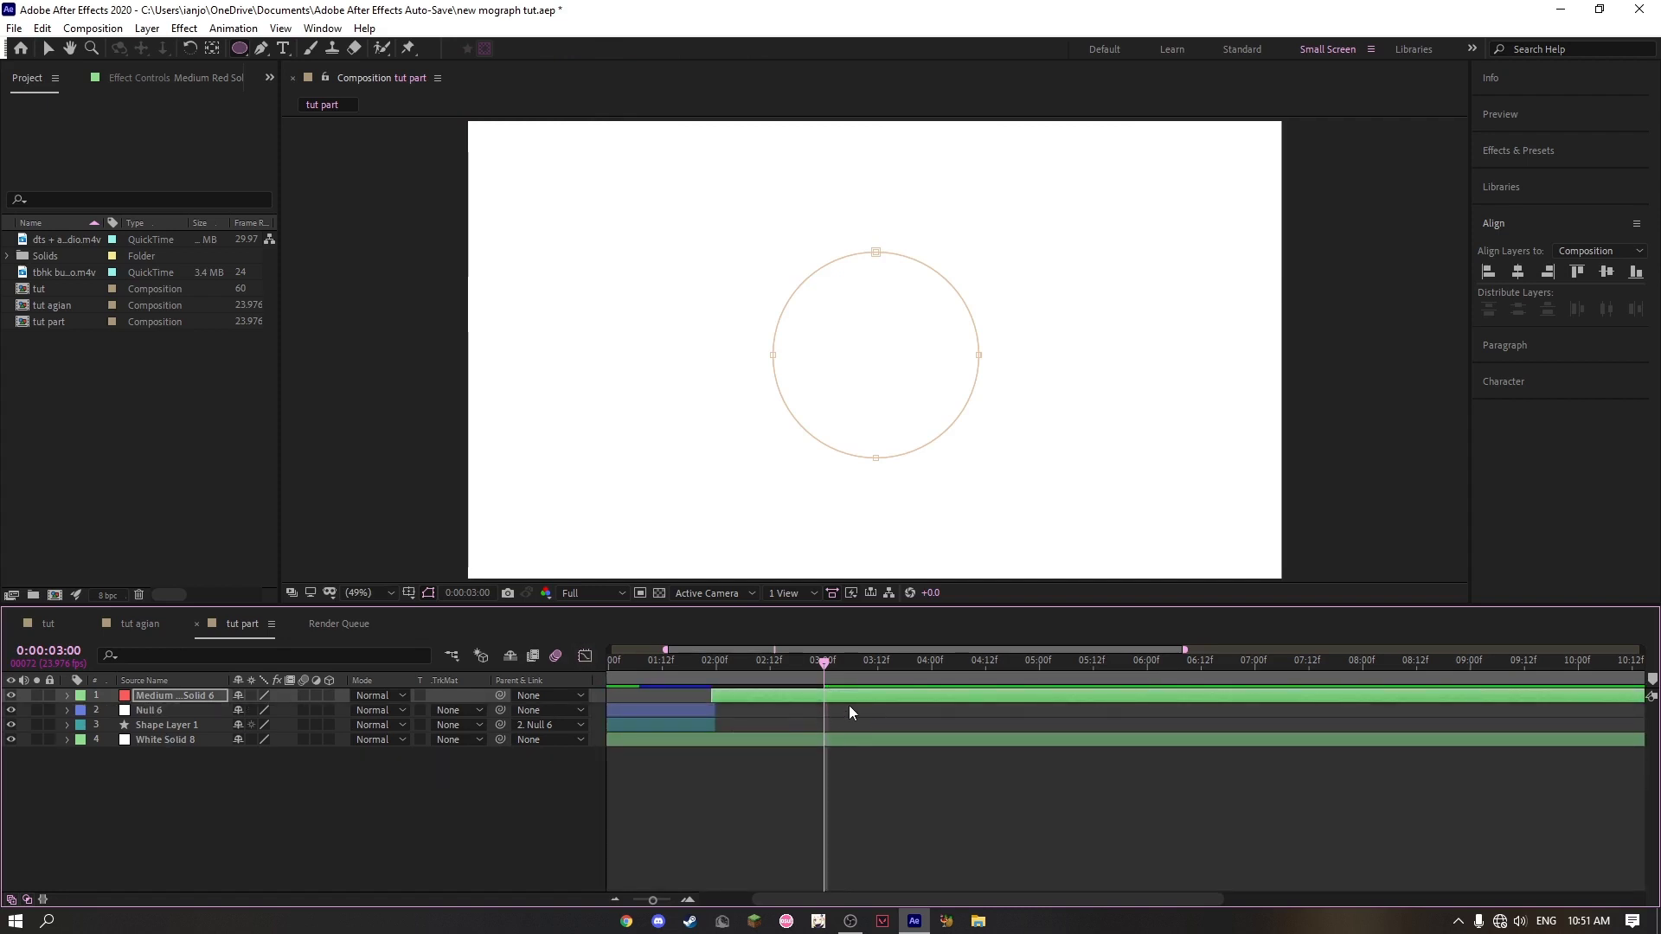
Step: End the work area at 3 seconds and preview the animation
key(n)
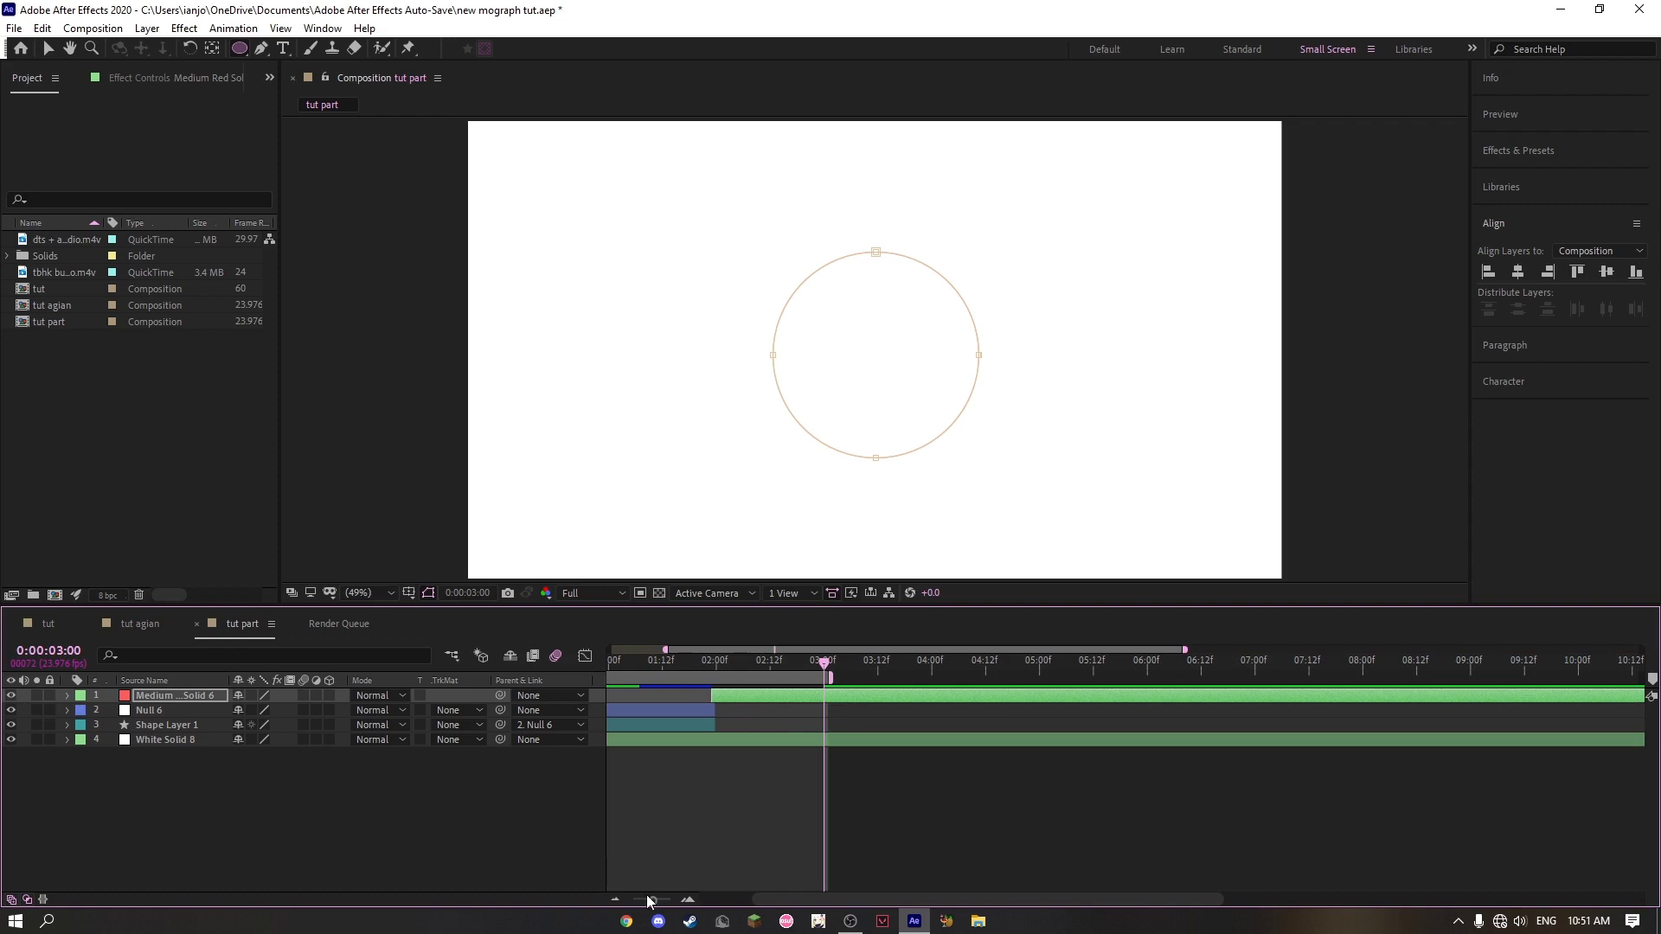
drag(649, 902, 634, 900)
key(space)
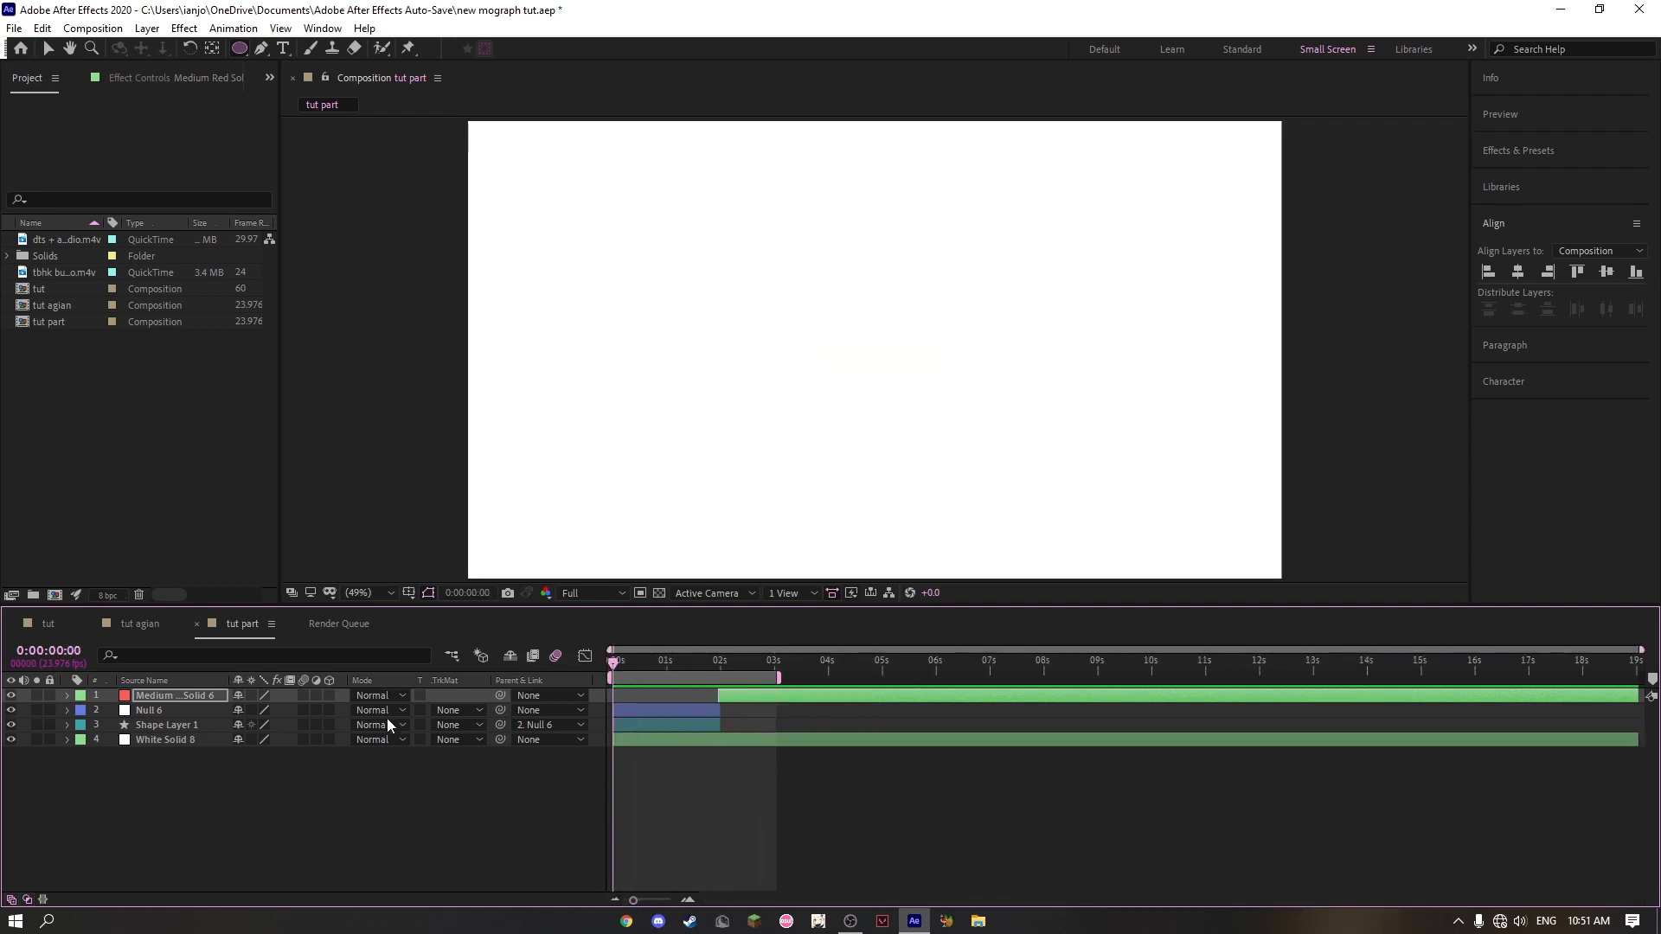
Step: Turn on motion blur for layers 1 and 3, then preview the animation, stopping at 1:14
click(303, 697)
click(303, 726)
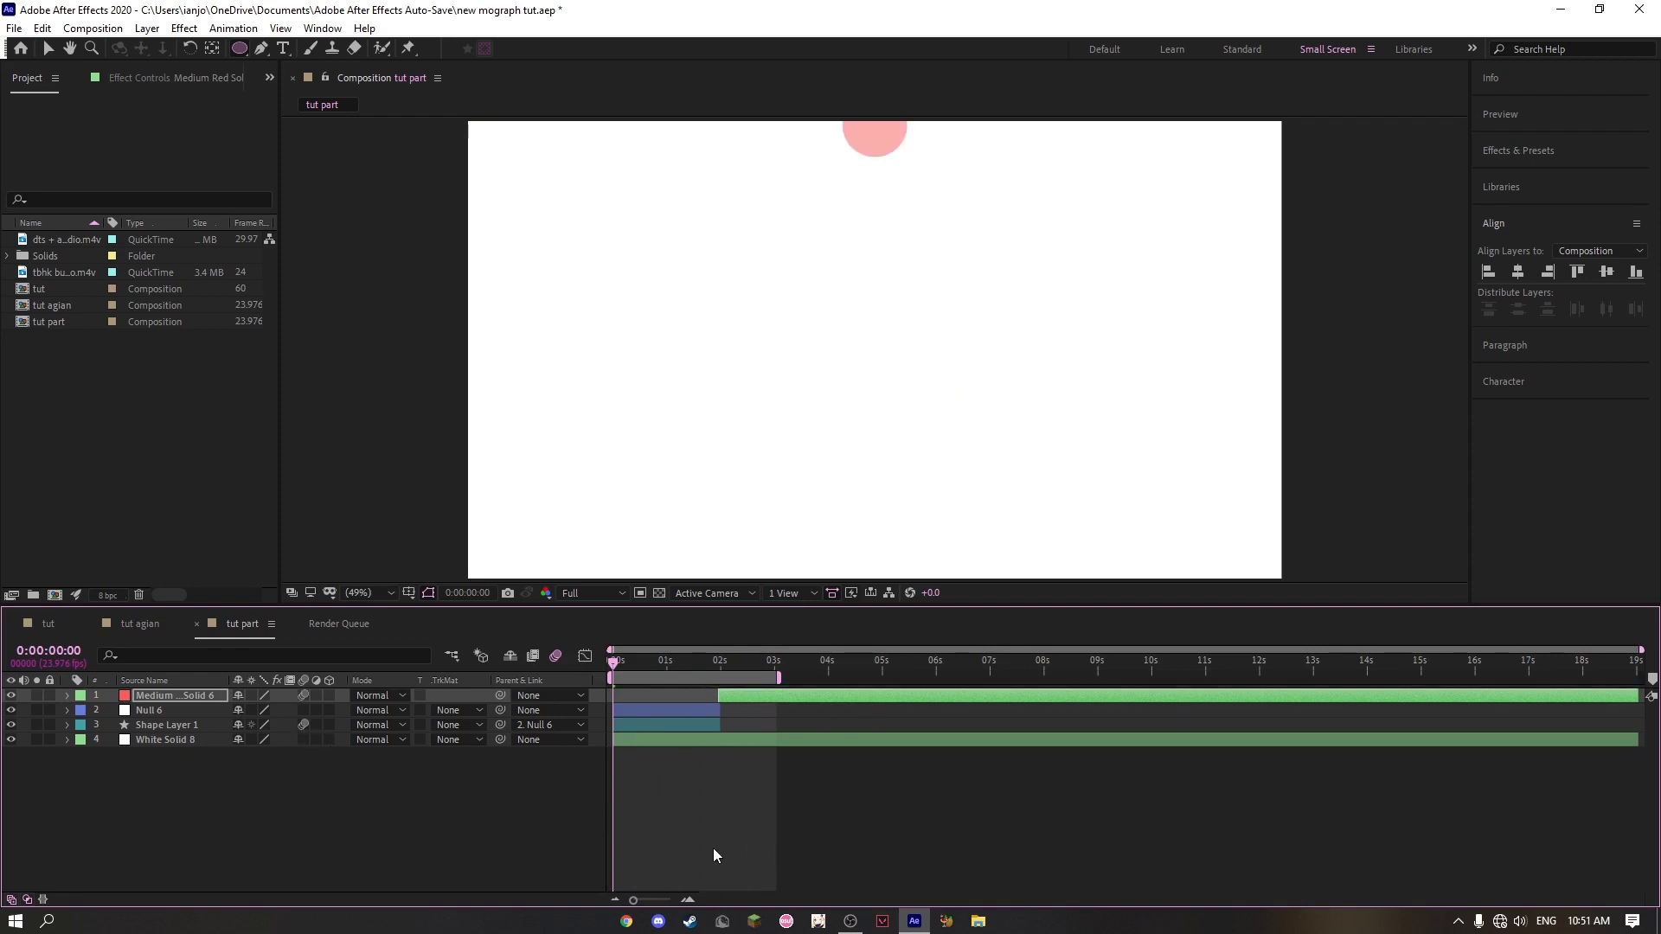
key(space)
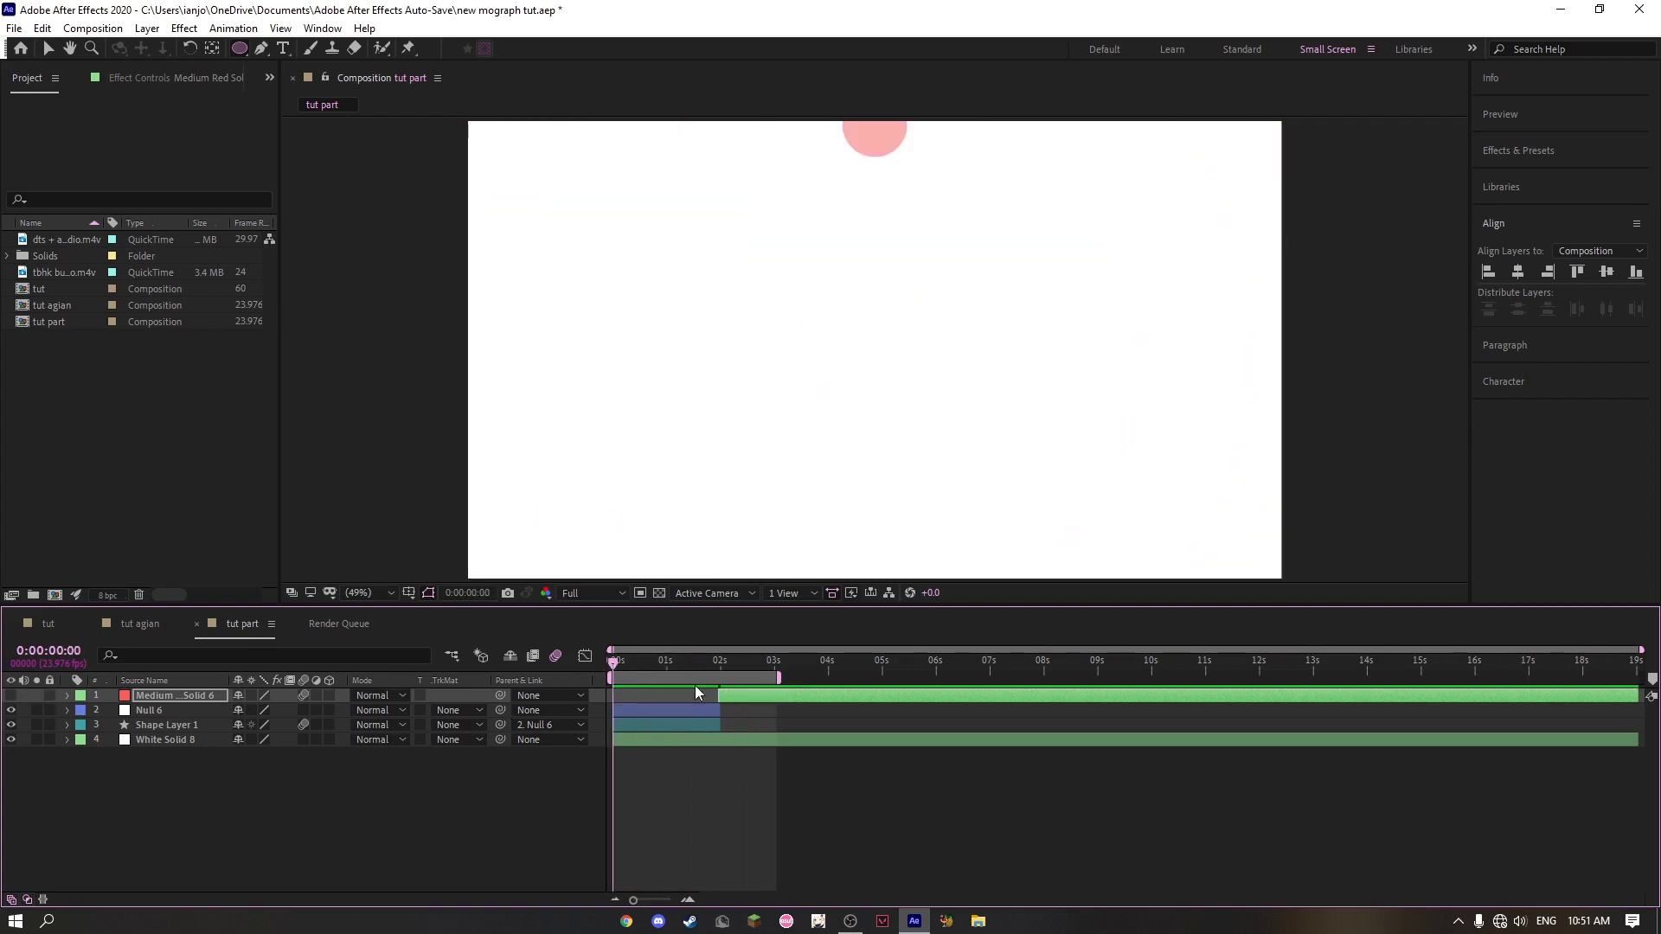
key(space)
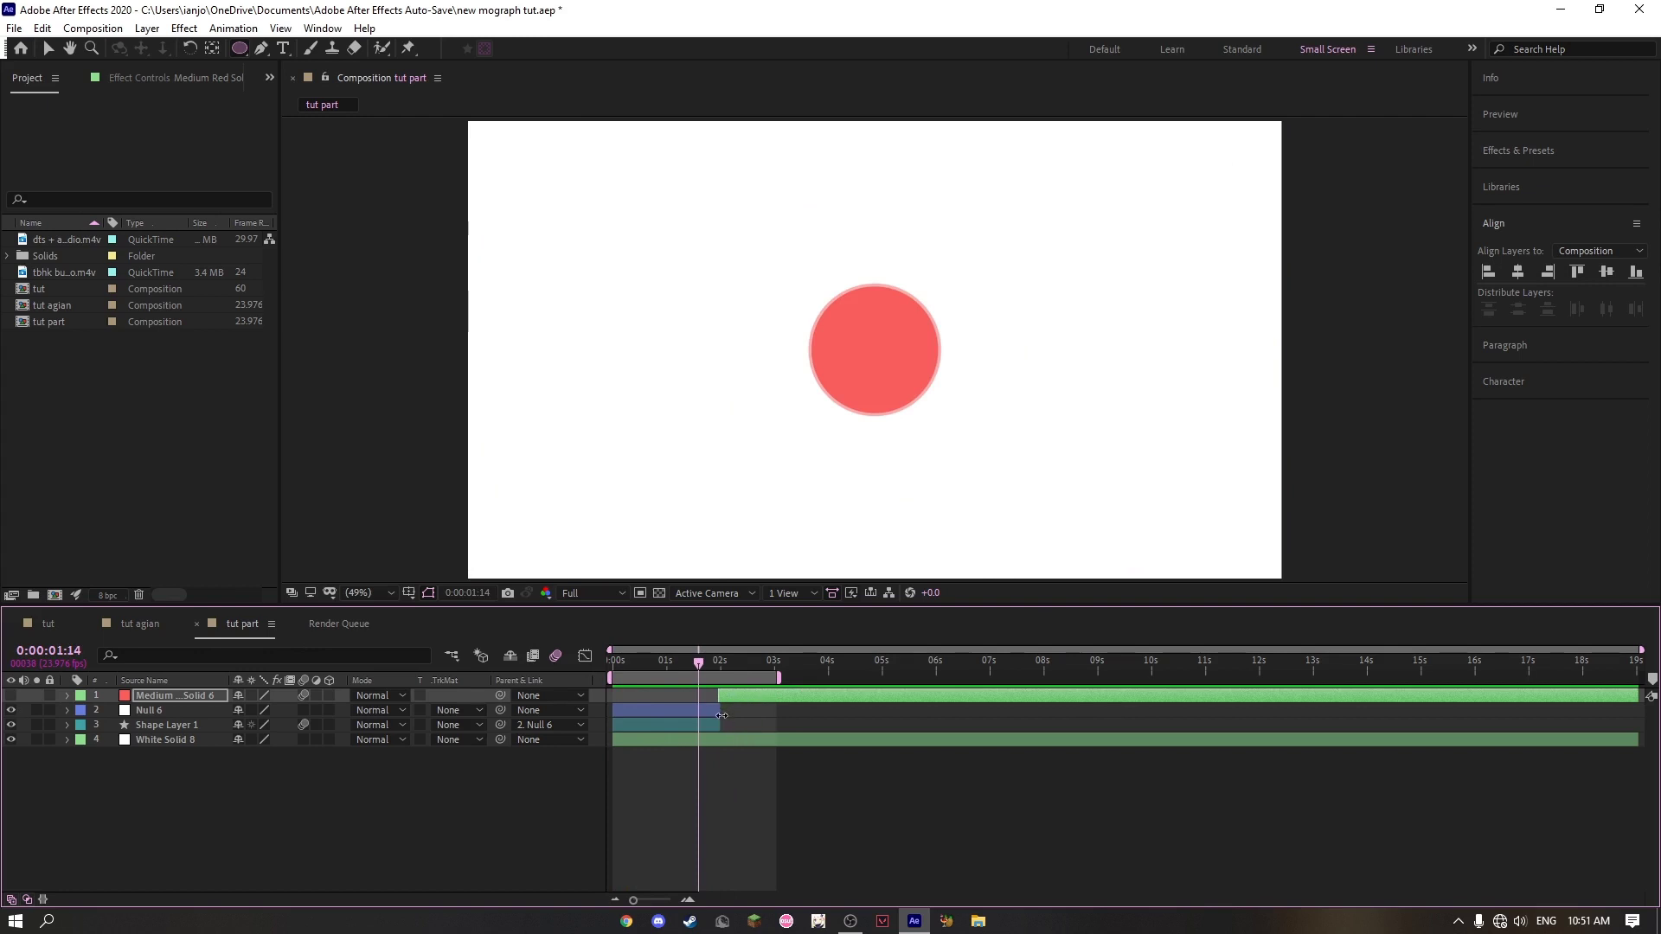
Step: Extend Shape Layer 1's out-point to 3 seconds and replay the animation from 0
drag(720, 724, 776, 727)
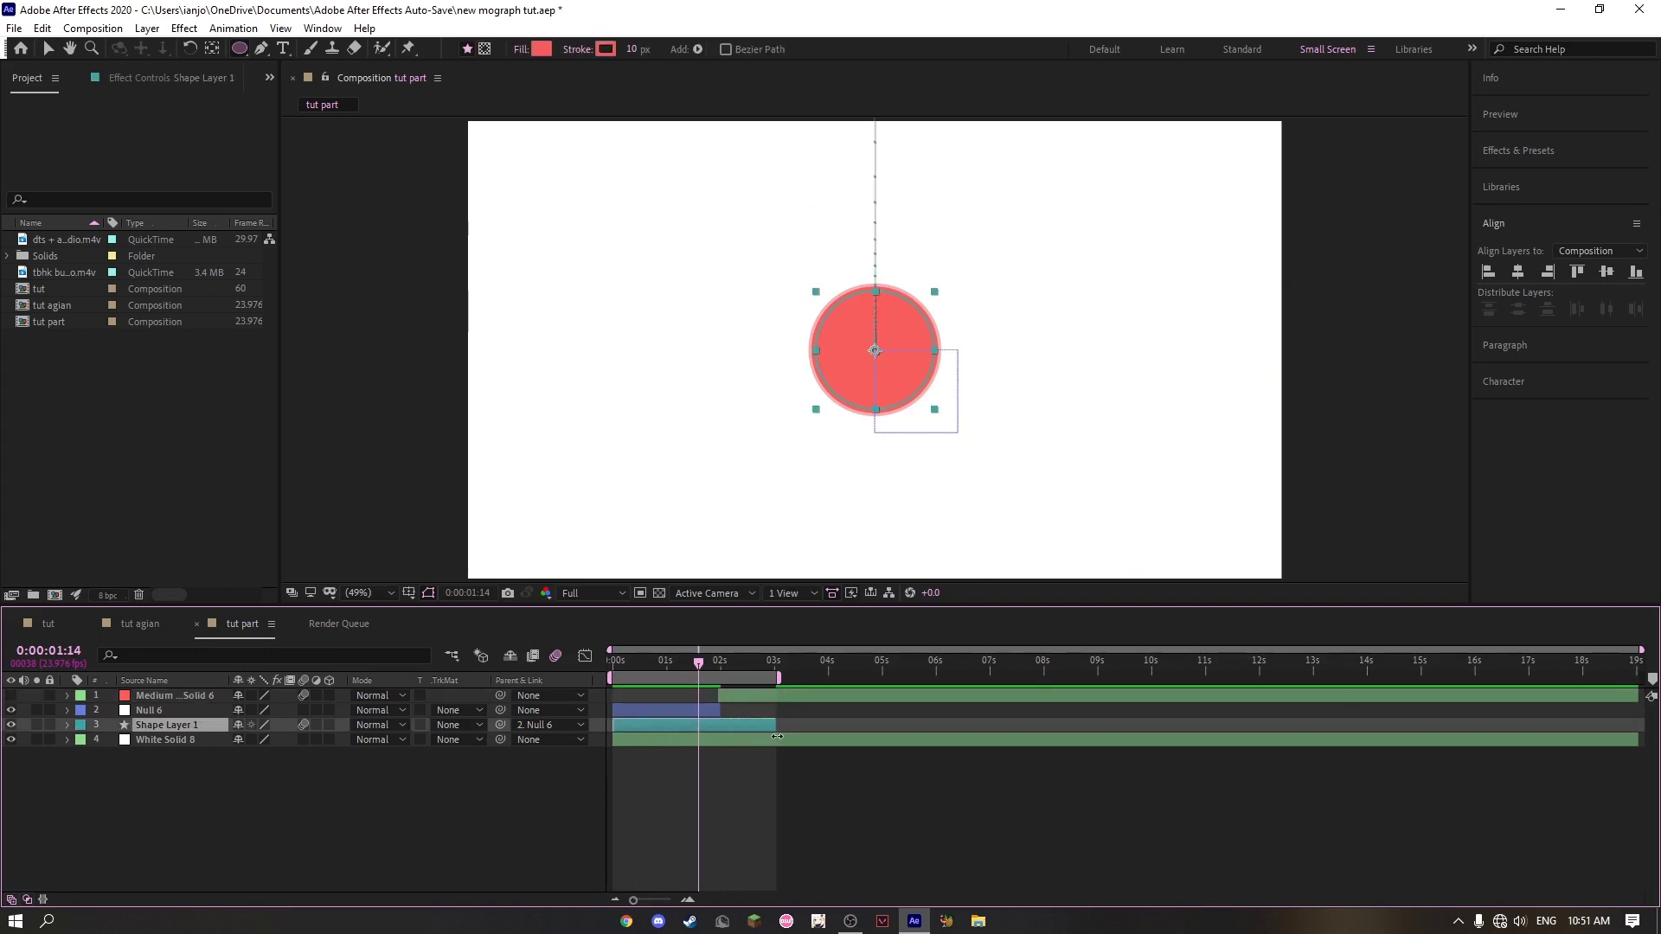
click(616, 664)
key(space)
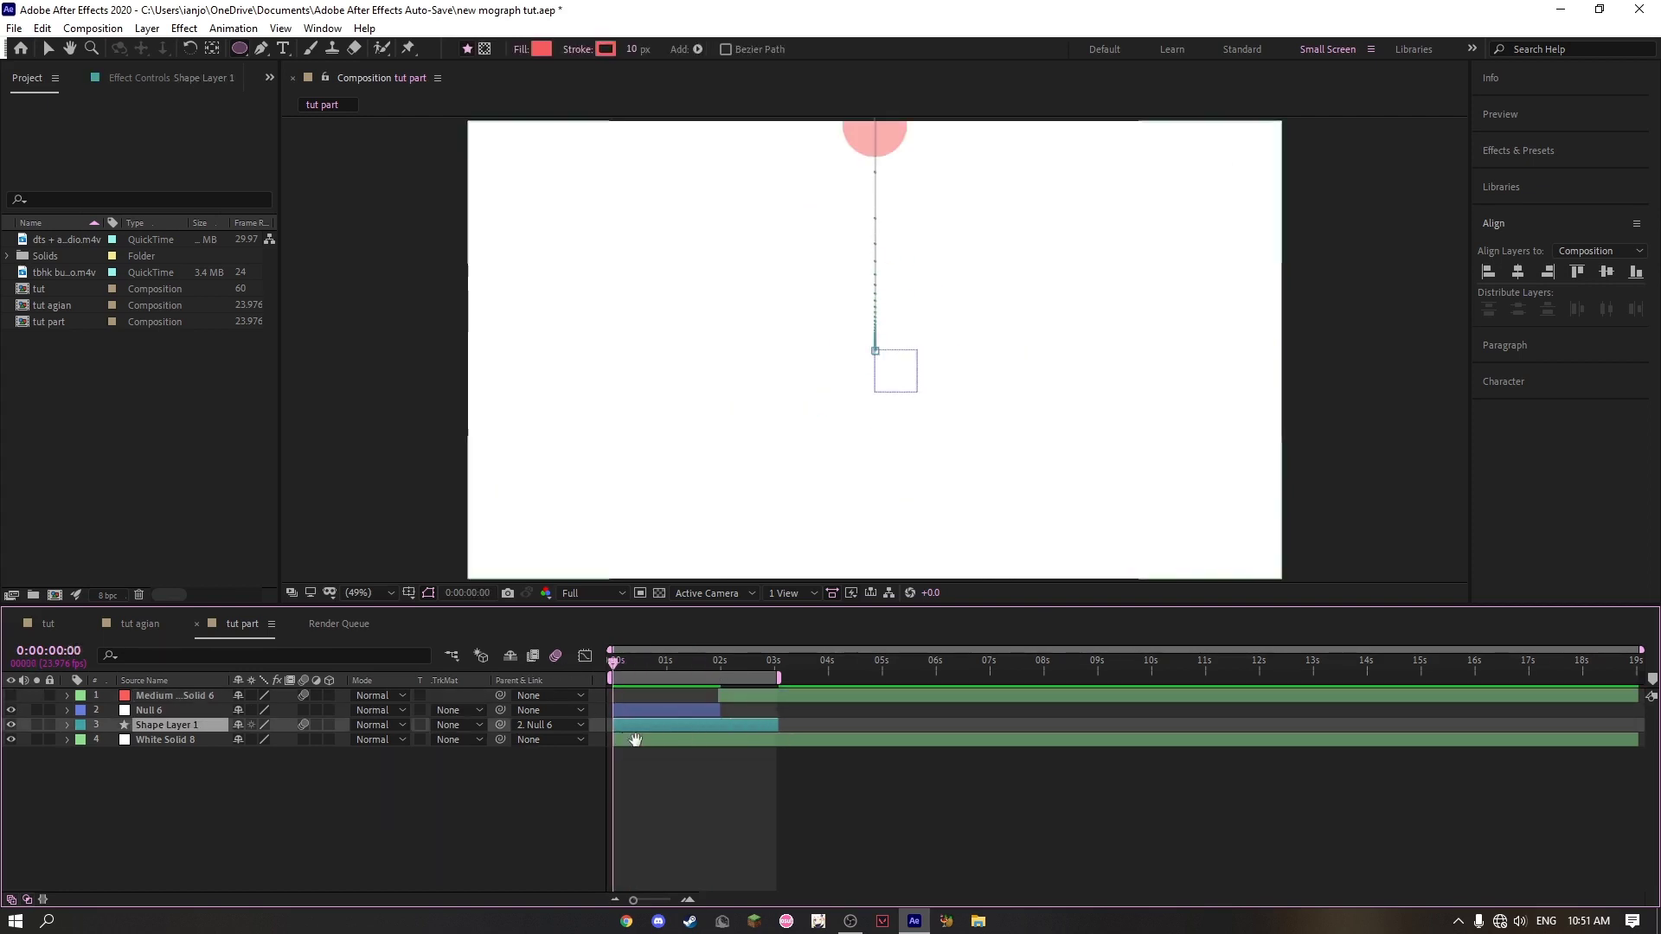